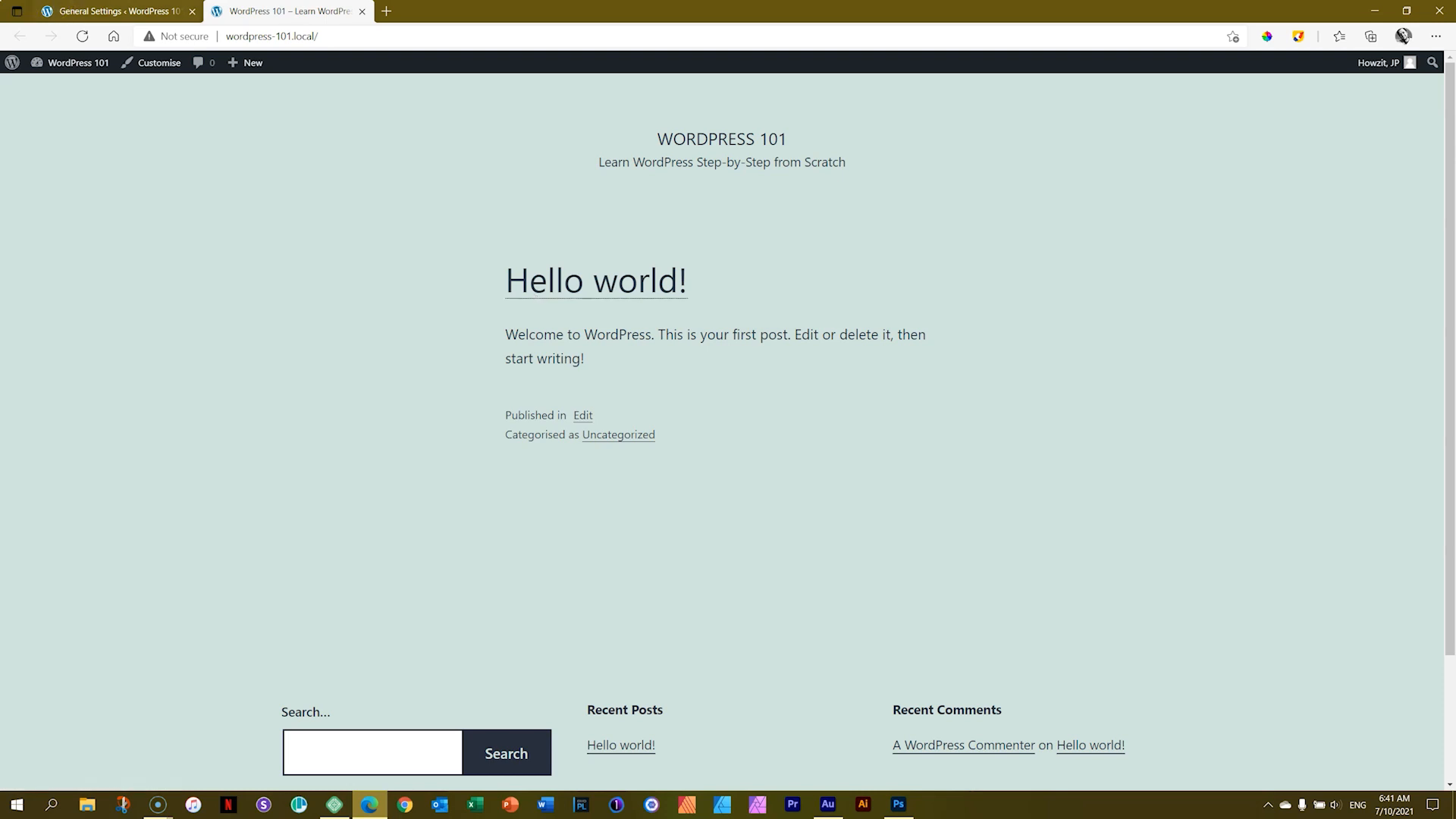
Step: Open the Themes page of the WordPress admin
click(61, 12)
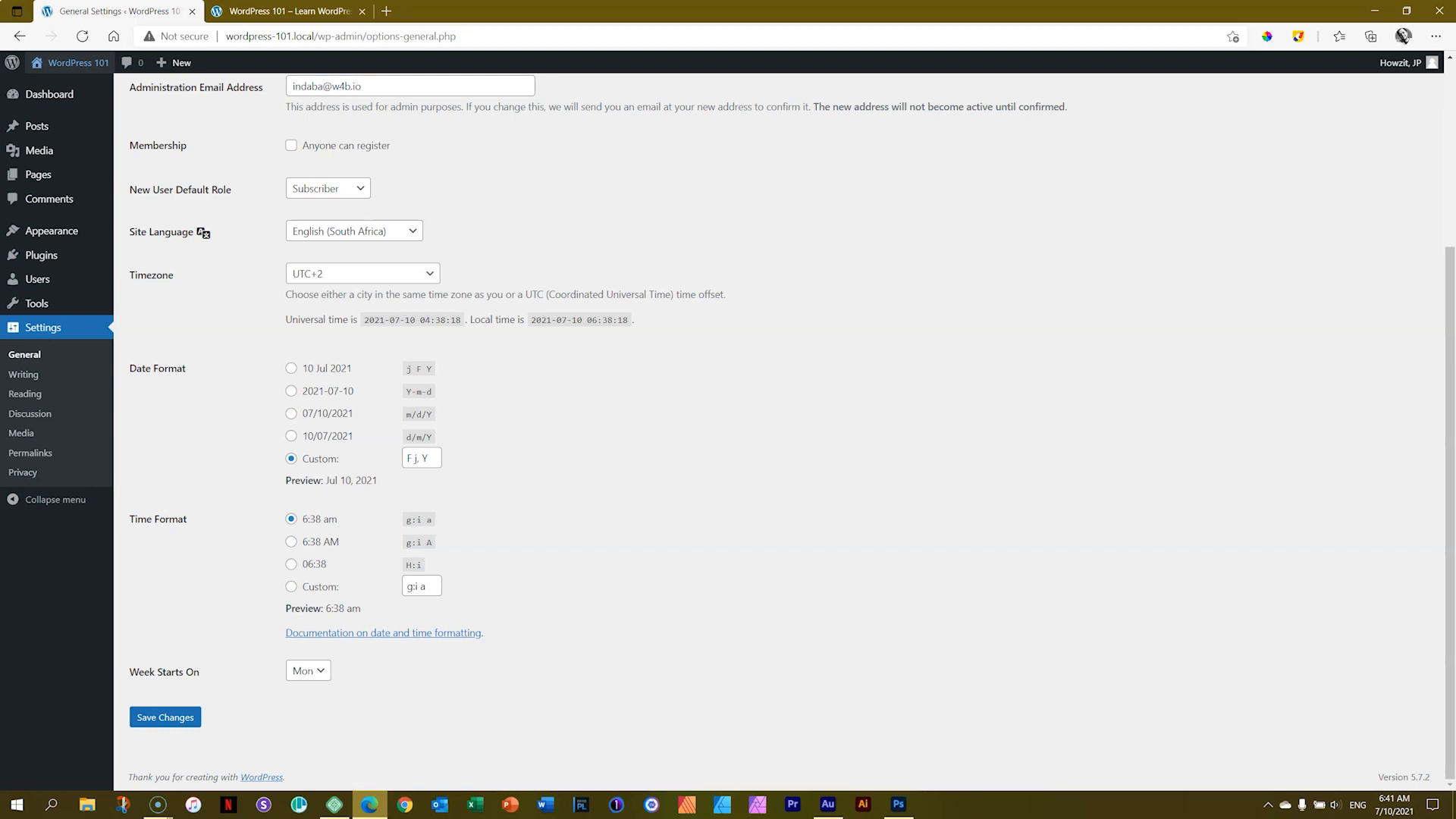
mouse_move(58, 232)
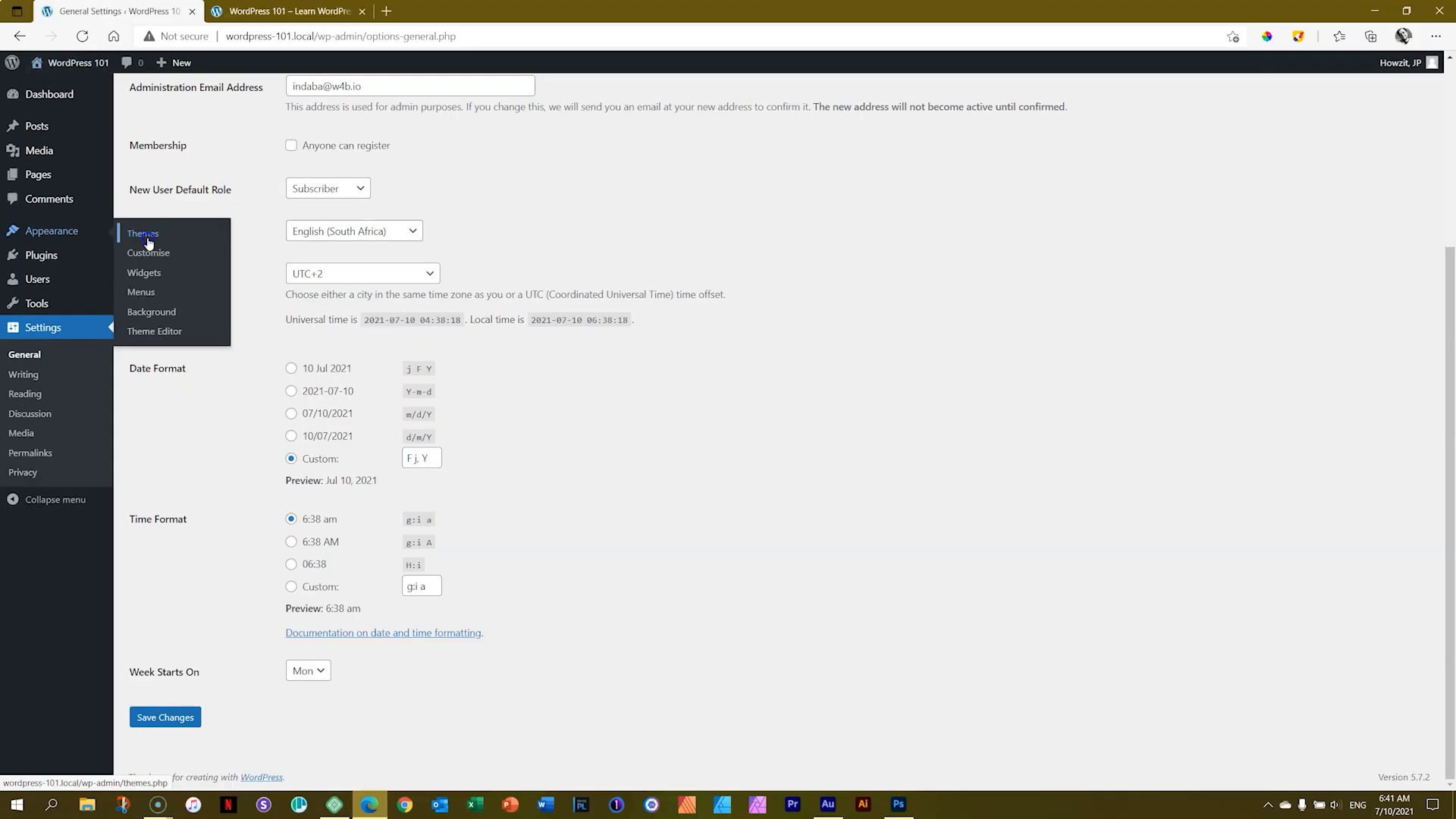
click(145, 236)
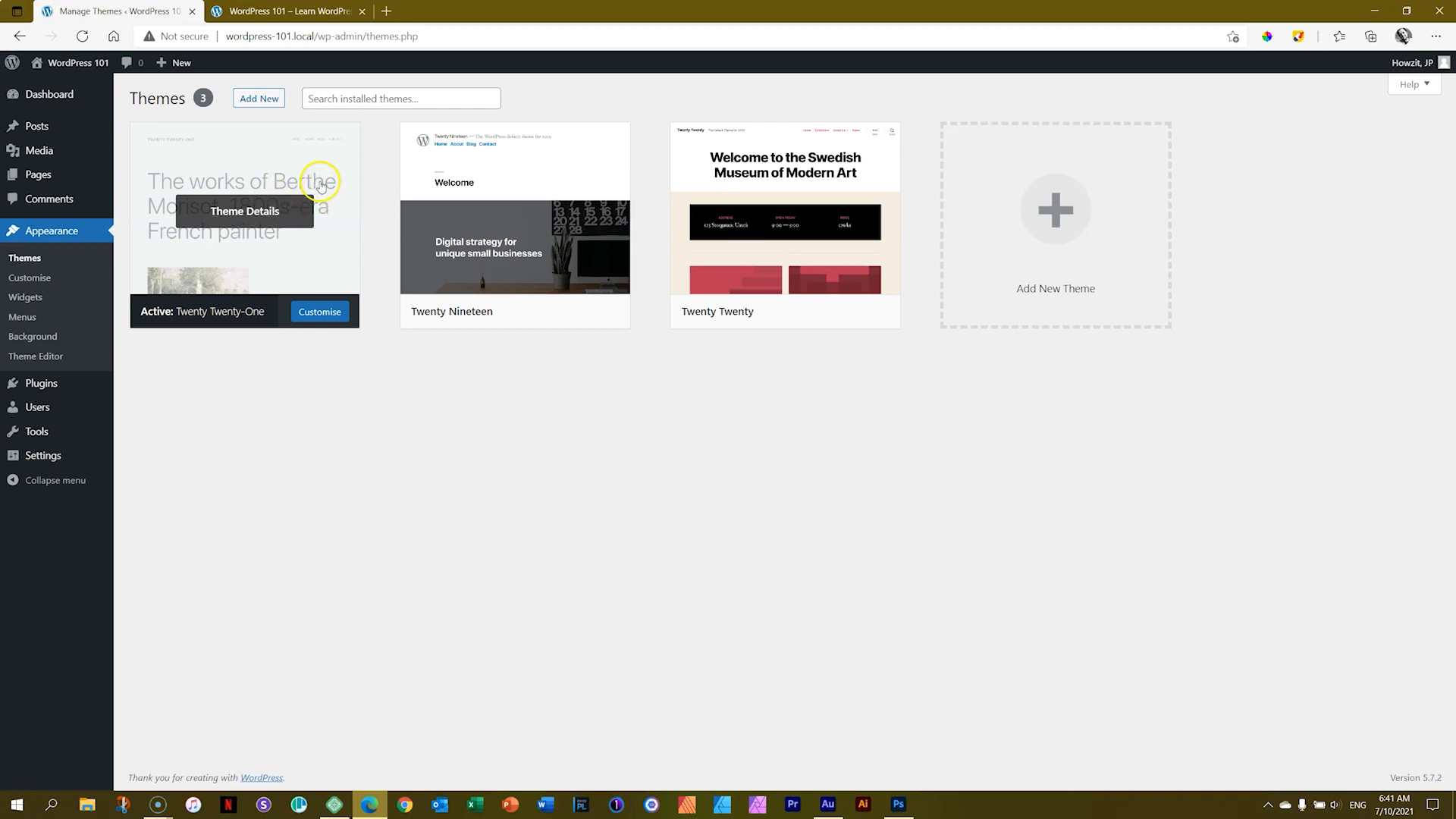
Step: Examine the theme details of Twenty Twenty-One and Twenty Twenty
click(304, 276)
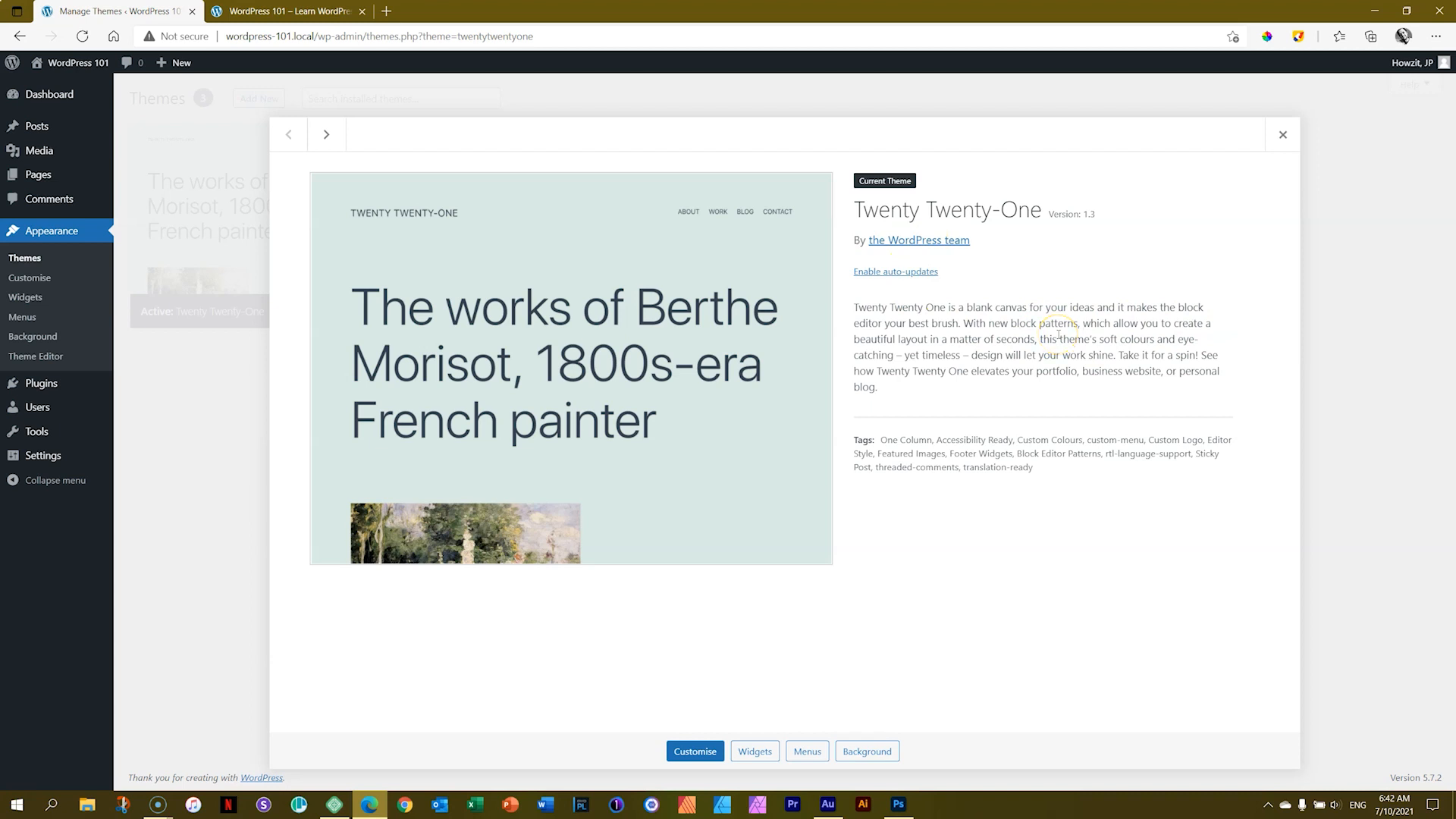
drag(1049, 216, 1101, 218)
click(1118, 230)
click(1282, 134)
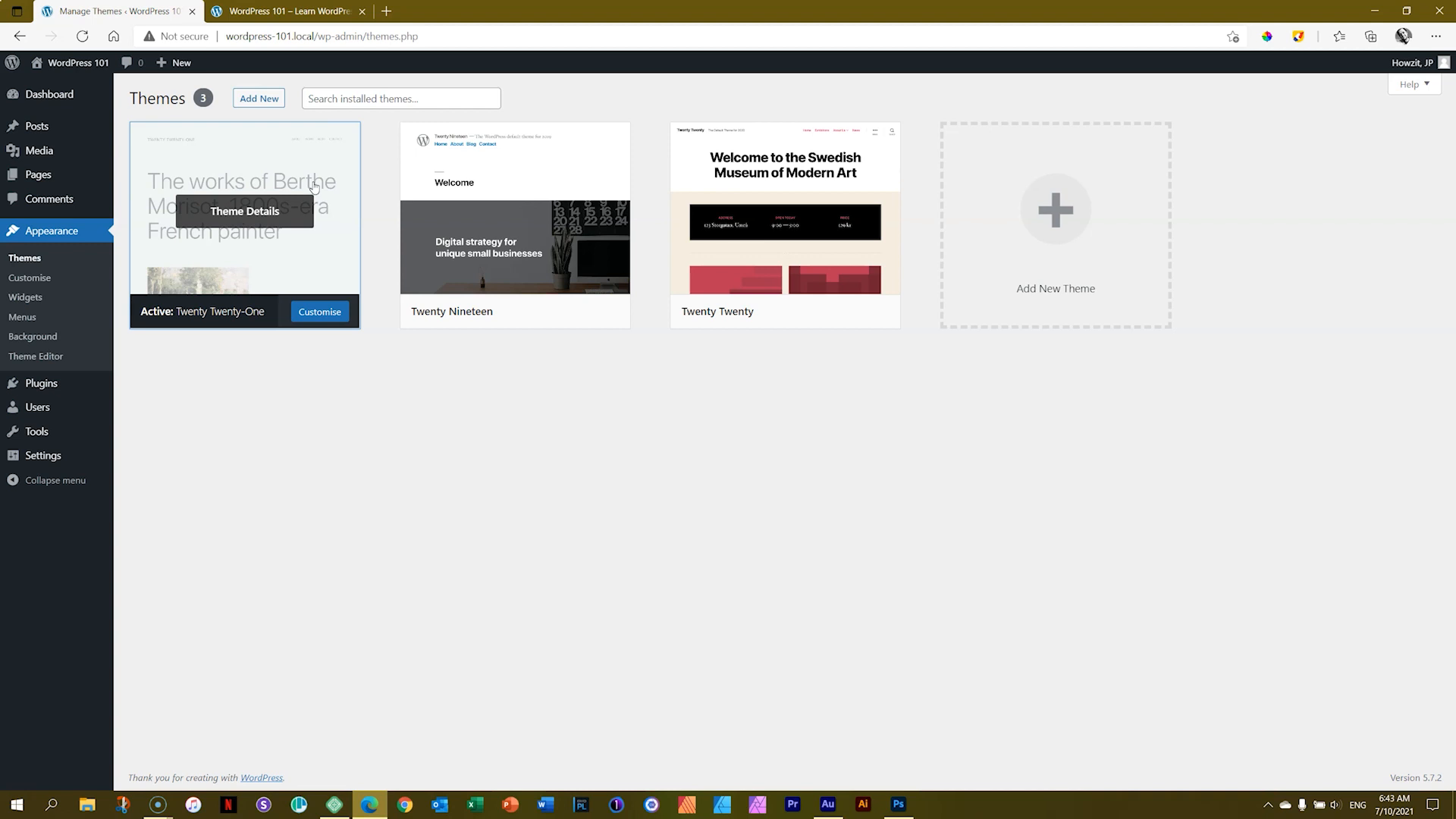
mouse_move(559, 189)
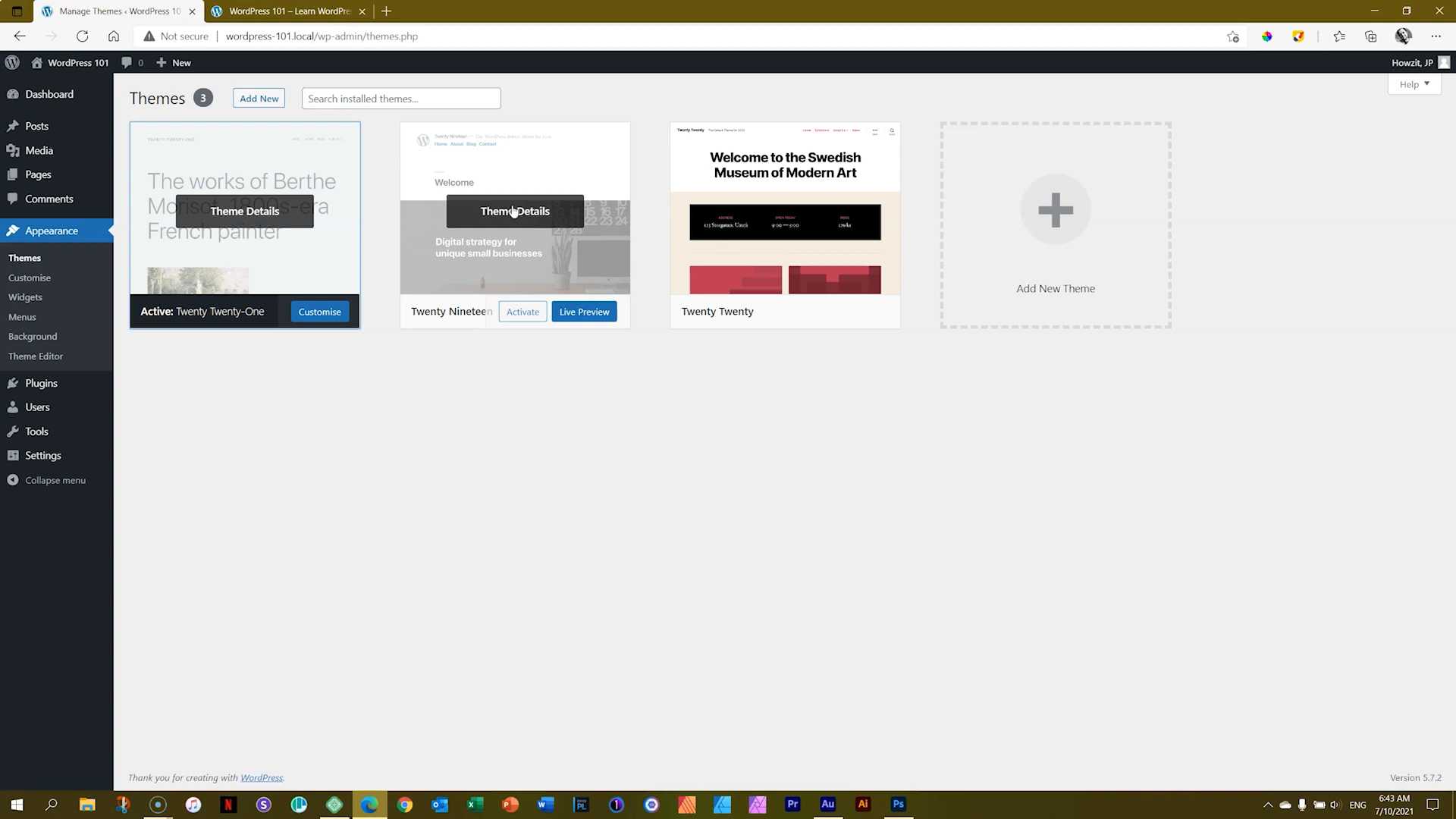
click(789, 199)
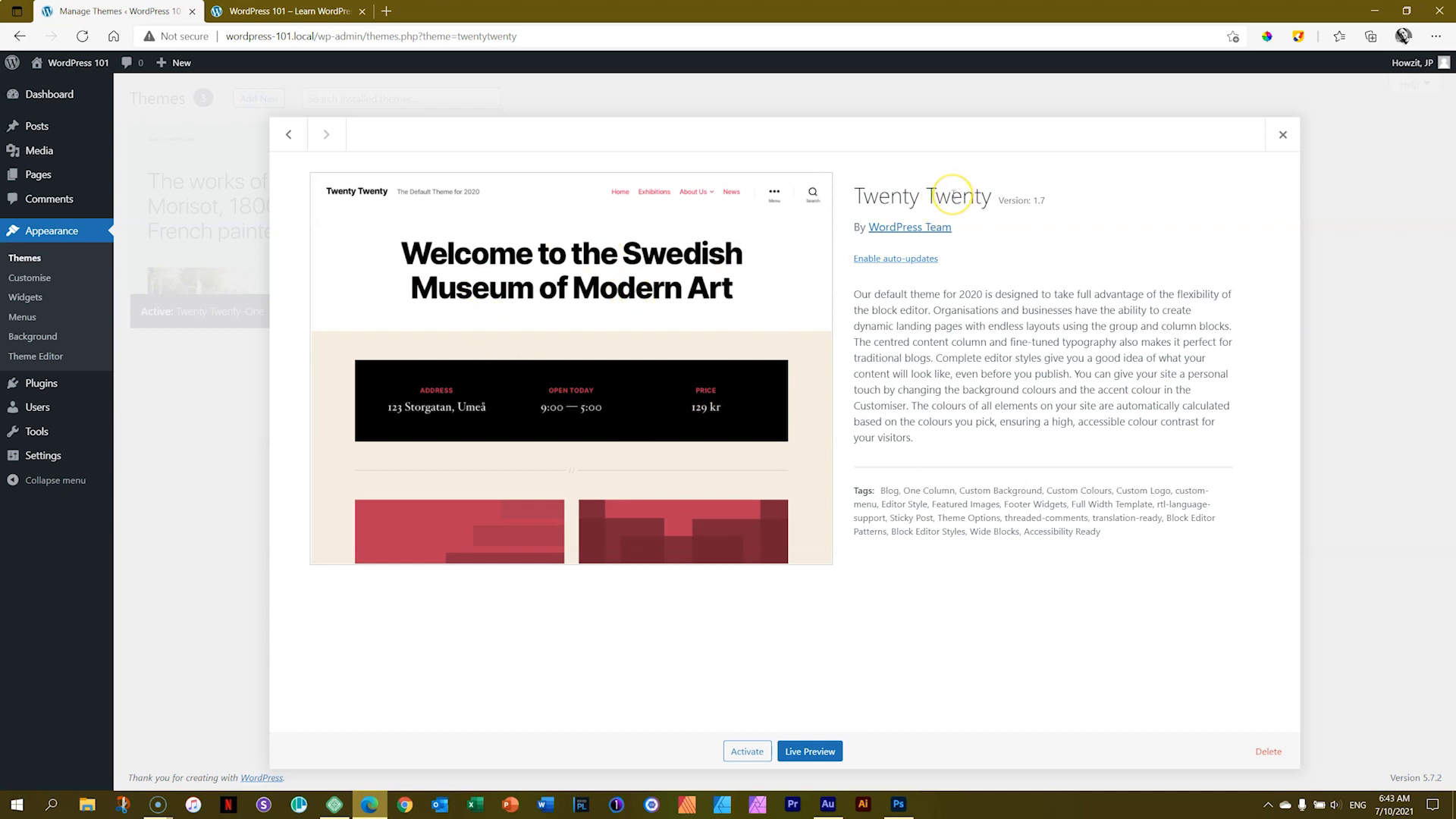
click(1283, 134)
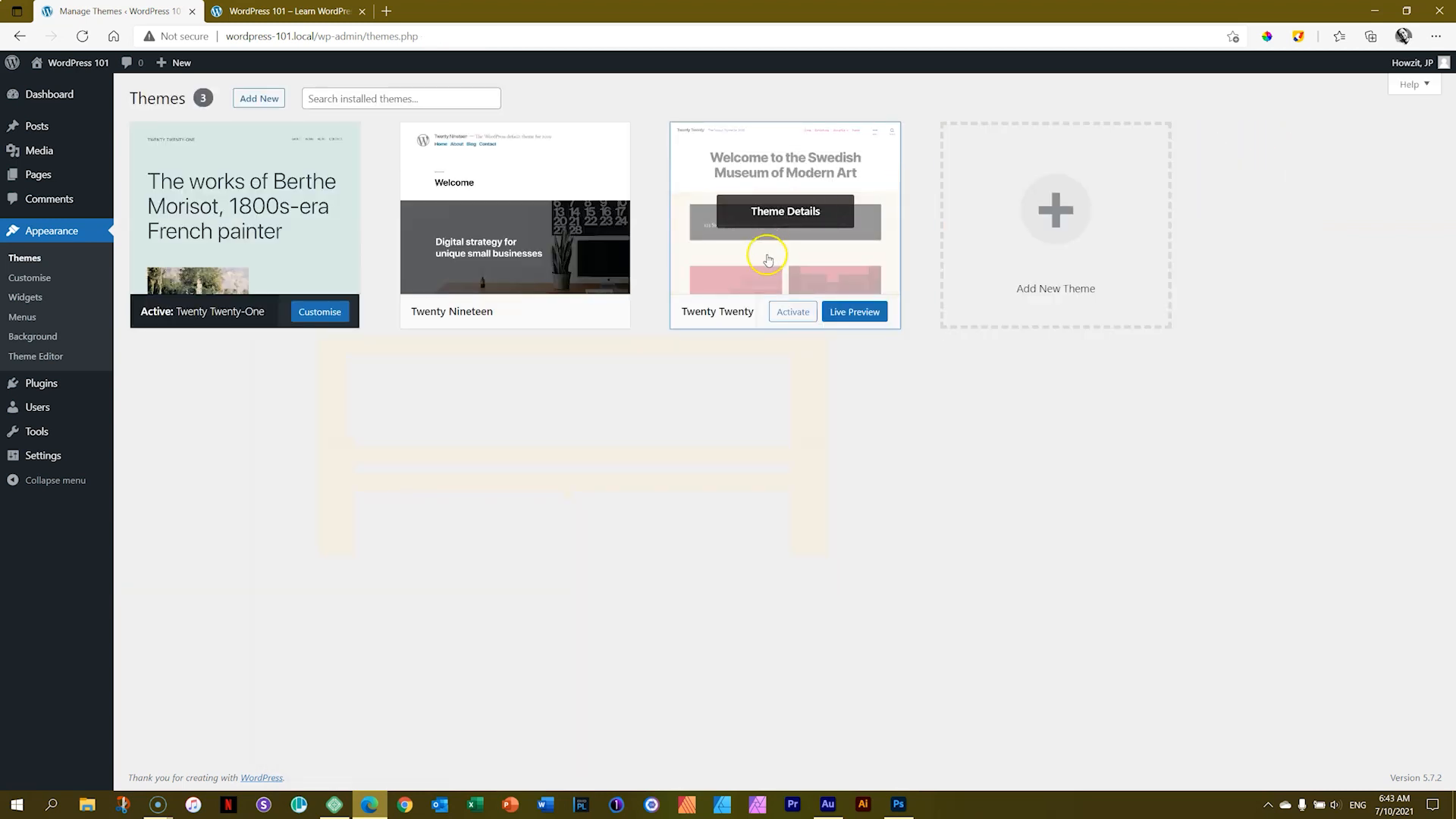
Step: Activate the Twenty Twenty theme and reload the site's front page
click(792, 321)
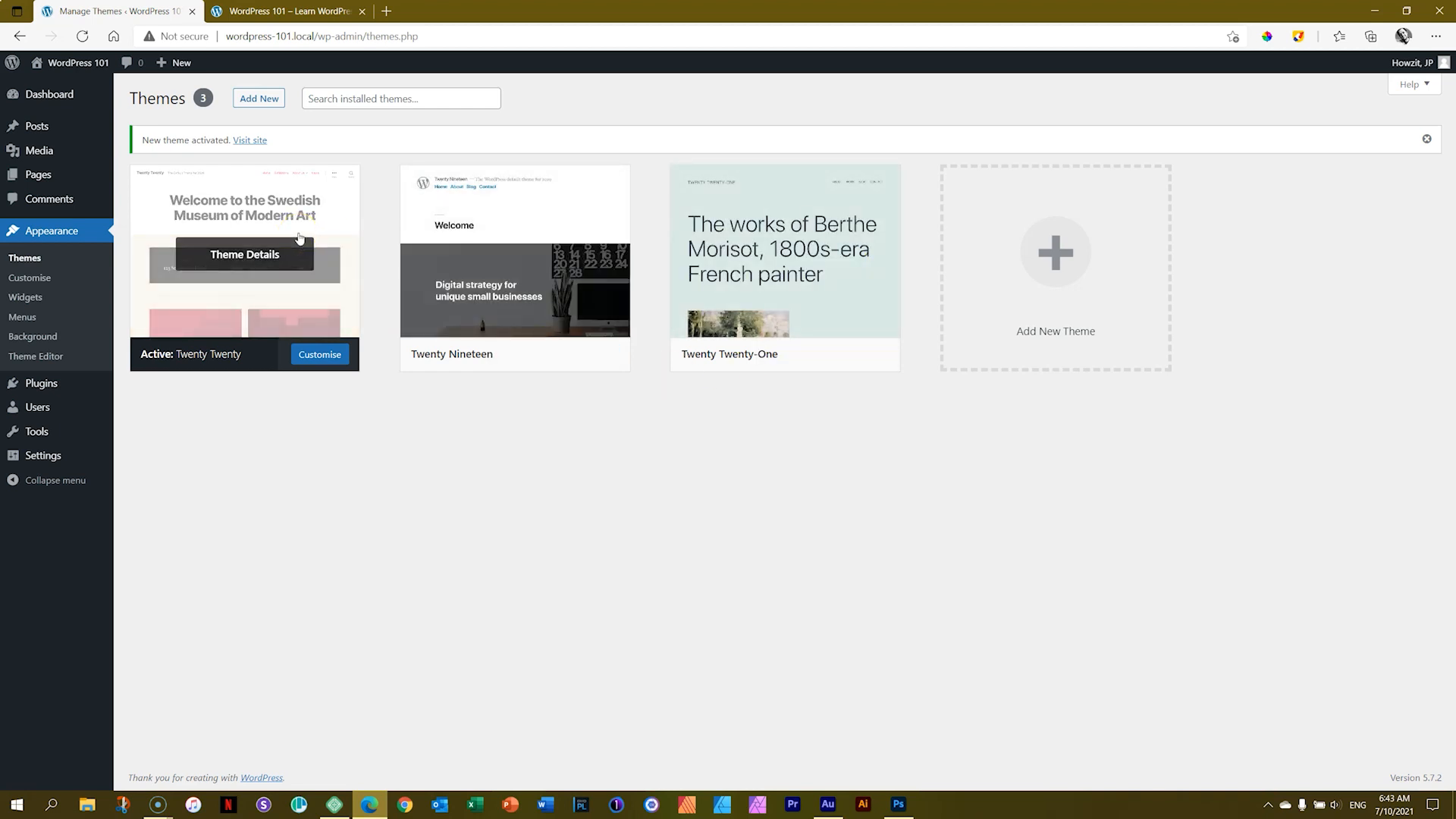
click(301, 13)
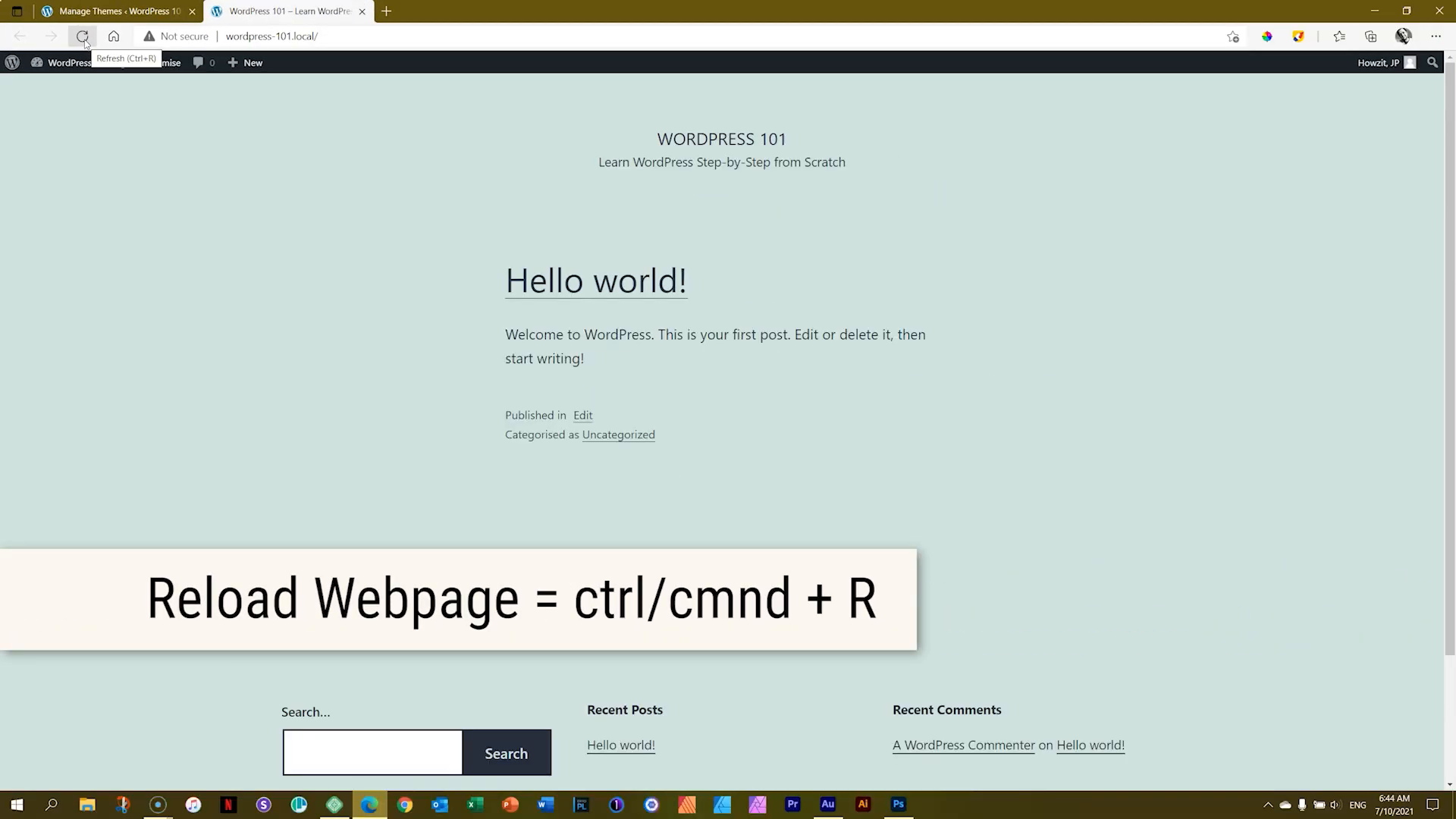
click(85, 43)
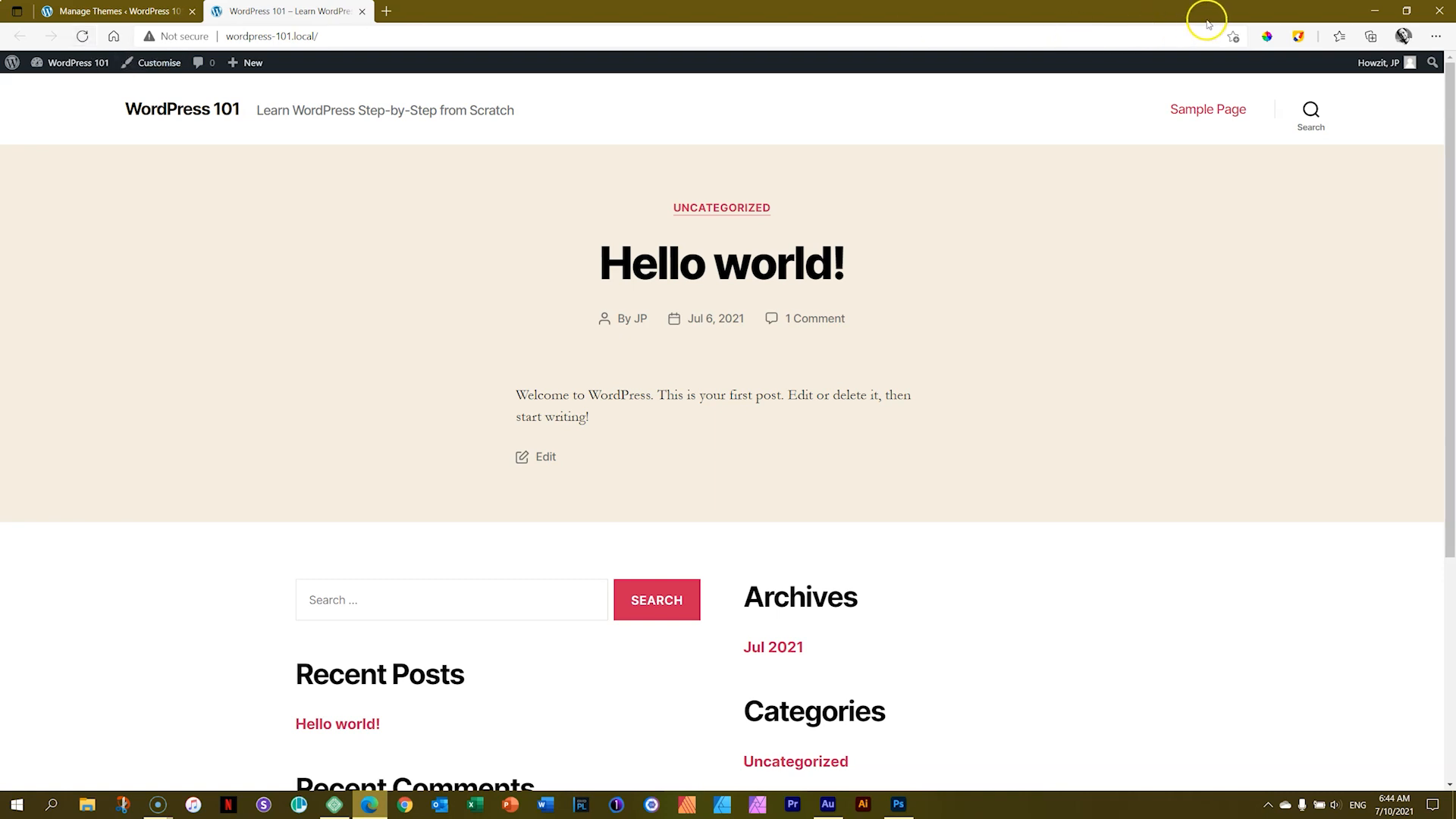
click(1300, 36)
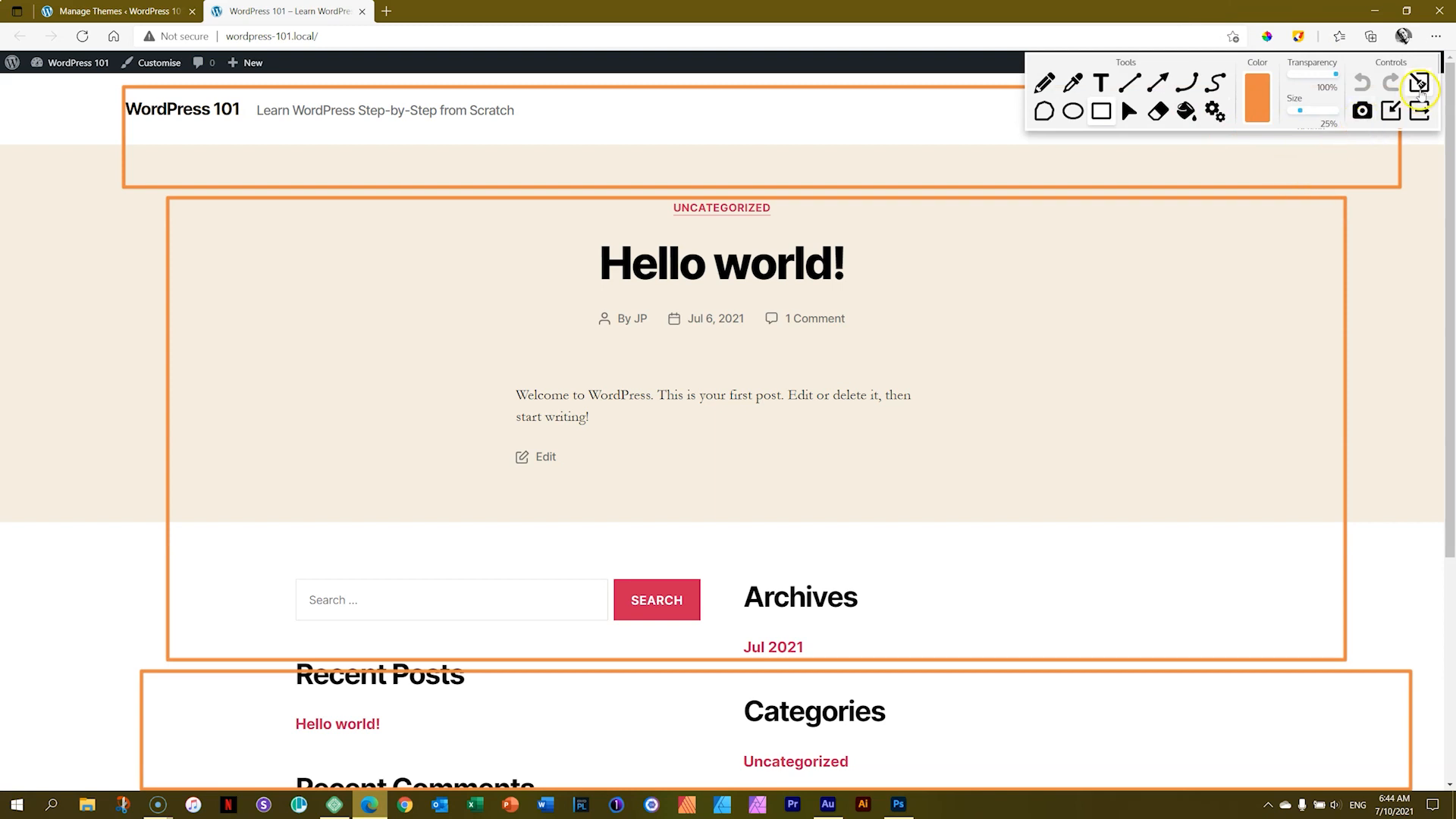
click(1419, 81)
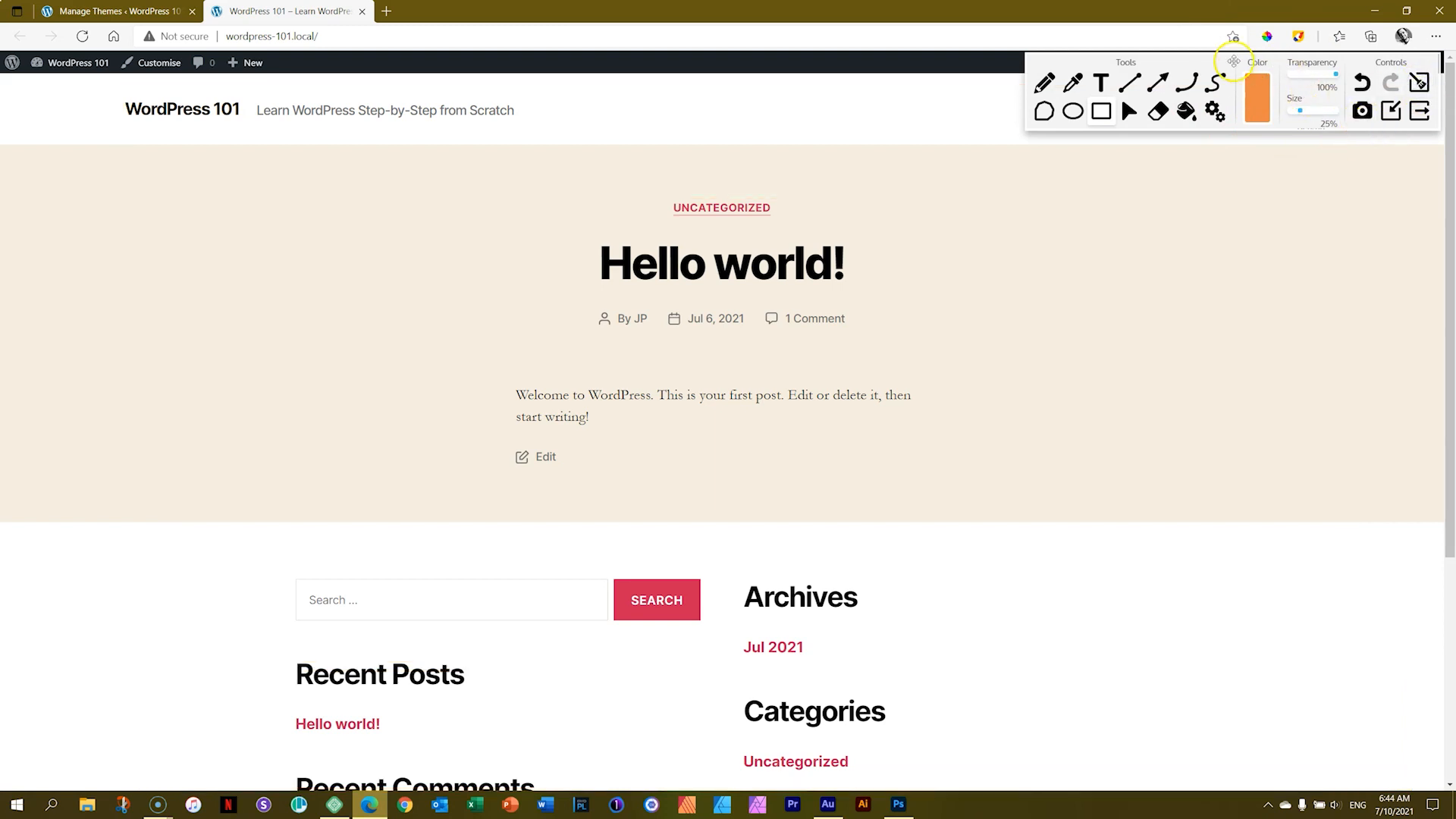
drag(1226, 63, 1194, 204)
click(1070, 252)
drag(90, 79, 1397, 149)
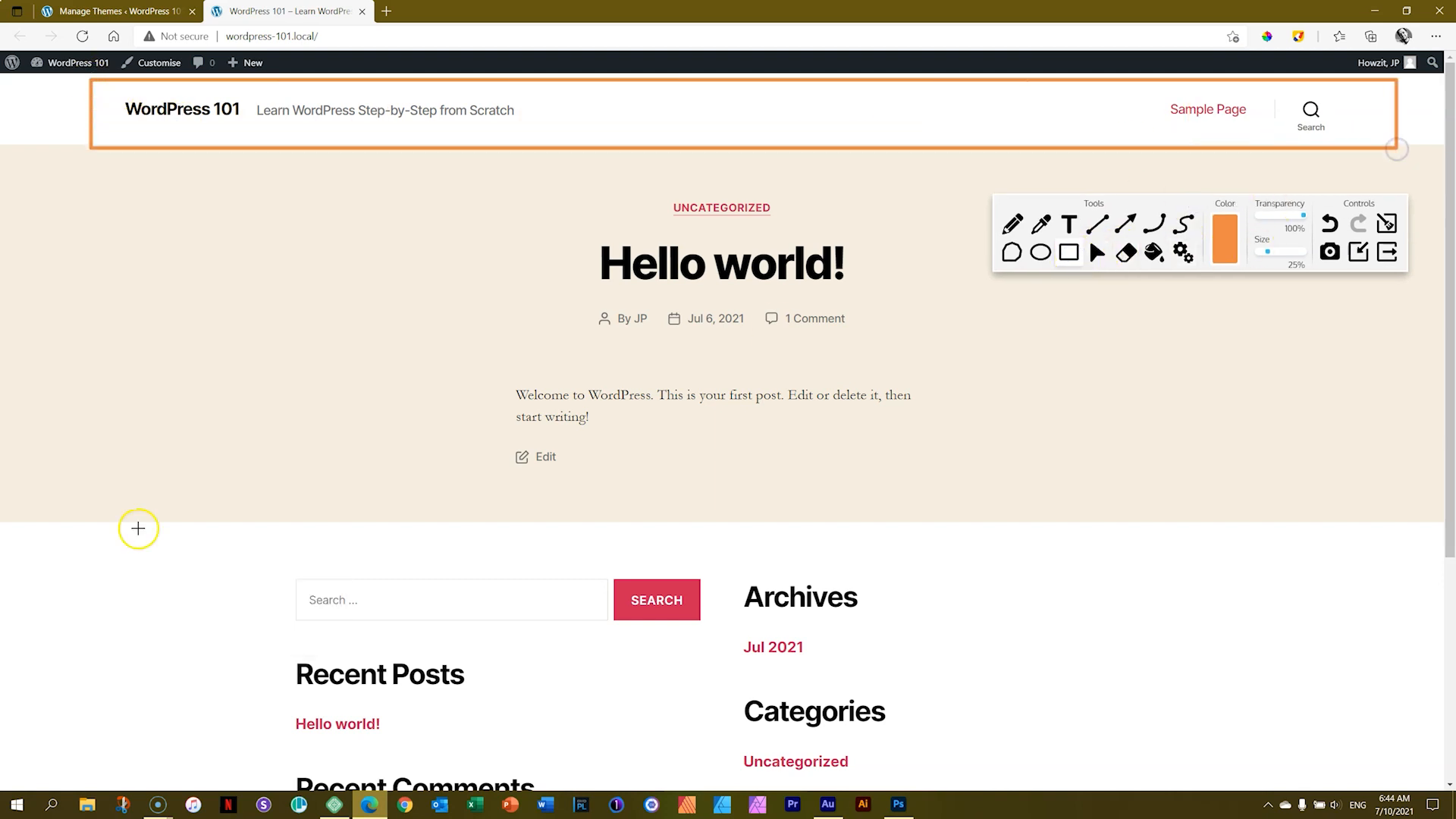
drag(91, 524, 1355, 786)
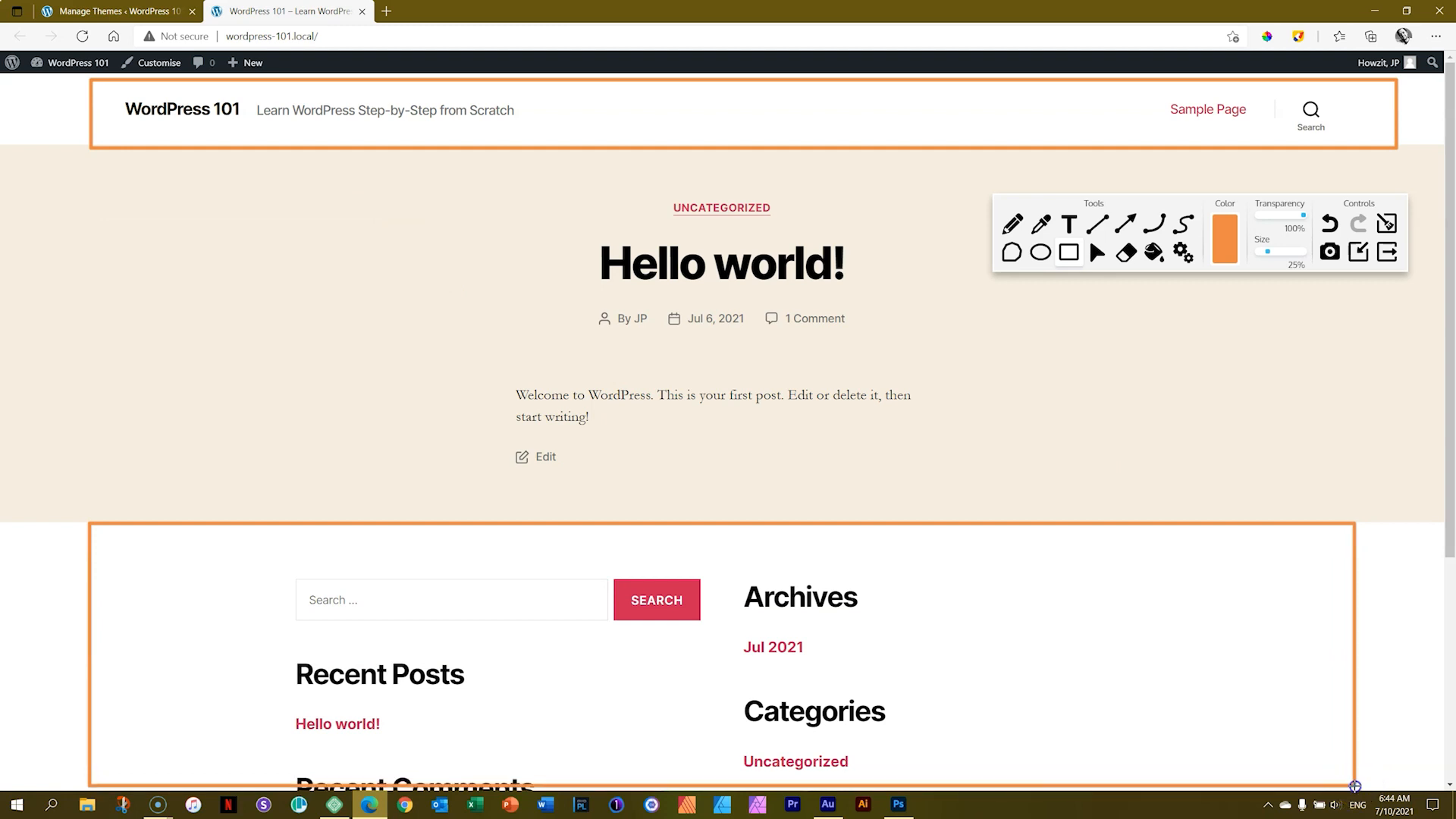
key(a)
drag(96, 154, 1340, 515)
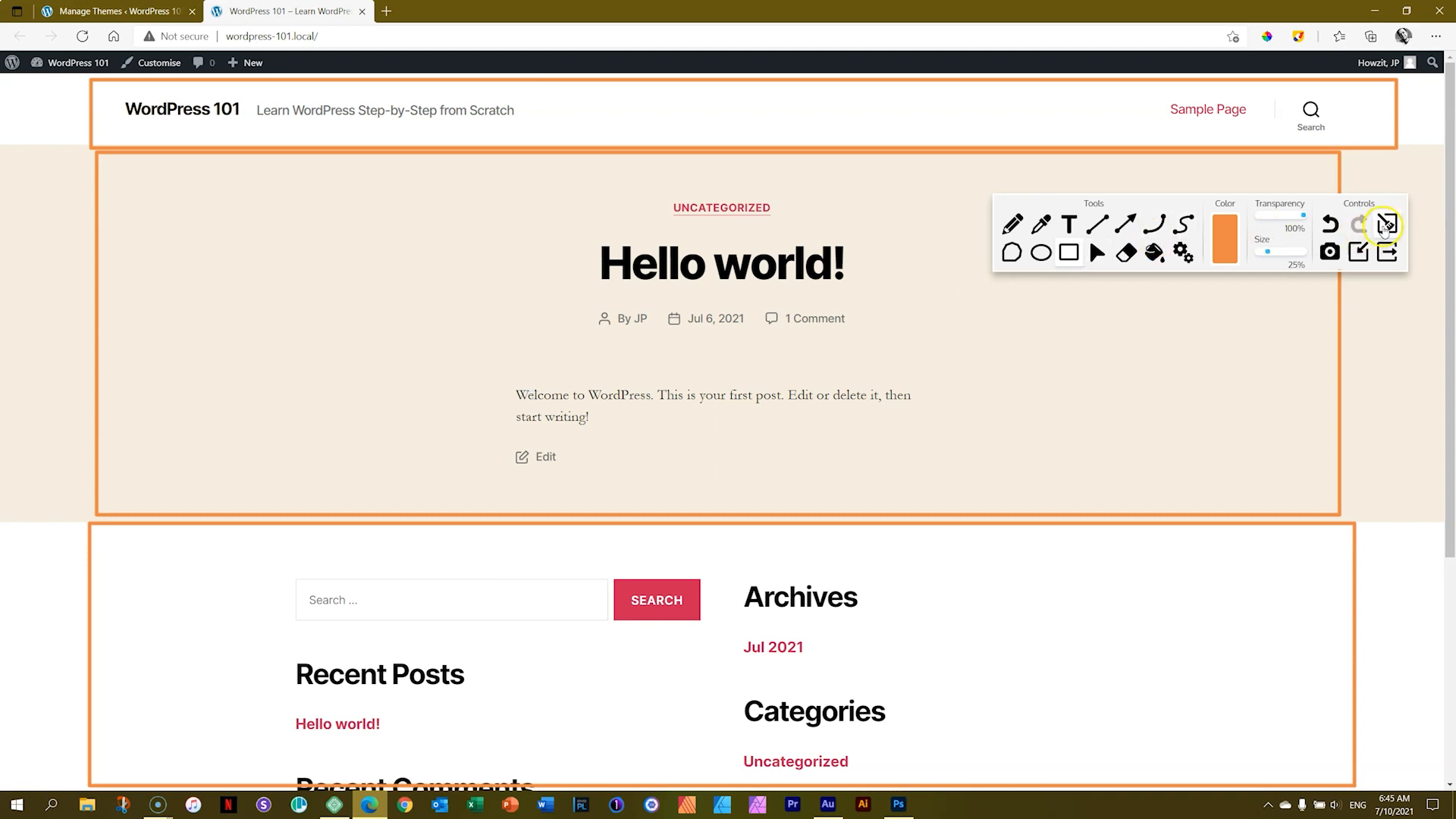
click(1385, 225)
click(1384, 251)
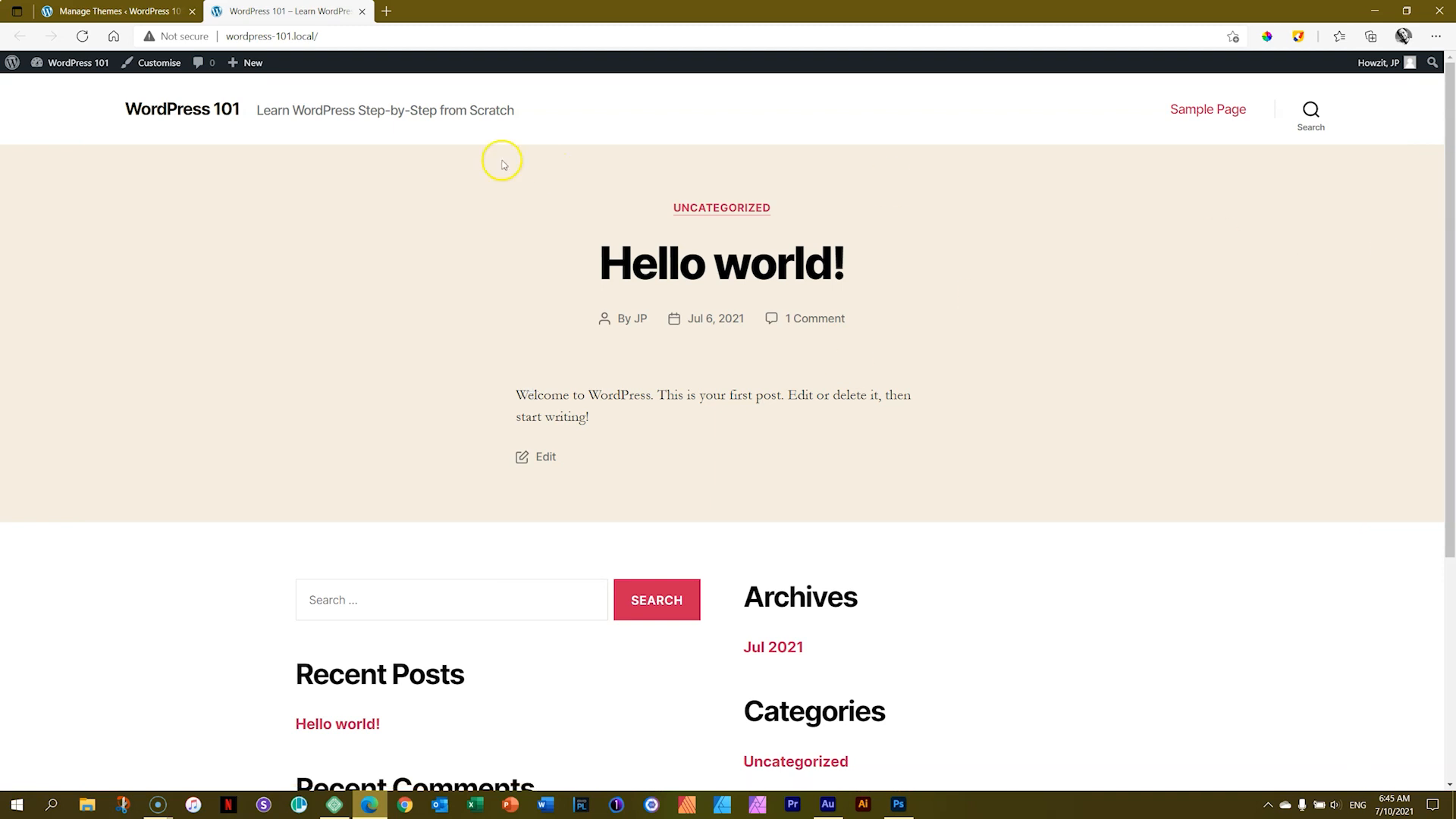
Step: Activate the Twenty Nineteen theme and reload the site's front page
key(ctrl+Tab)
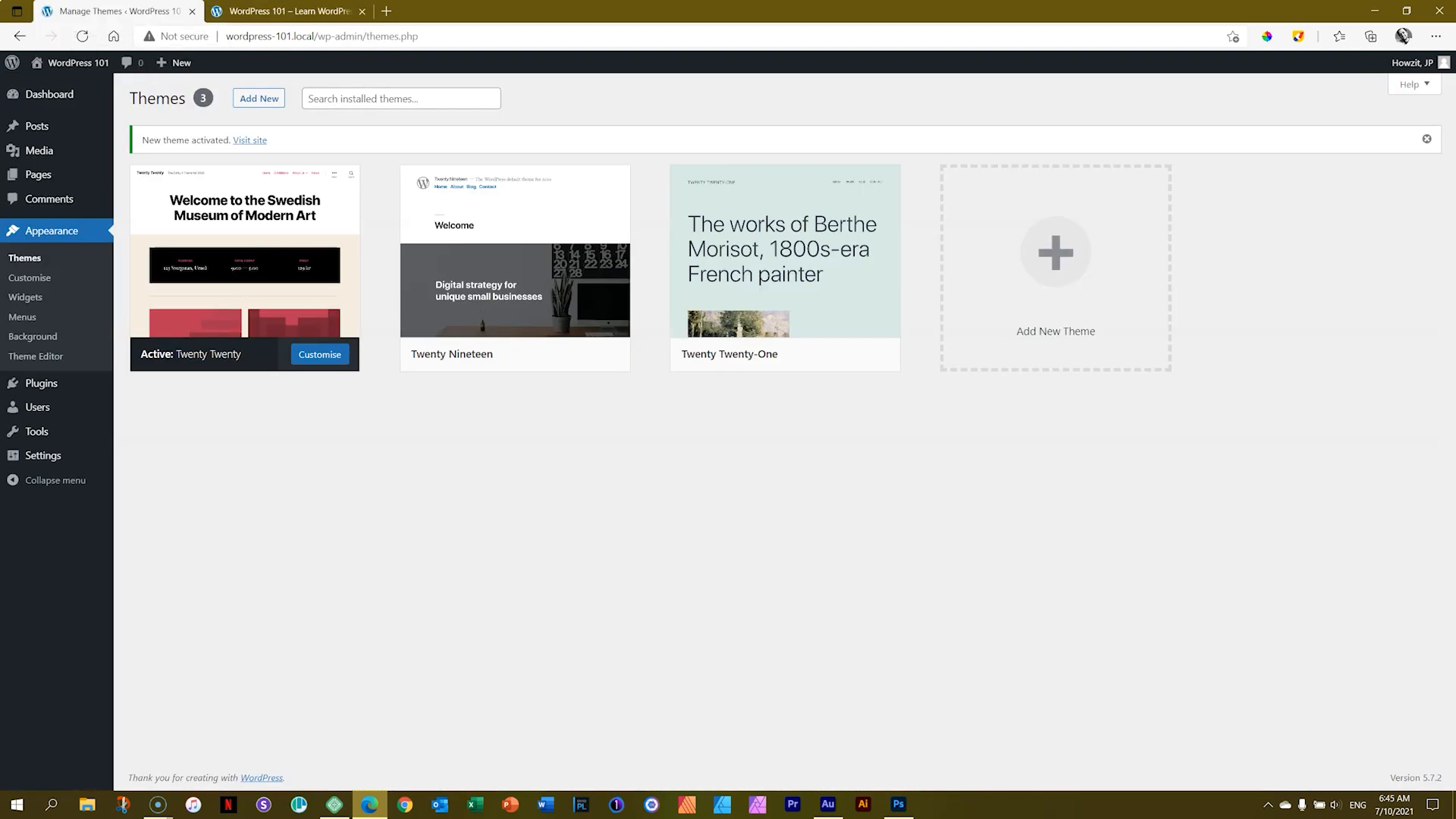
mouse_move(488, 315)
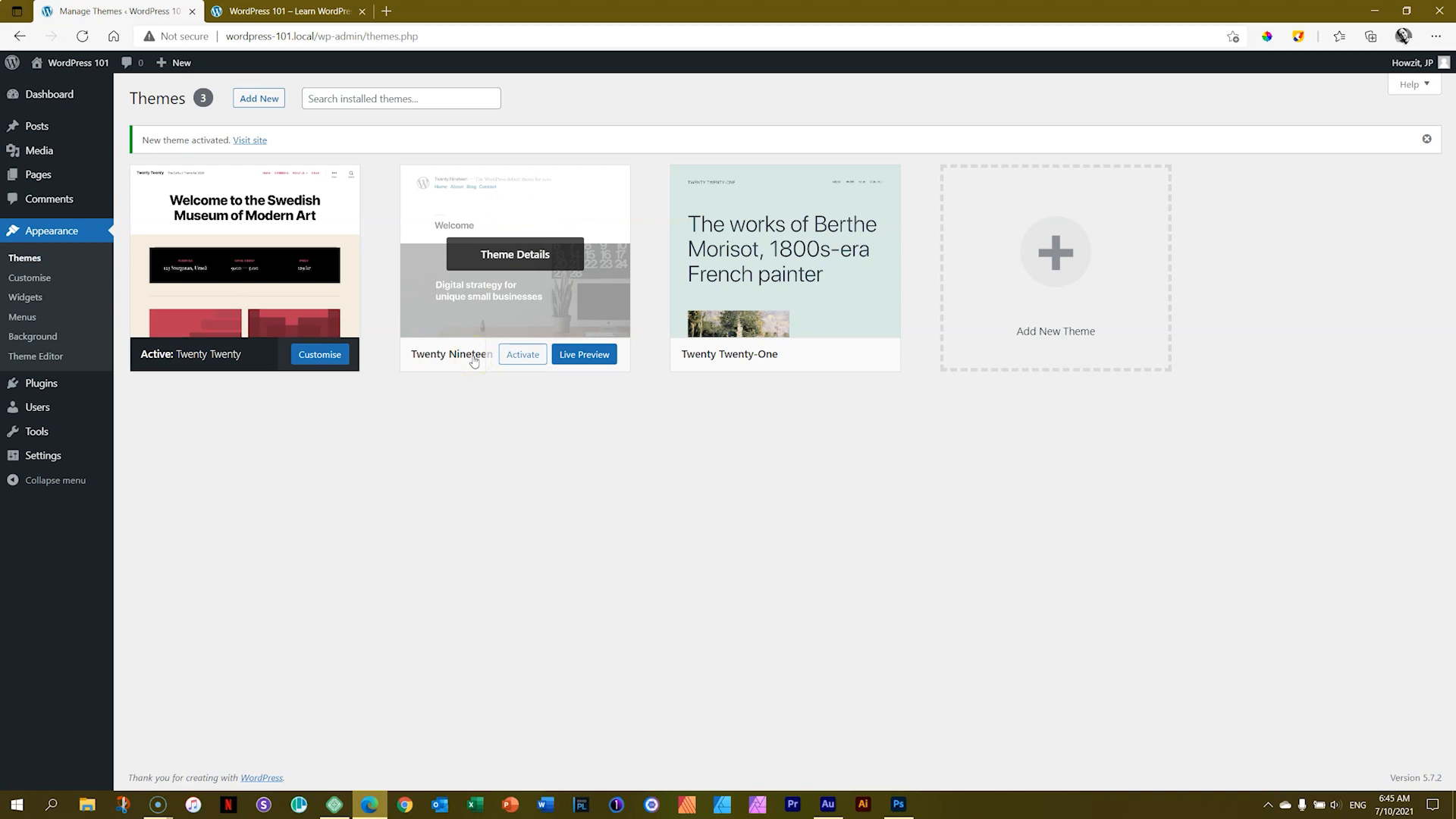
click(527, 359)
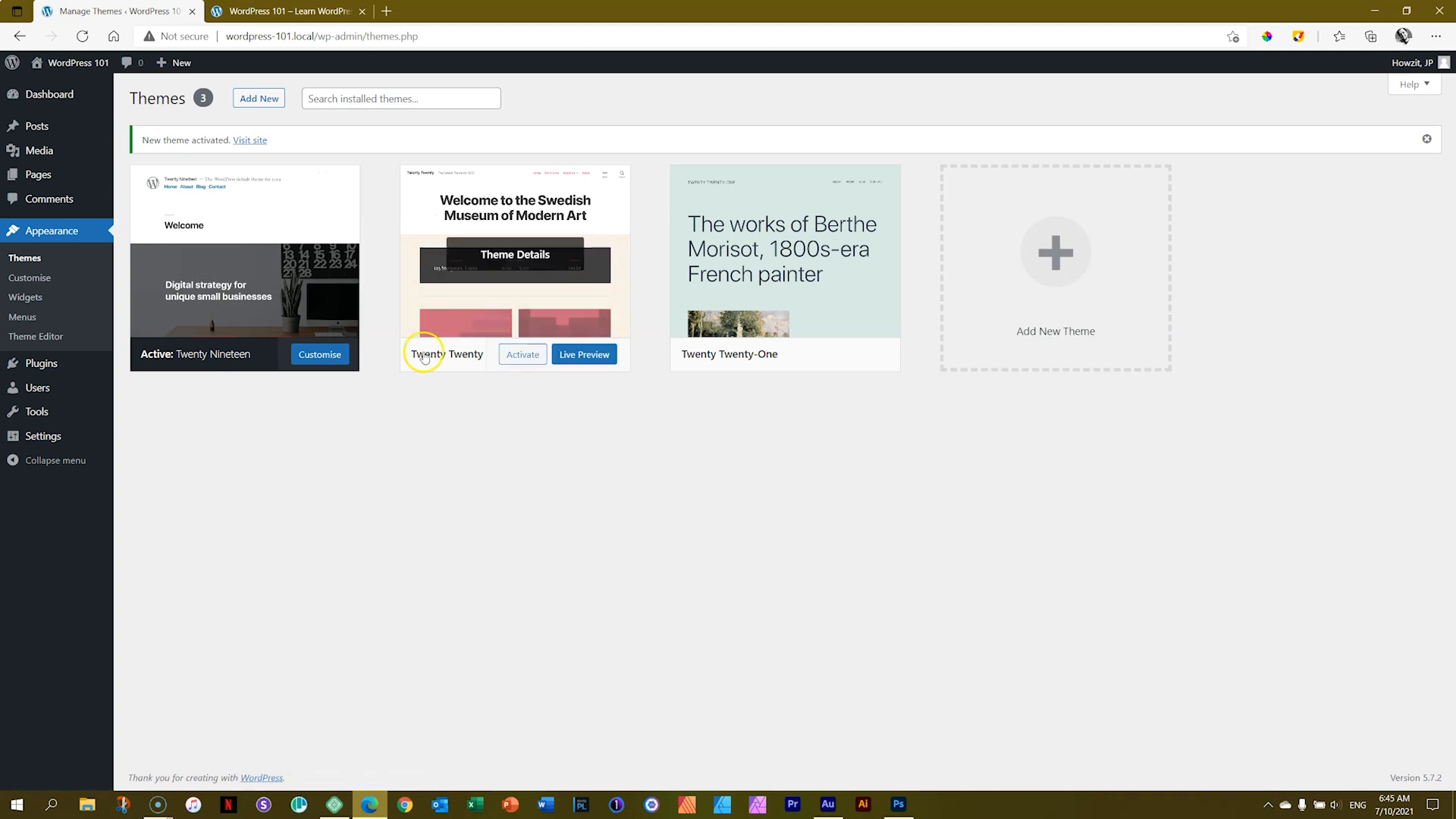
click(278, 11)
click(82, 37)
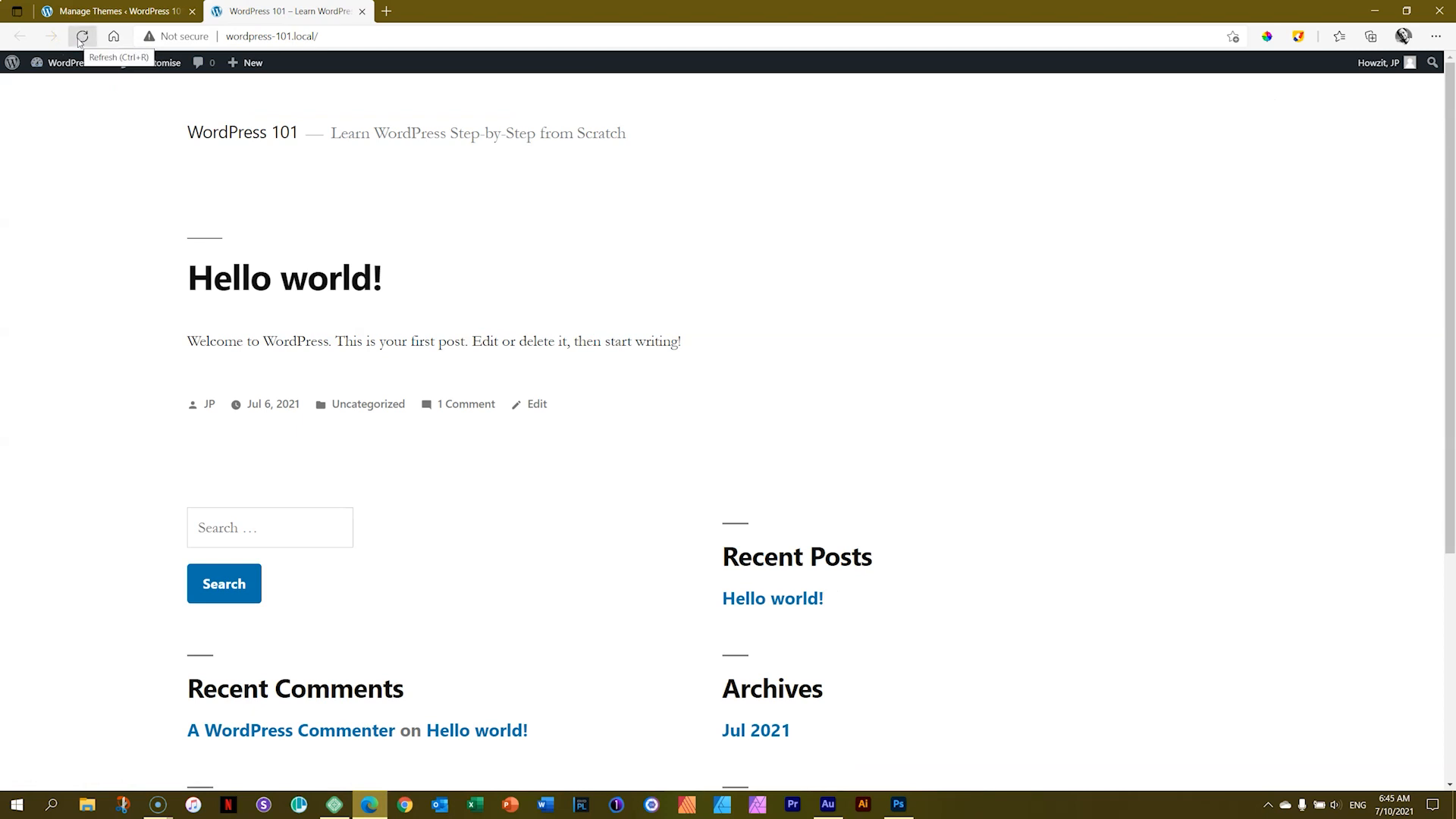
click(1297, 38)
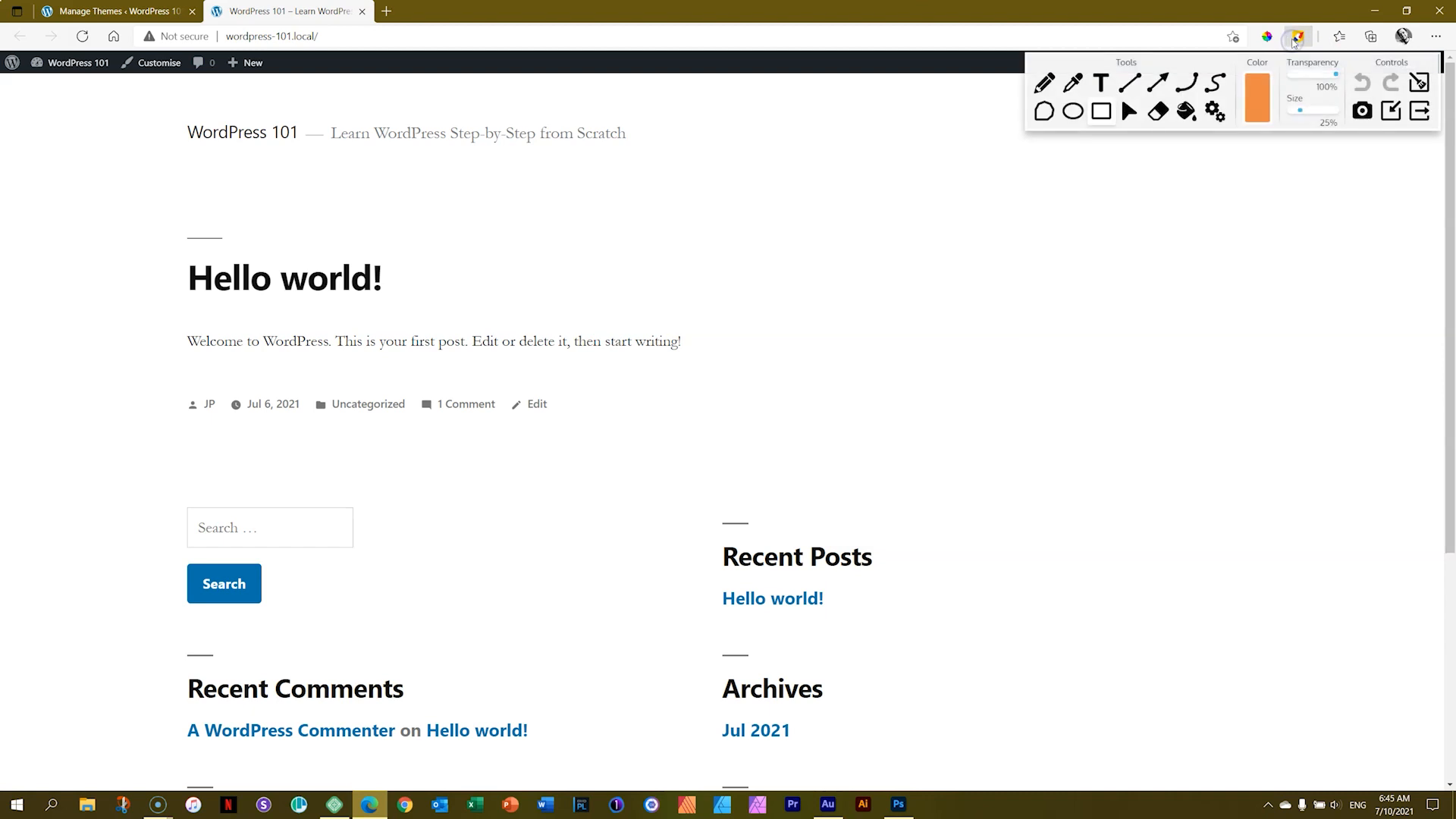
drag(1166, 60, 1096, 320)
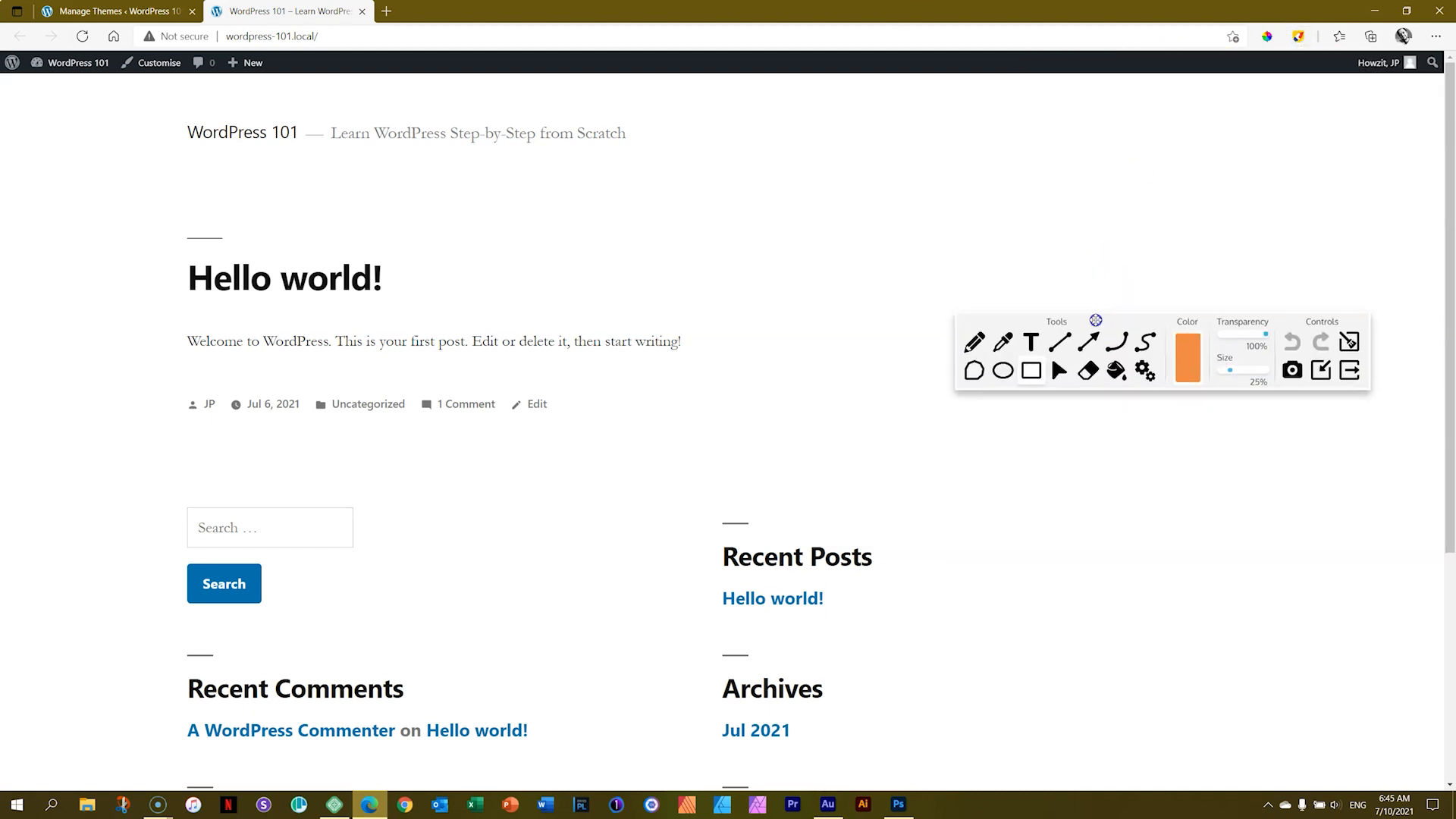
mouse_move(134, 88)
mouse_down()
mouse_move(1063, 189)
mouse_move(1270, 183)
mouse_up()
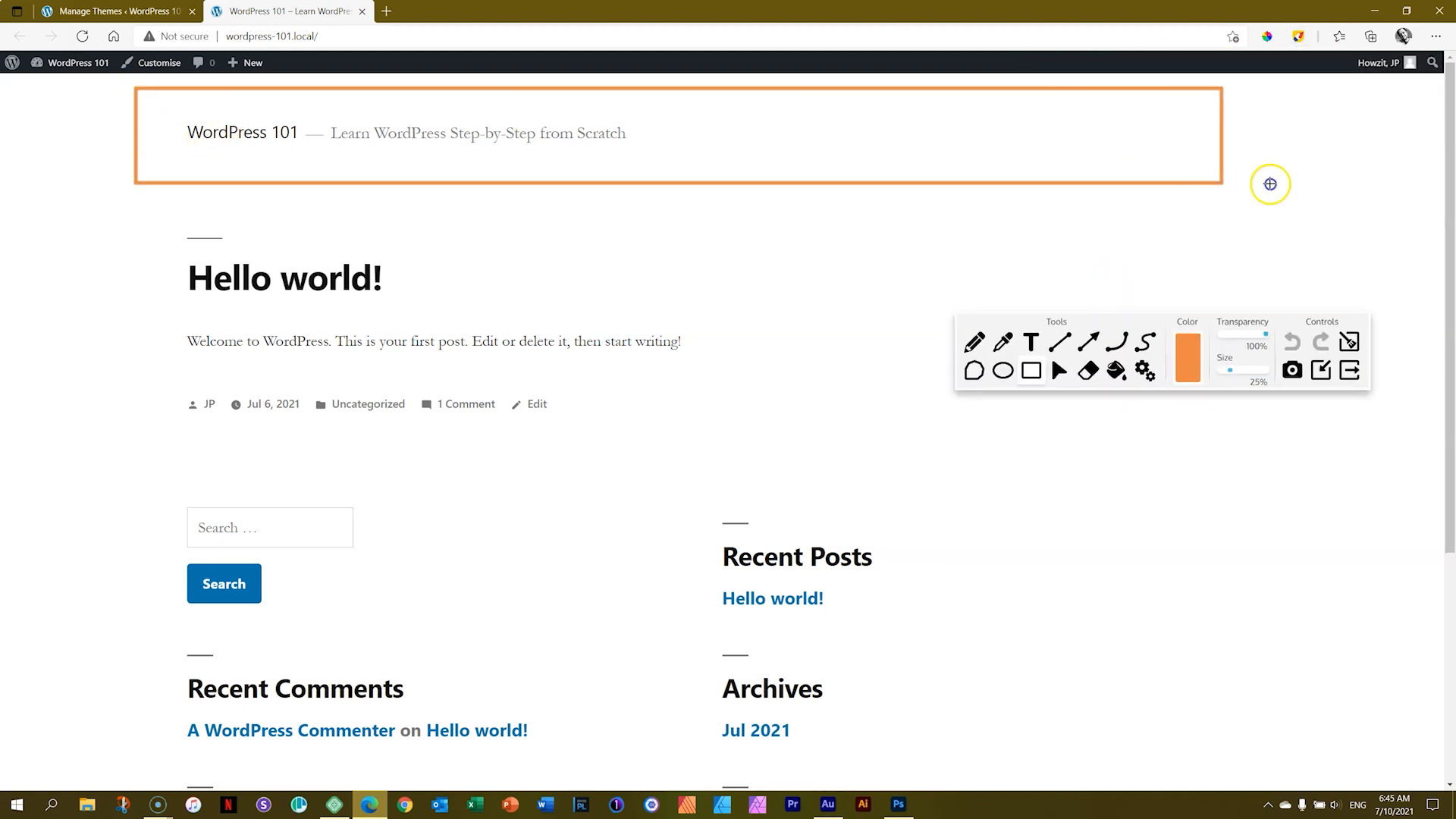
drag(152, 193, 1255, 462)
drag(125, 471, 1287, 772)
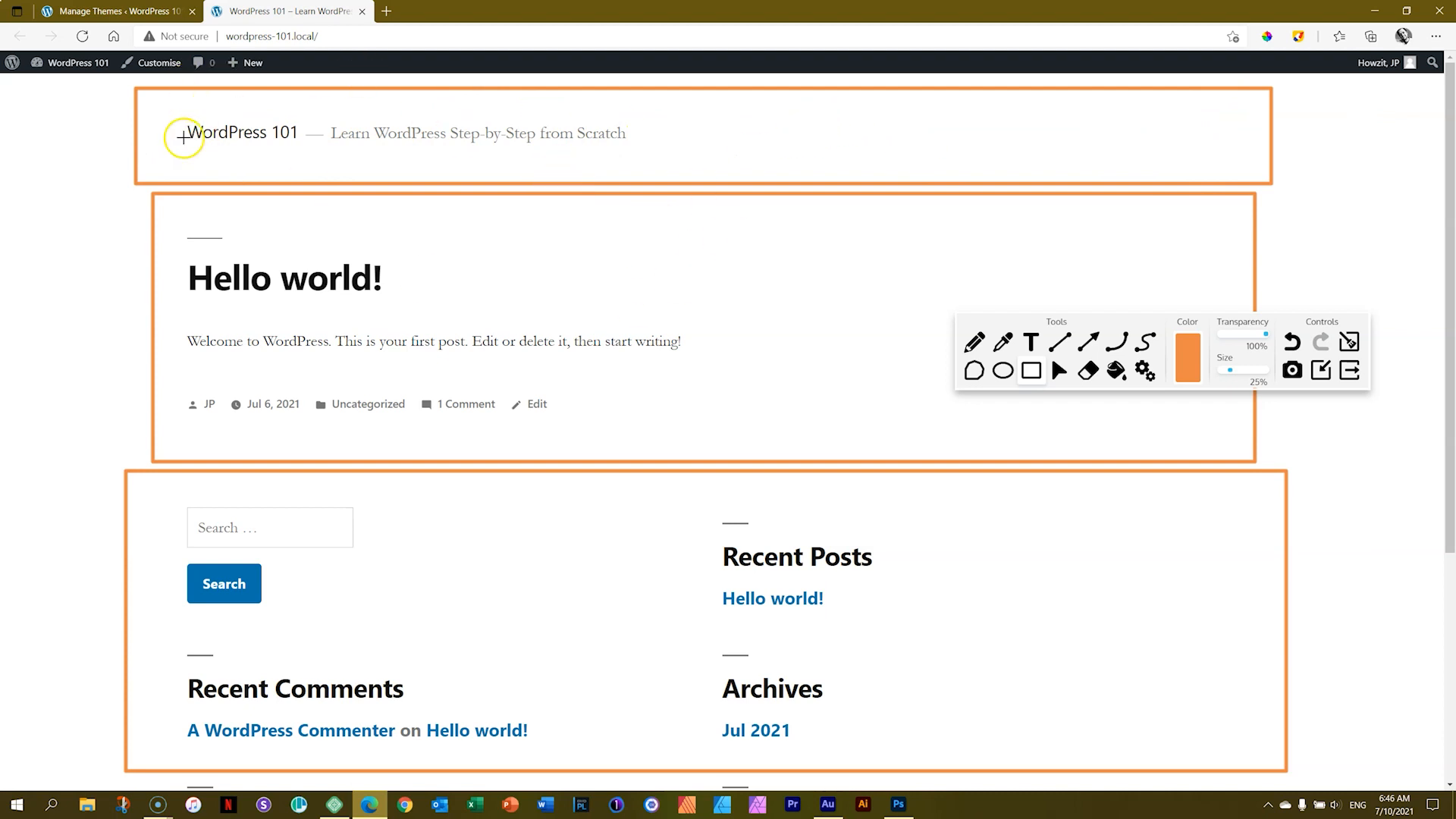
click(1350, 341)
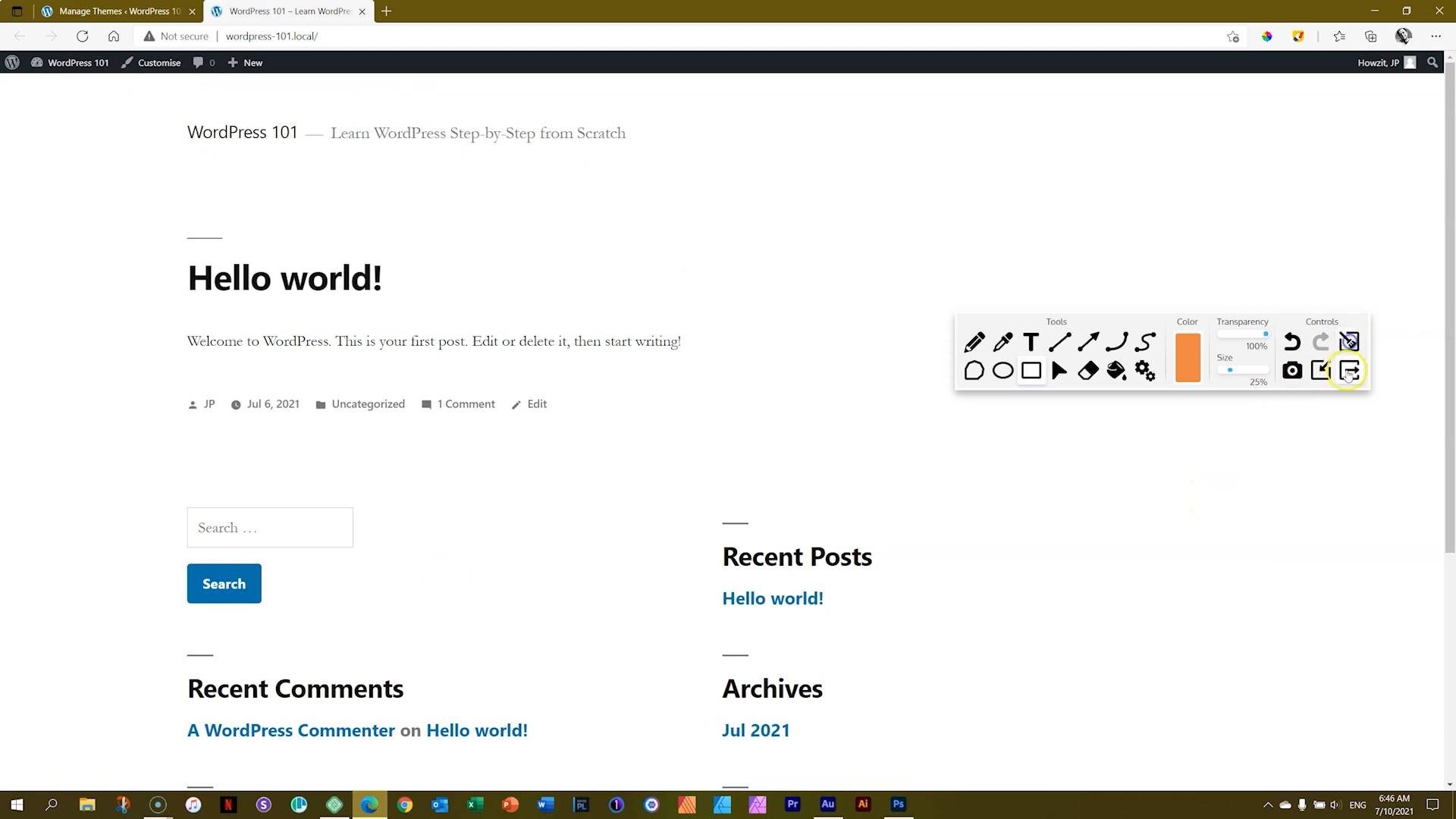
click(1349, 371)
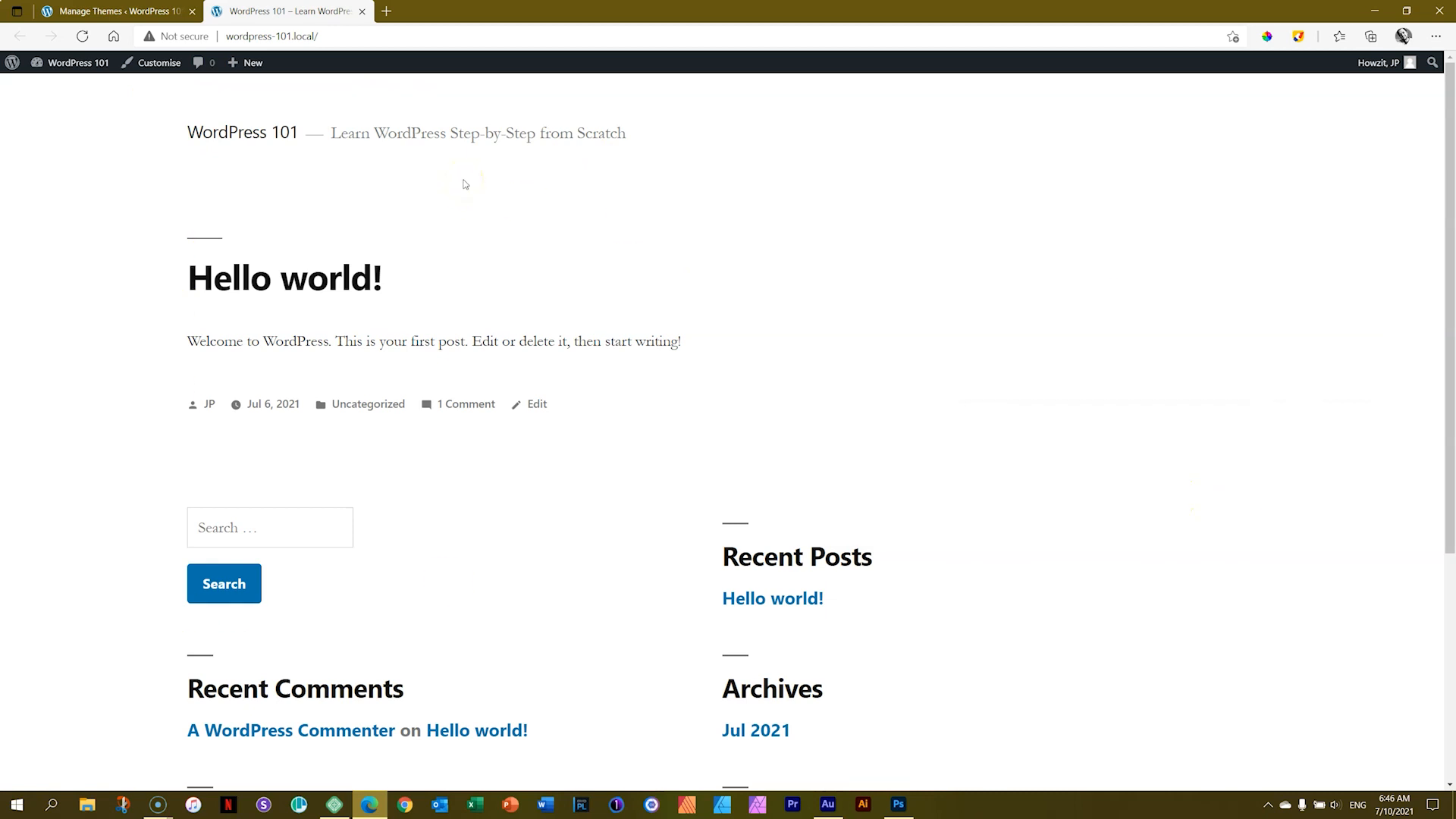
Step: Reactivate the Twenty Twenty-One theme and reload the site's front page
key(ctrl+shift+Tab)
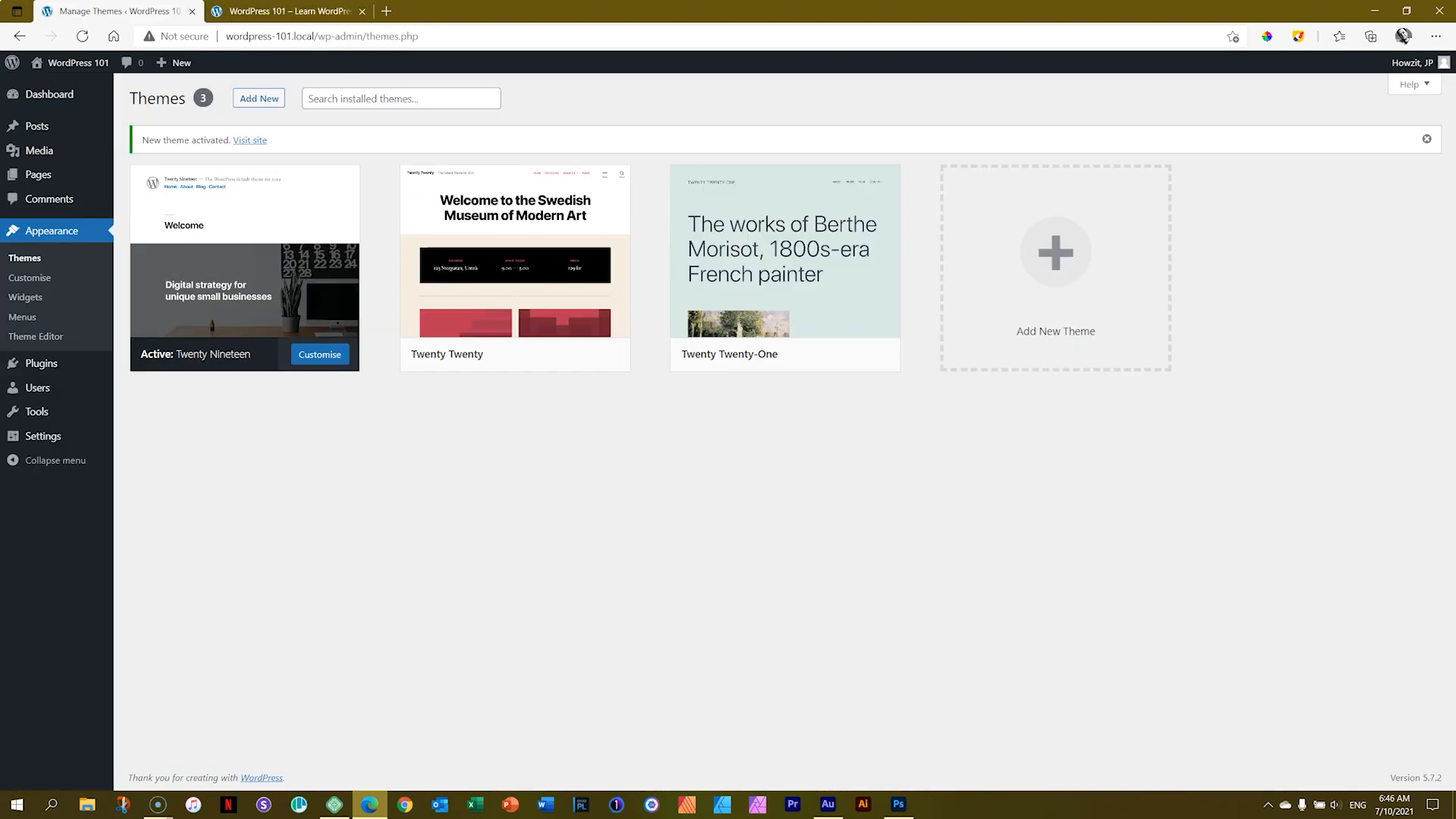
click(788, 355)
key(ctrl+Tab)
click(84, 37)
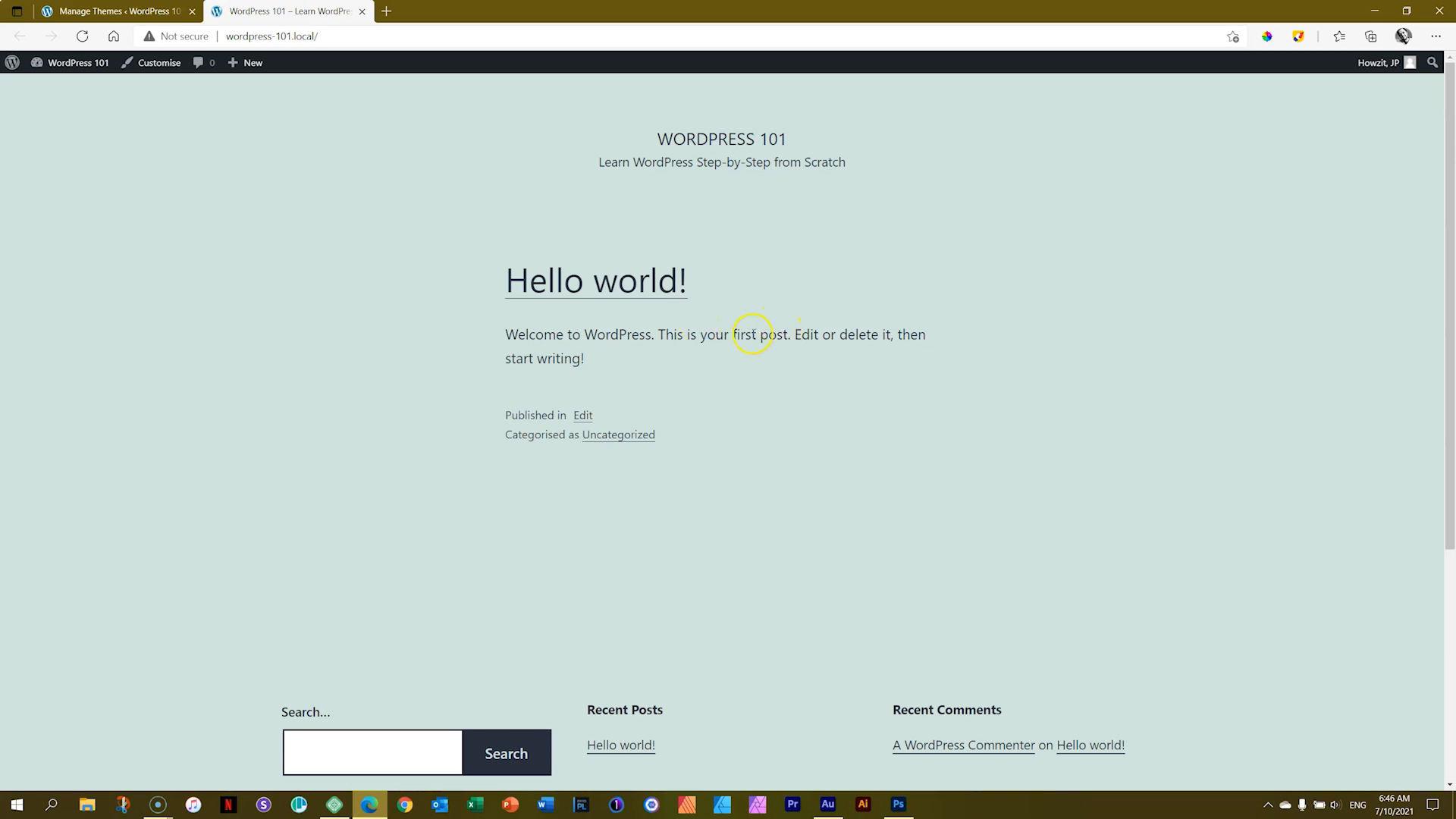
Step: Open the list of all posts in the admin
double_click(763, 335)
click(151, 10)
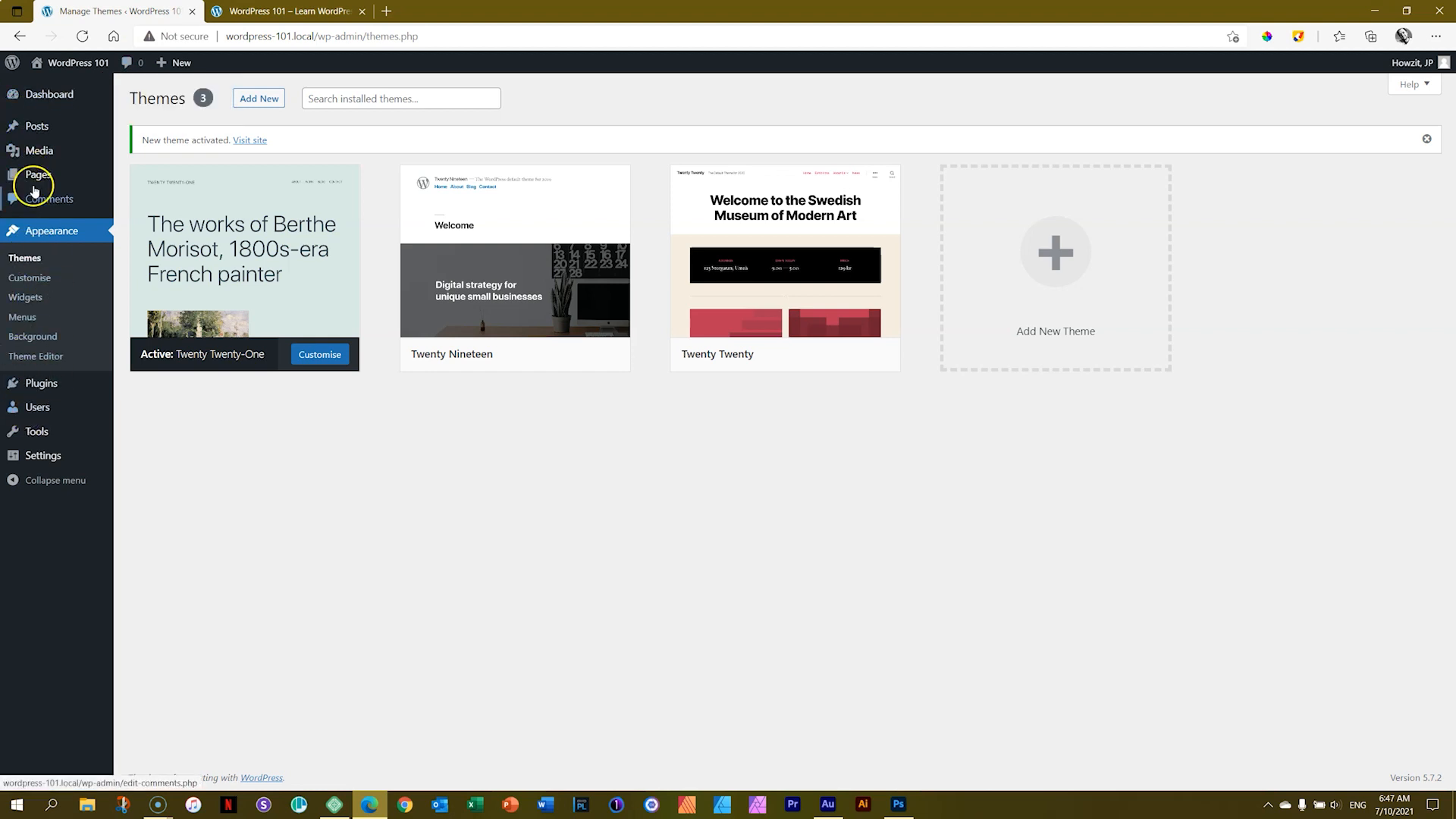
mouse_move(43, 132)
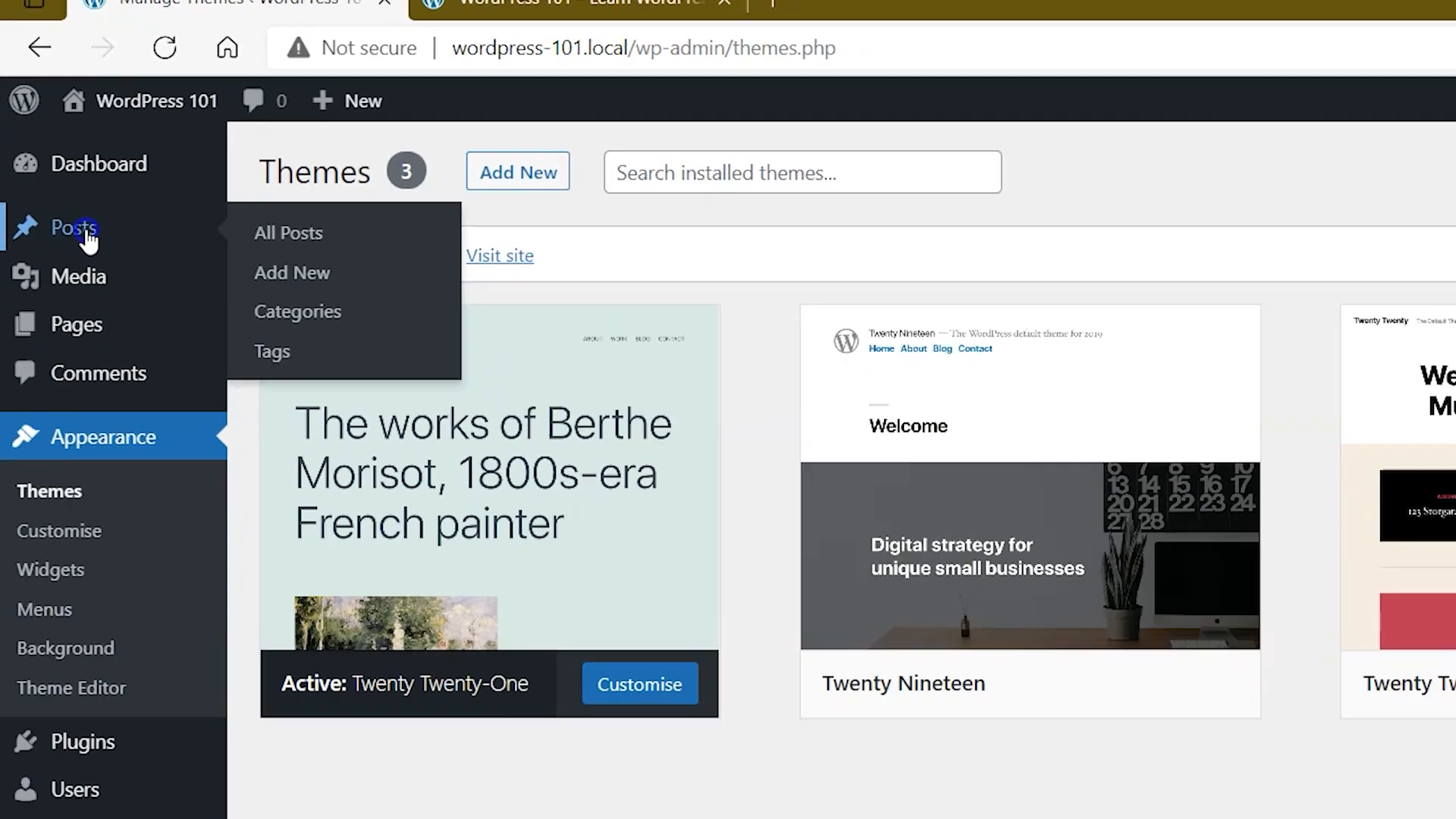
click(133, 349)
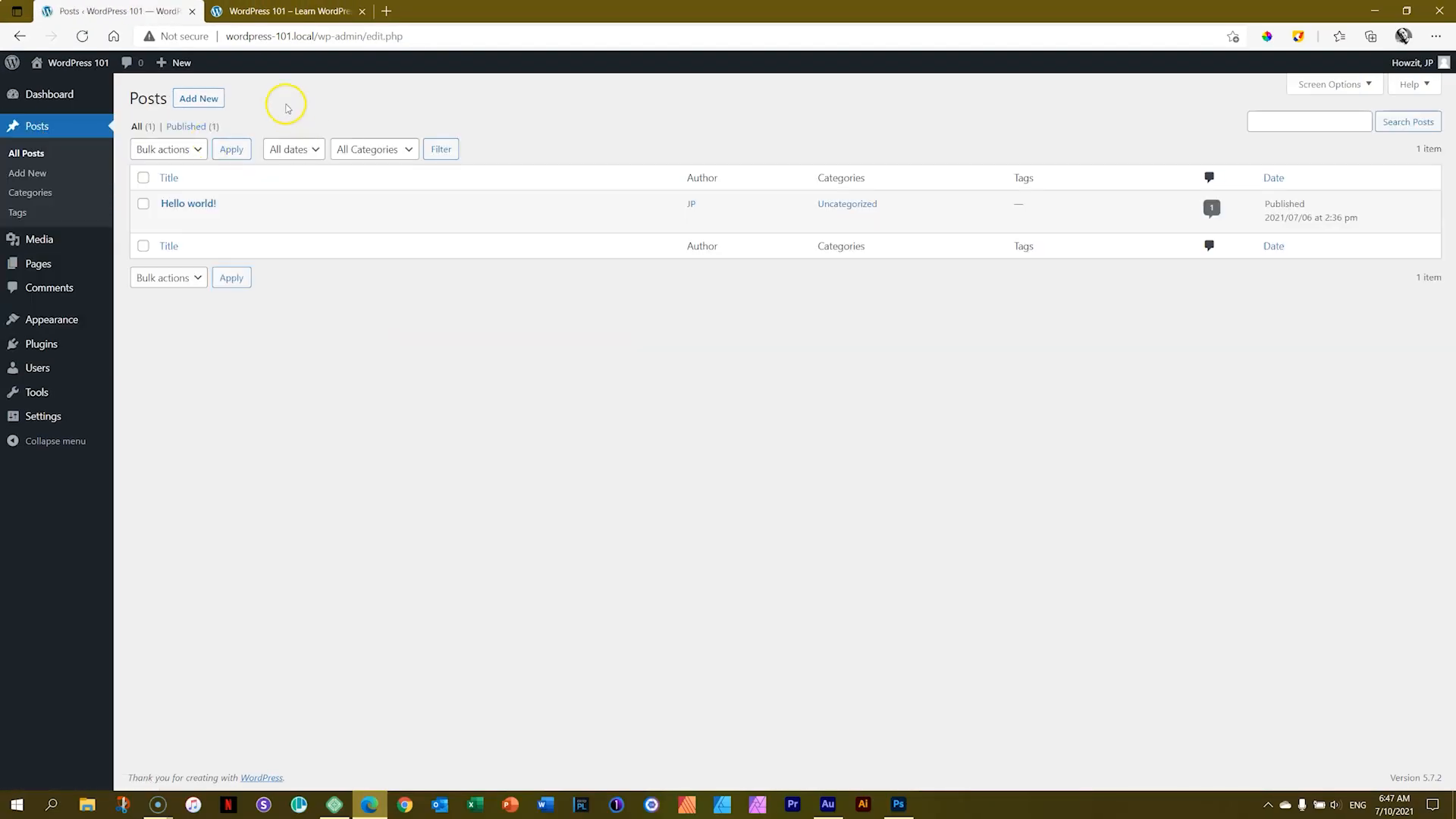
Step: View the published post on the site's front page, returning to the posts list
mouse_move(530, 218)
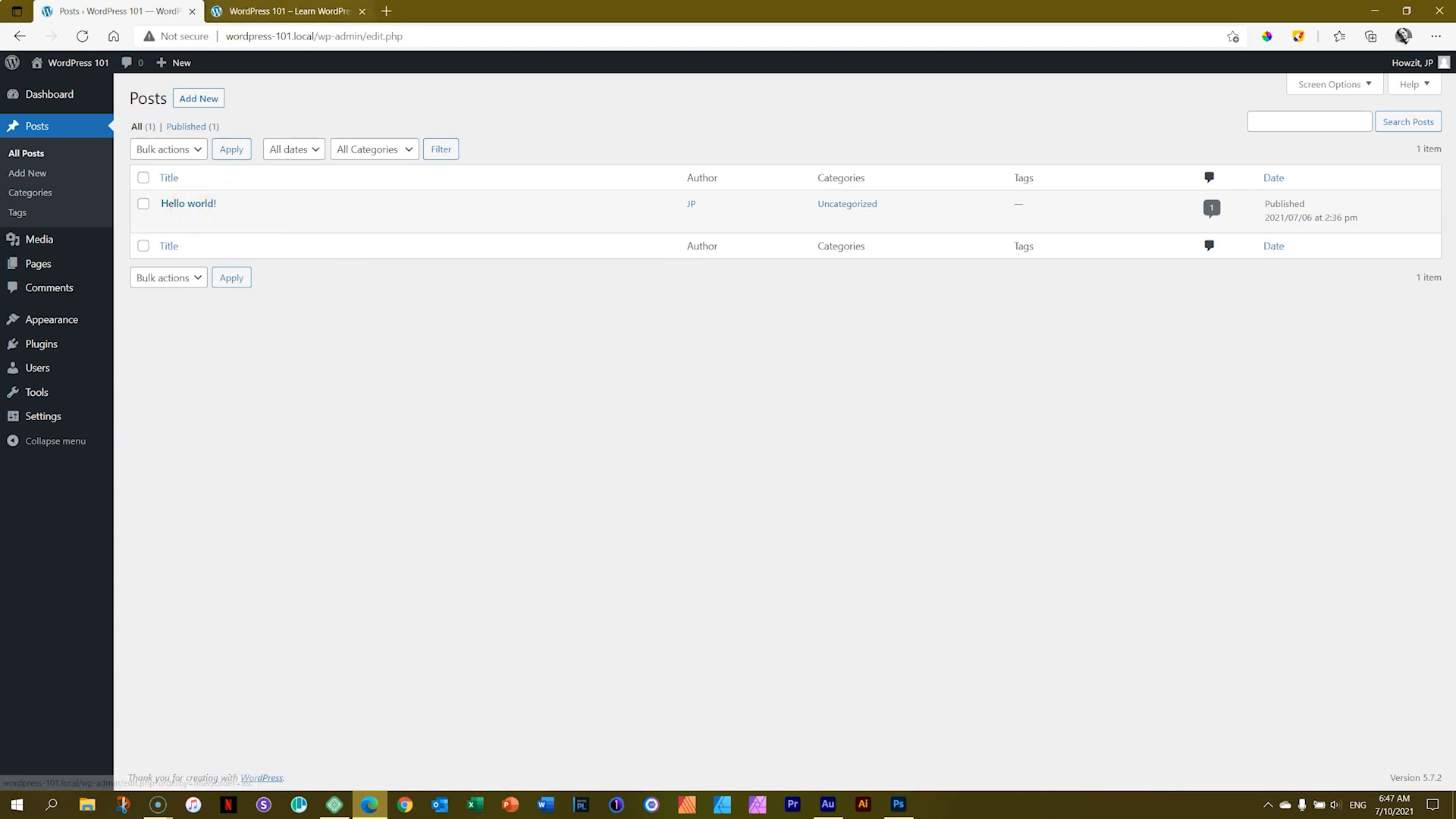
click(227, 11)
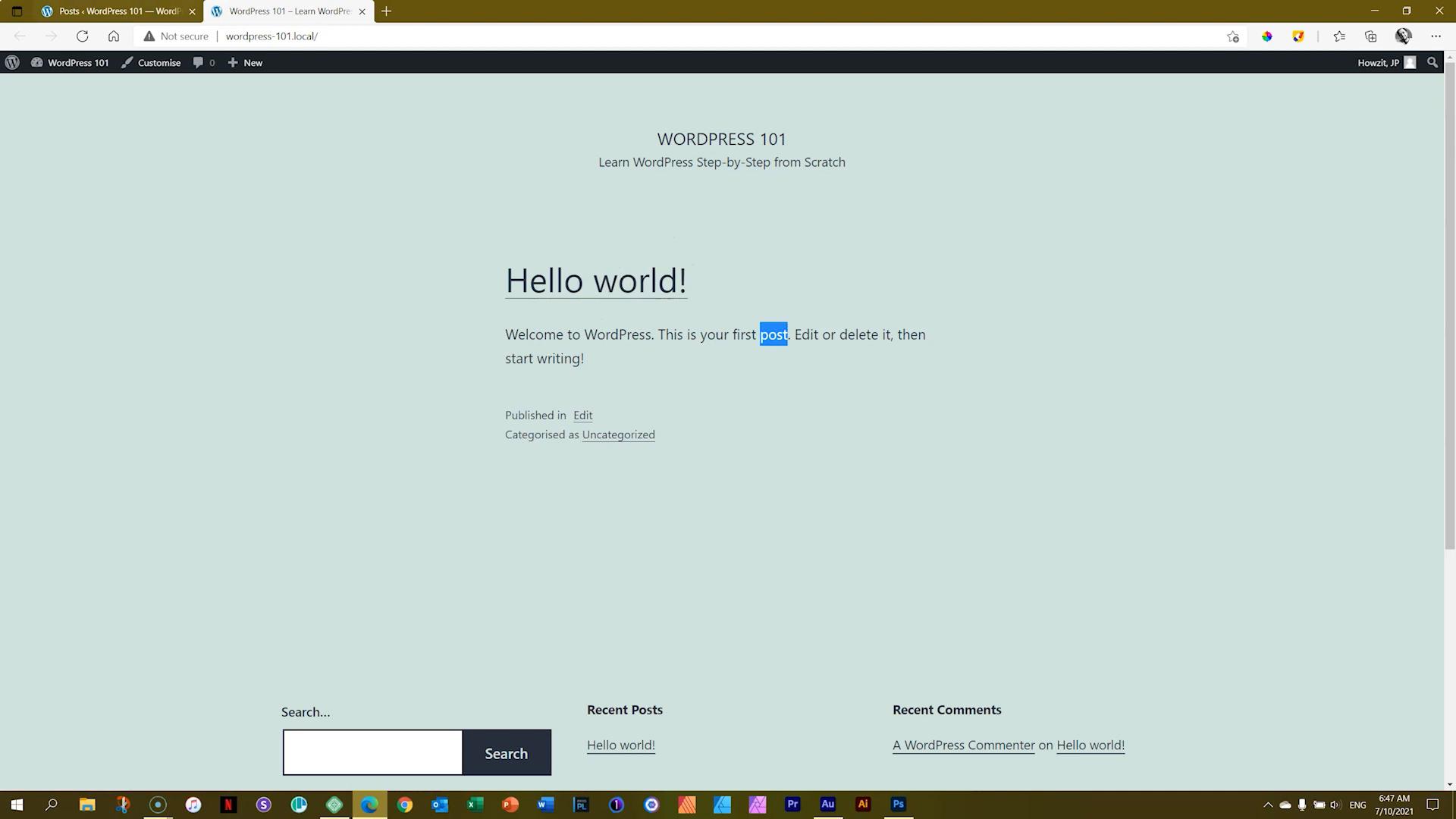
click(114, 11)
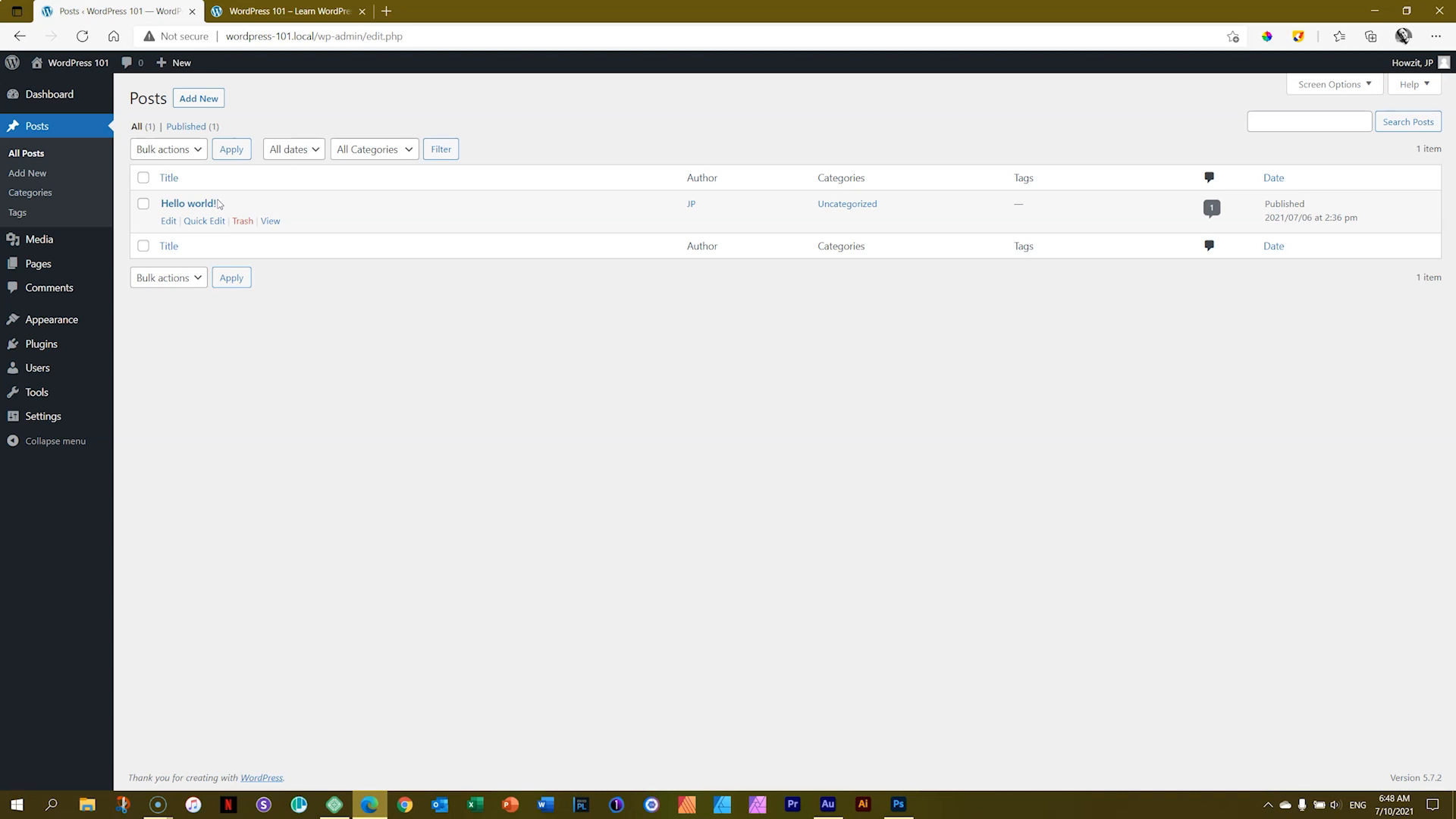
Step: Move the Hello world! post to the bin
click(224, 243)
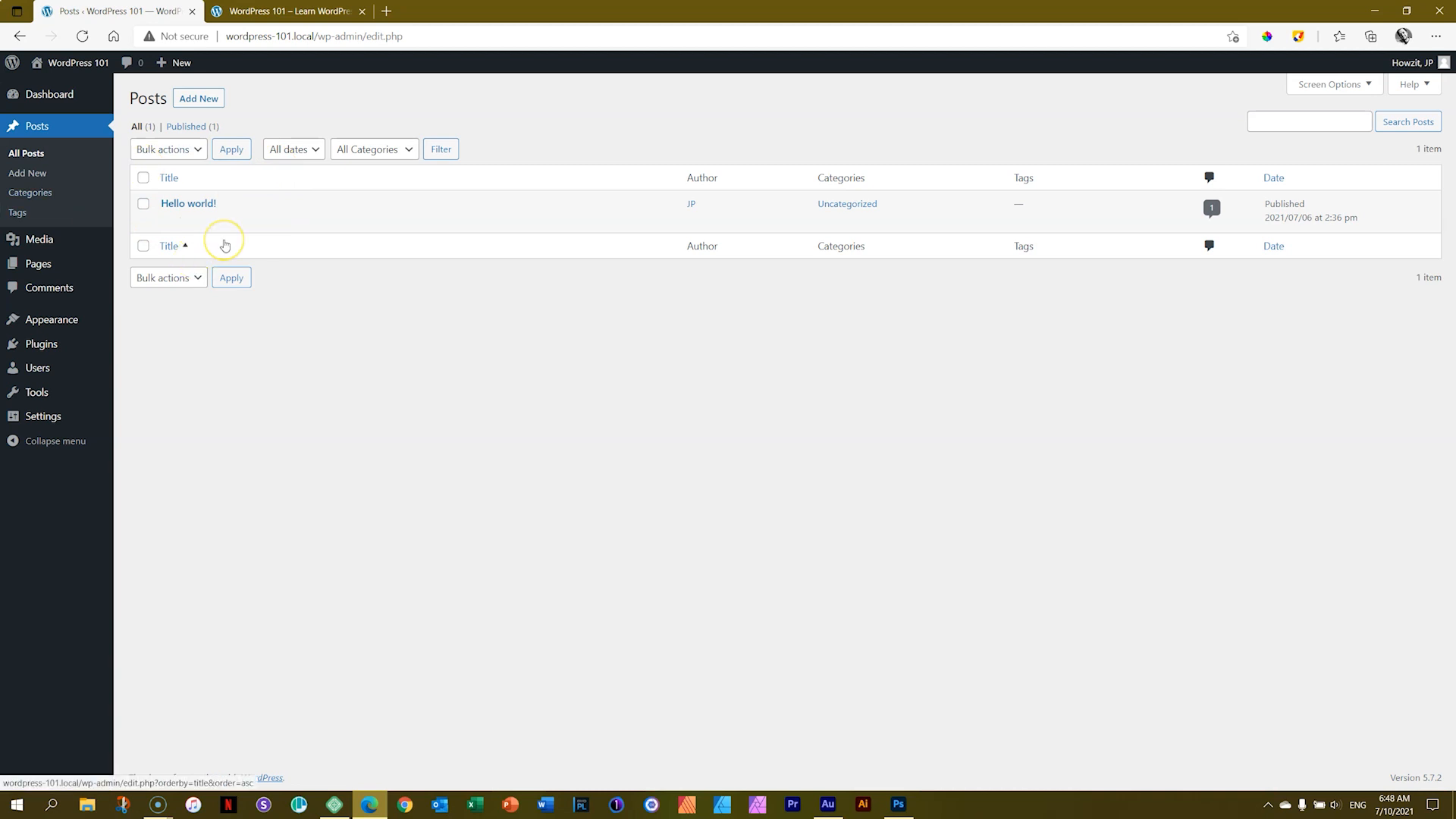
mouse_move(234, 227)
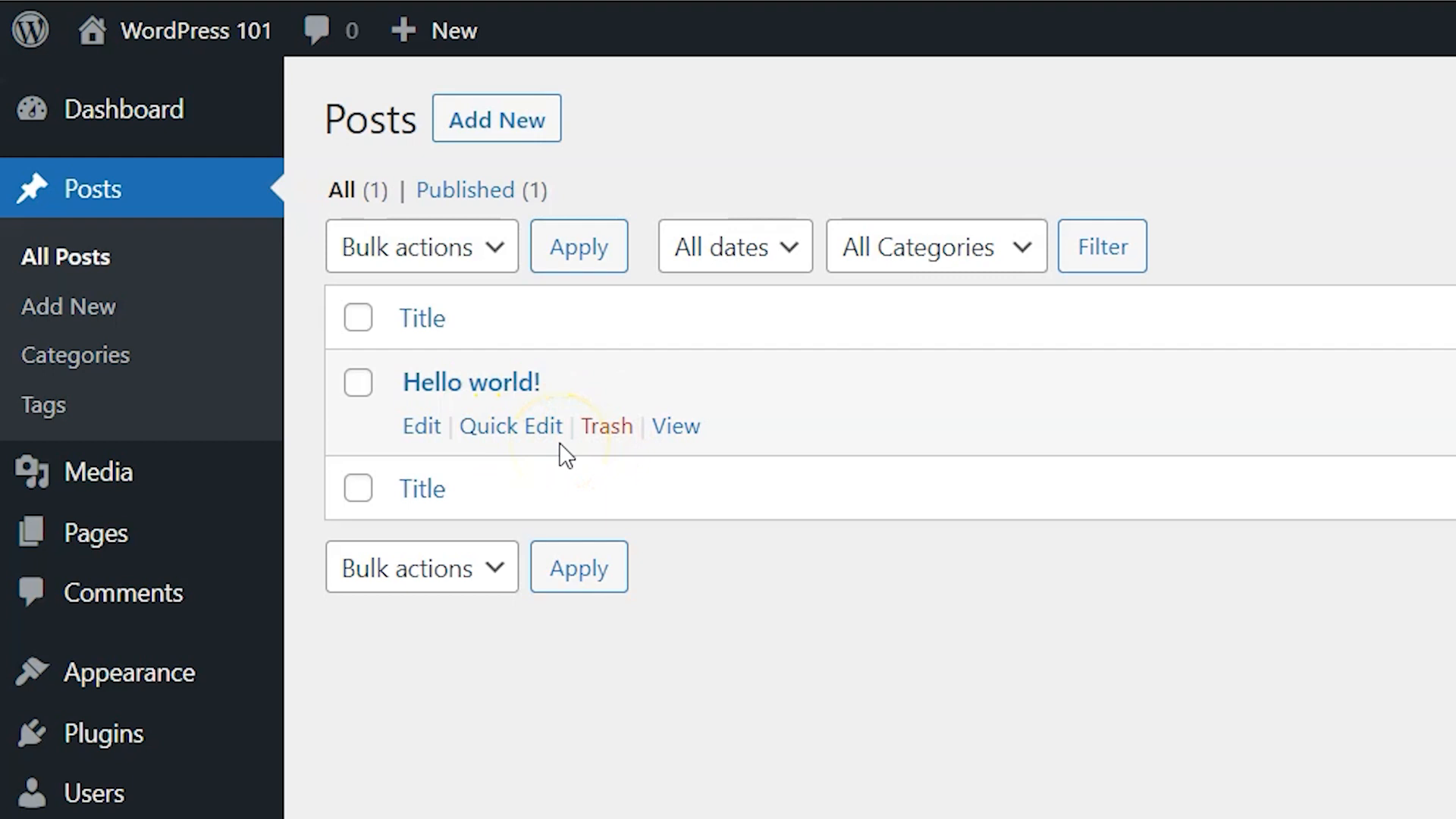
click(611, 430)
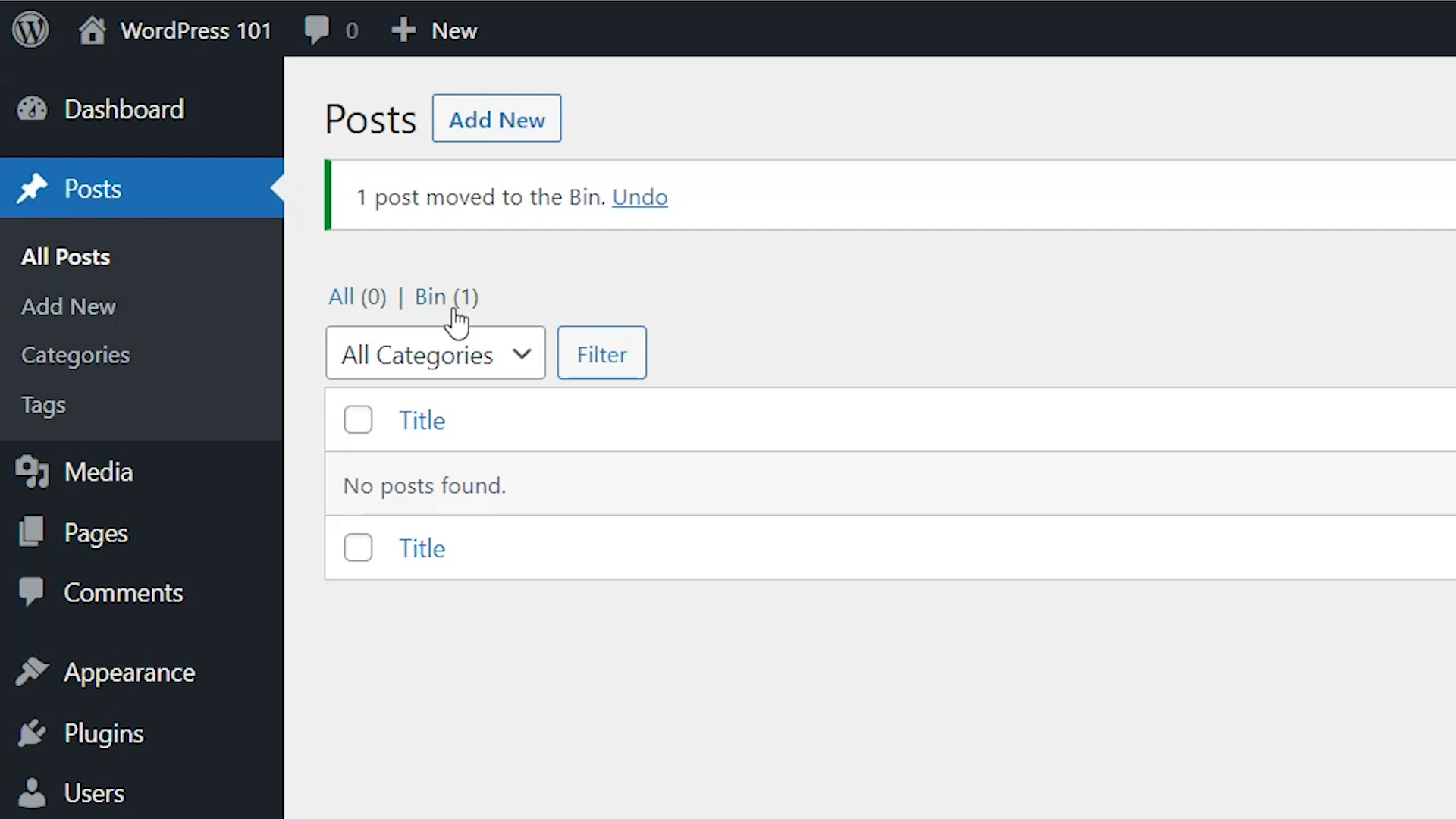
Step: Open the posts bin and empty it to permanently delete the post
click(422, 307)
click(427, 307)
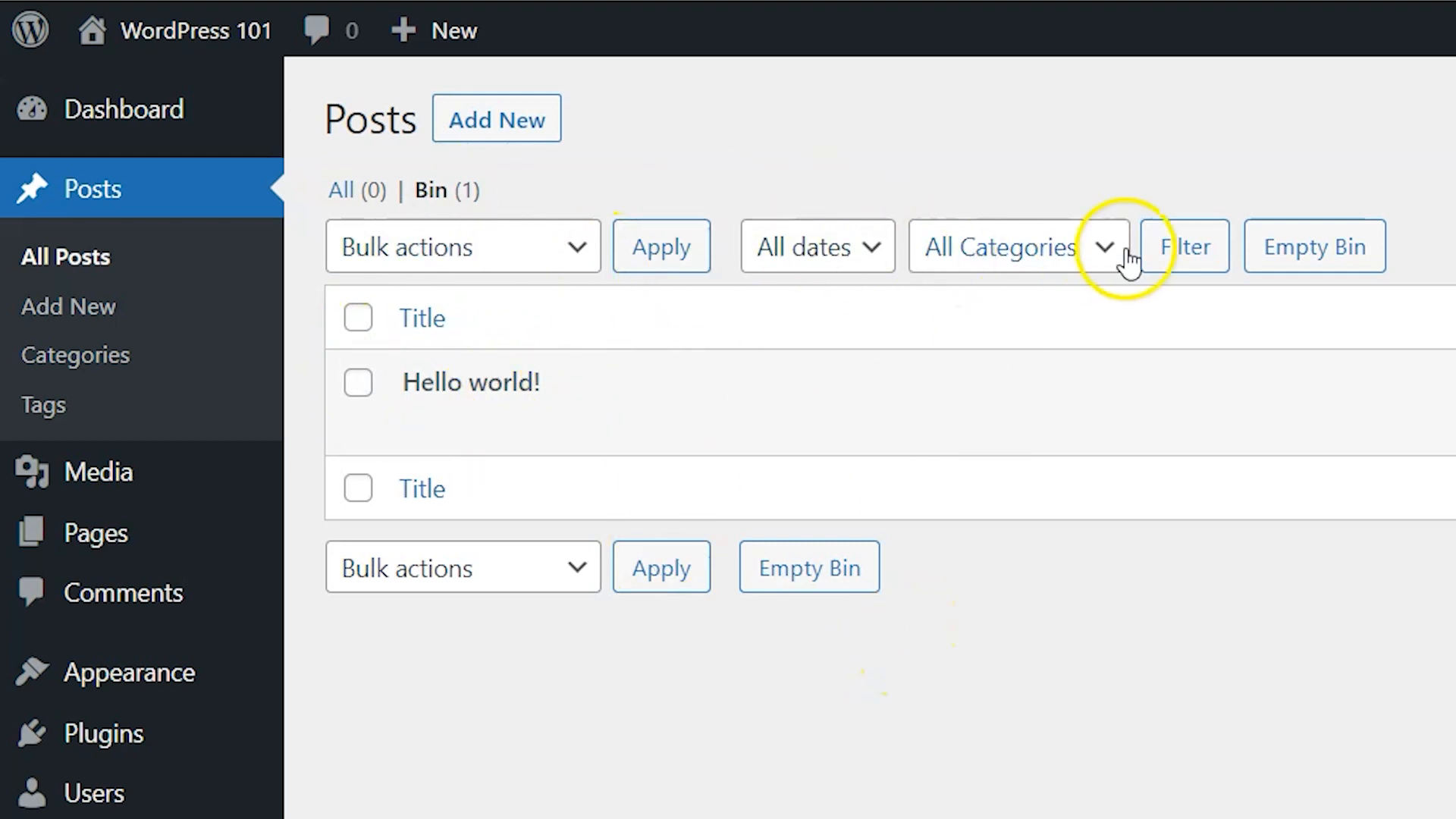
click(1357, 265)
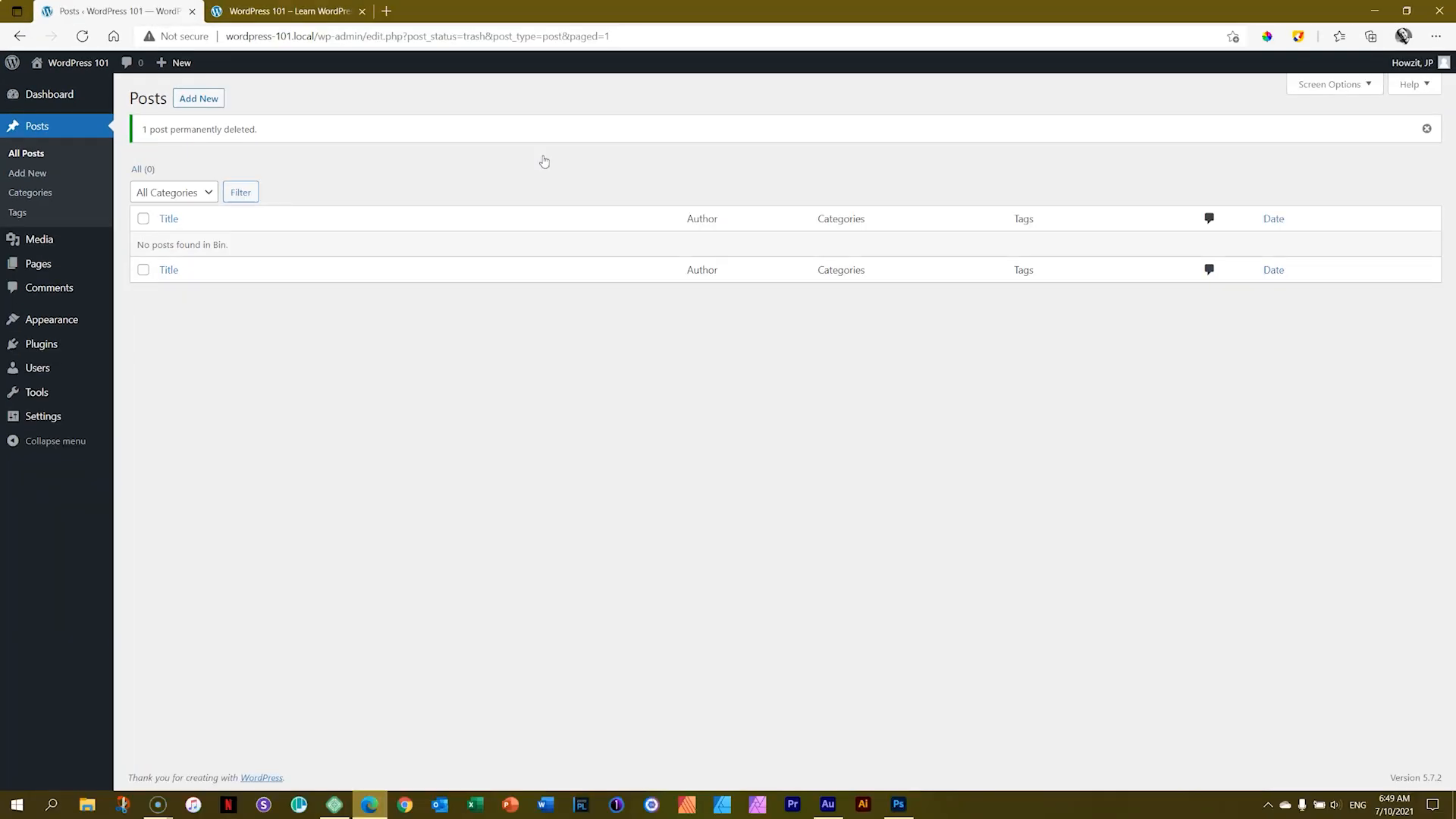
Step: Reload the site's front page in the other tab, then return to the admin tab
click(345, 12)
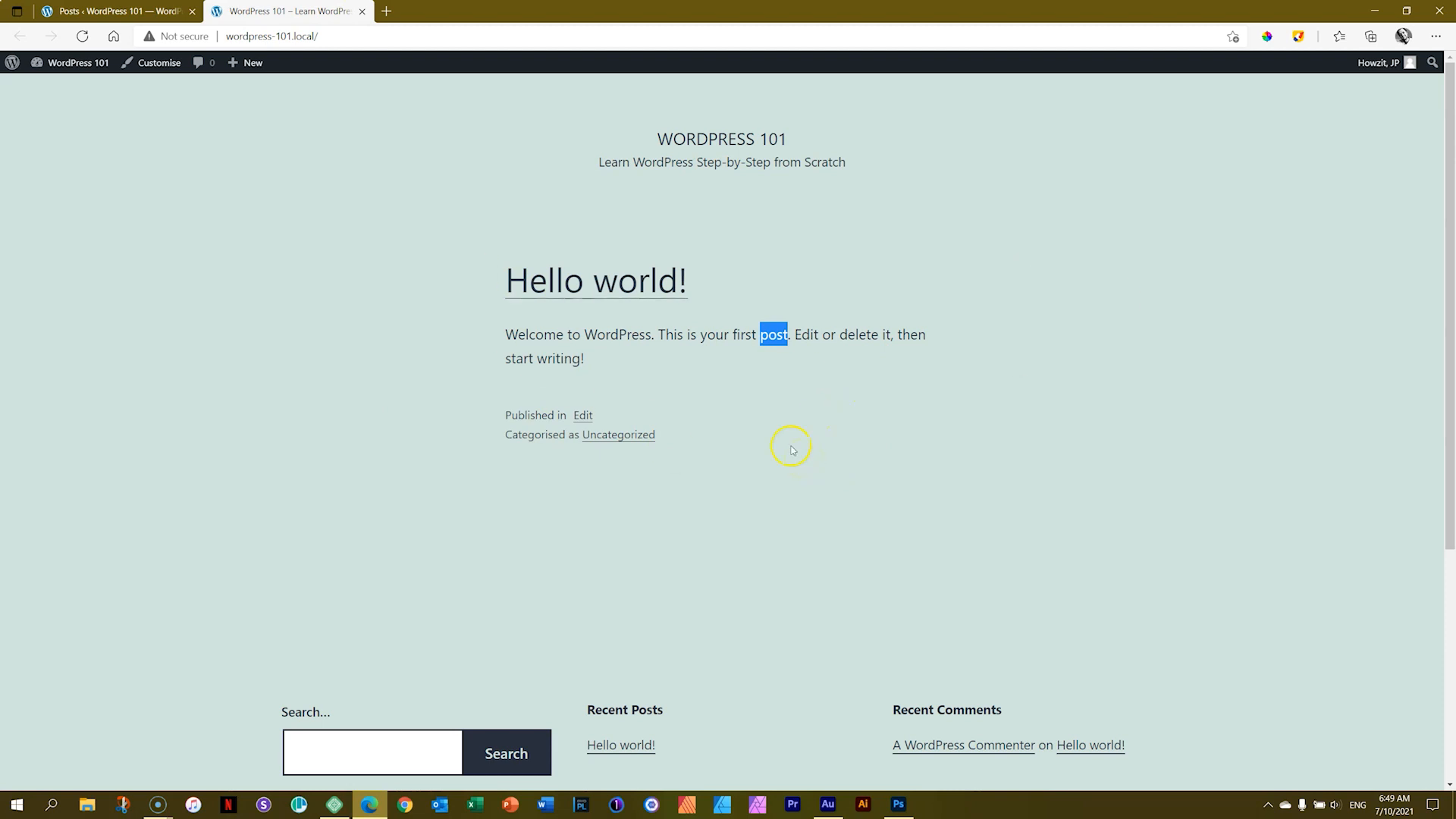
click(85, 37)
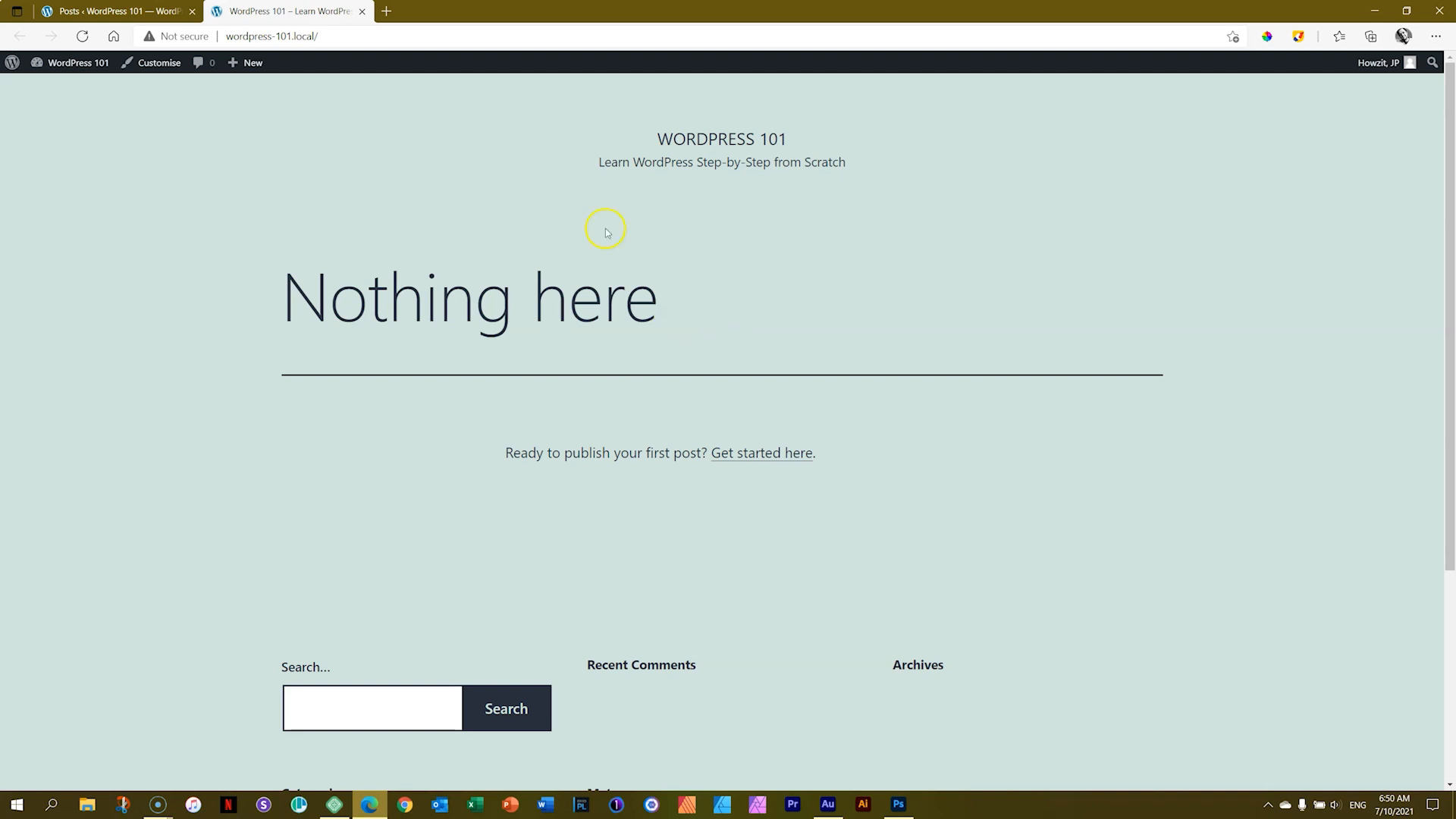
click(76, 11)
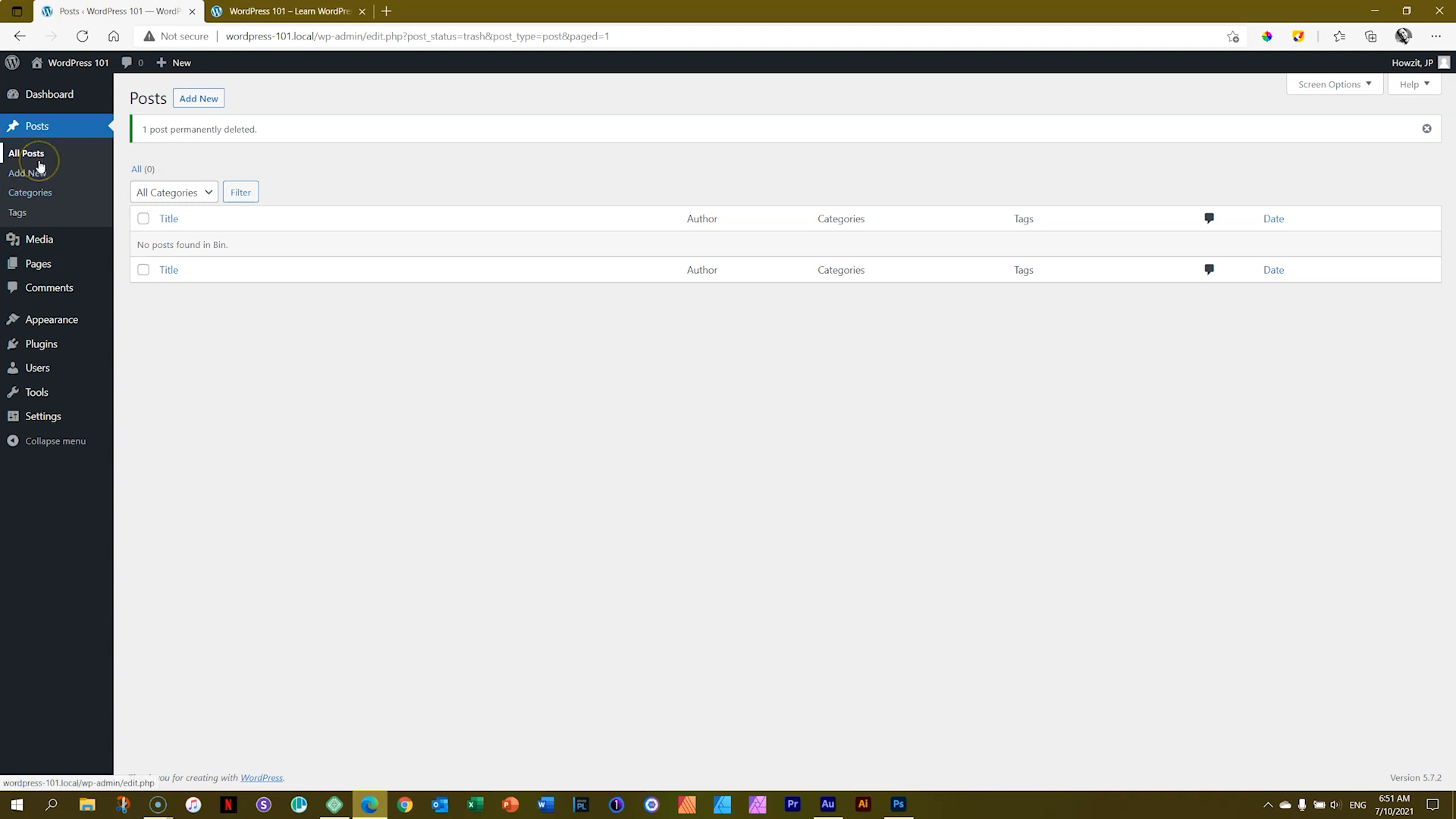
Step: Open the list of all pages and look over the Privacy Policy and Sample Page entries
mouse_move(38, 268)
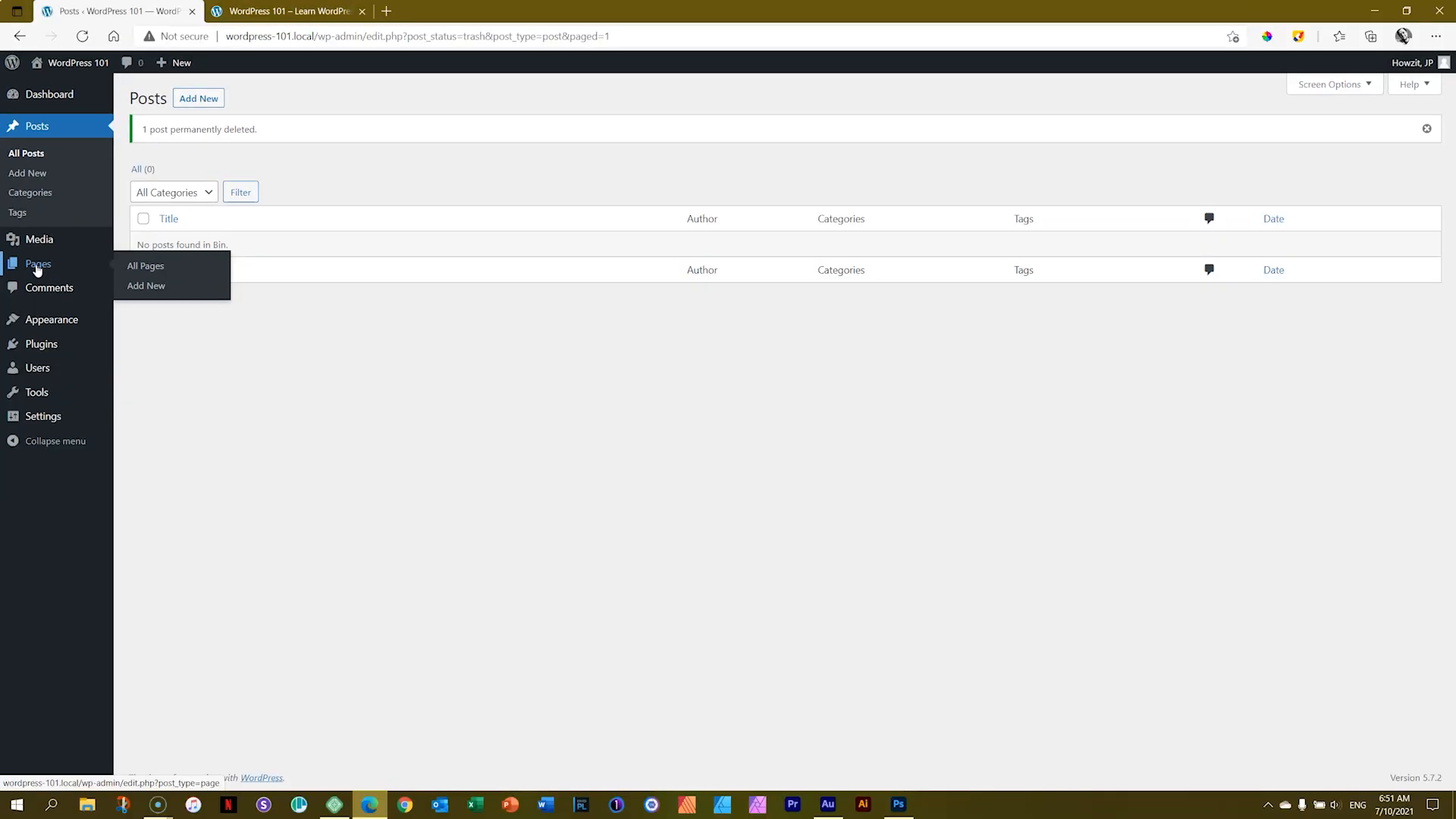
click(110, 555)
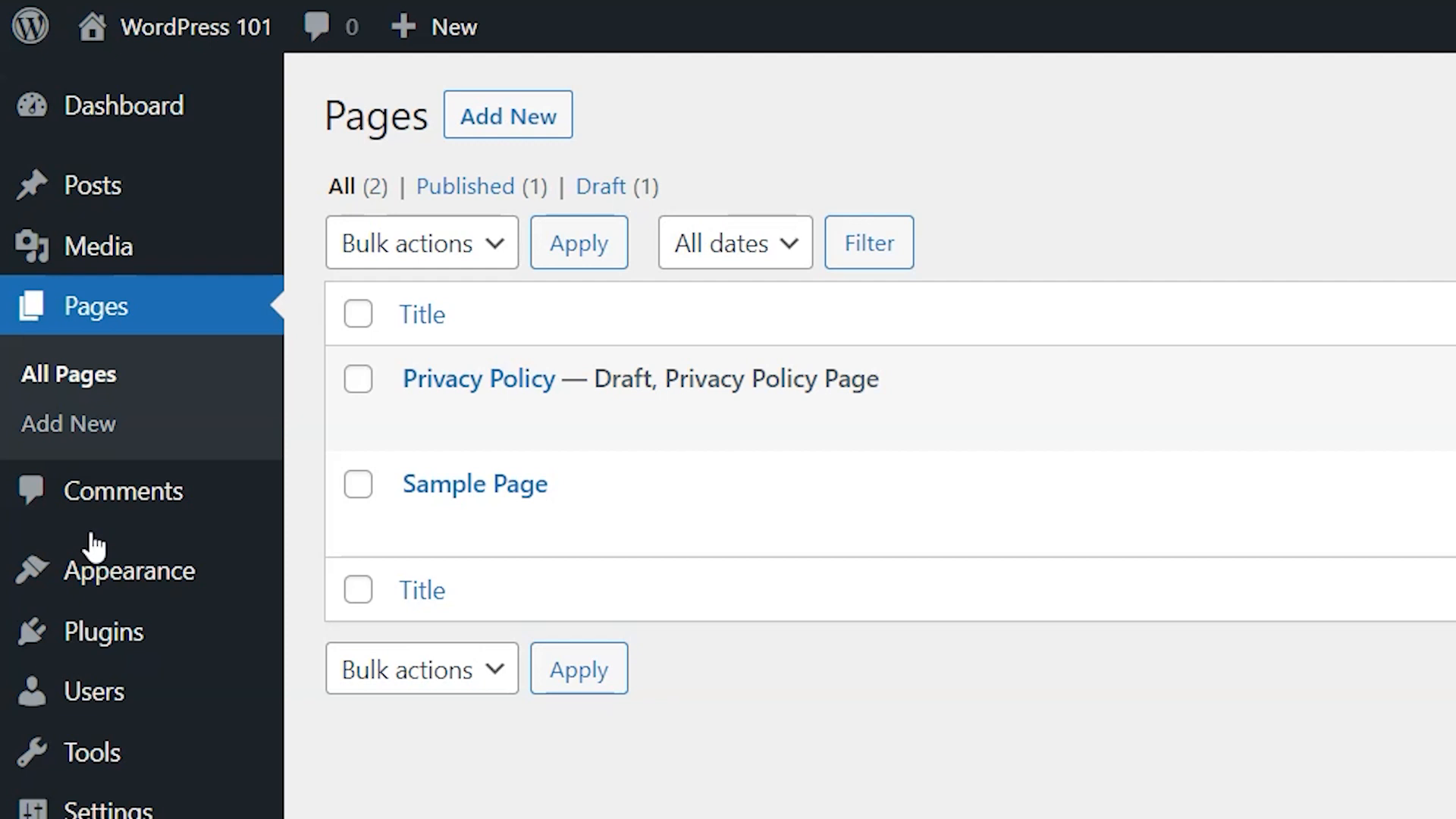
click(491, 385)
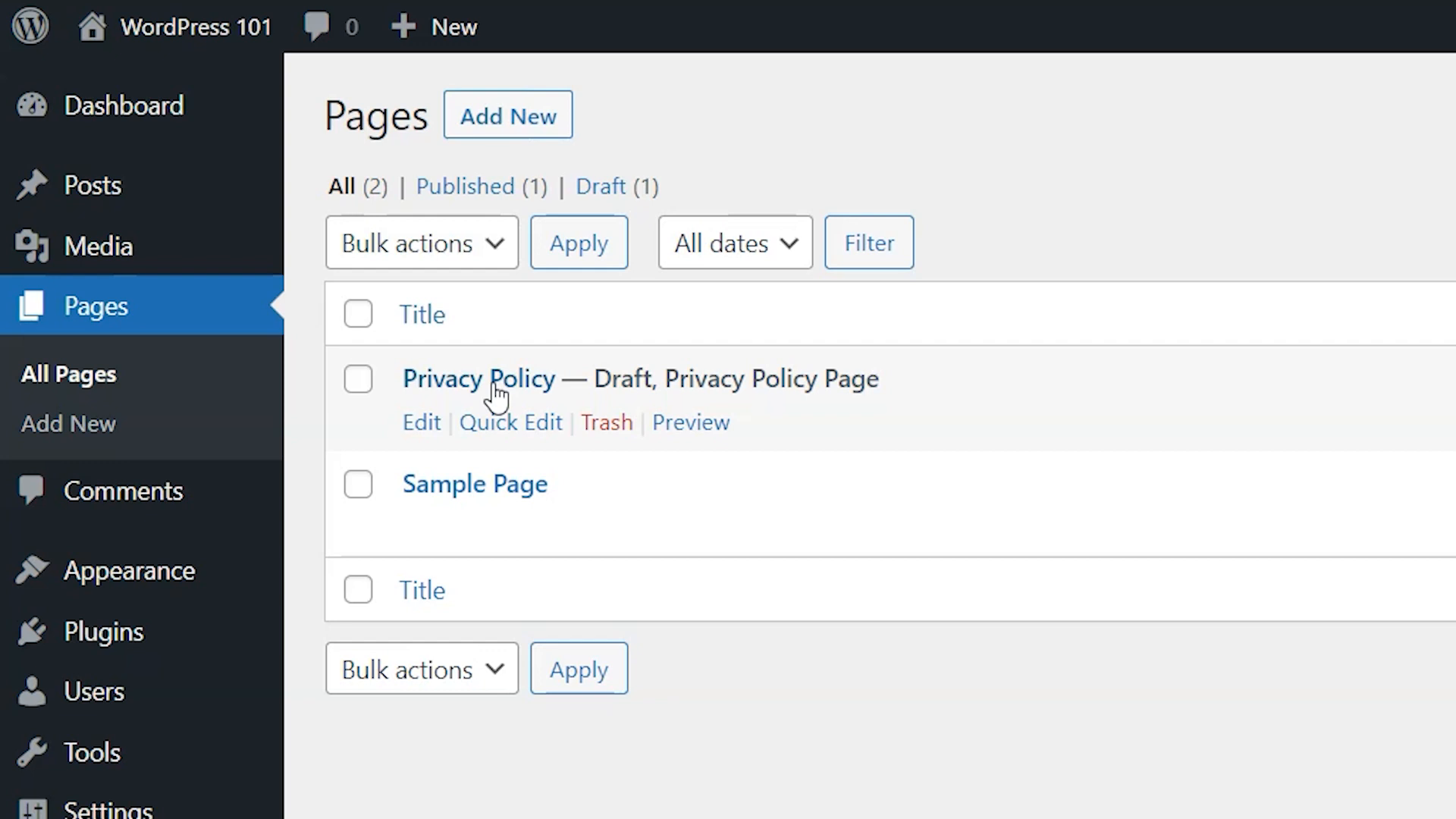
click(482, 489)
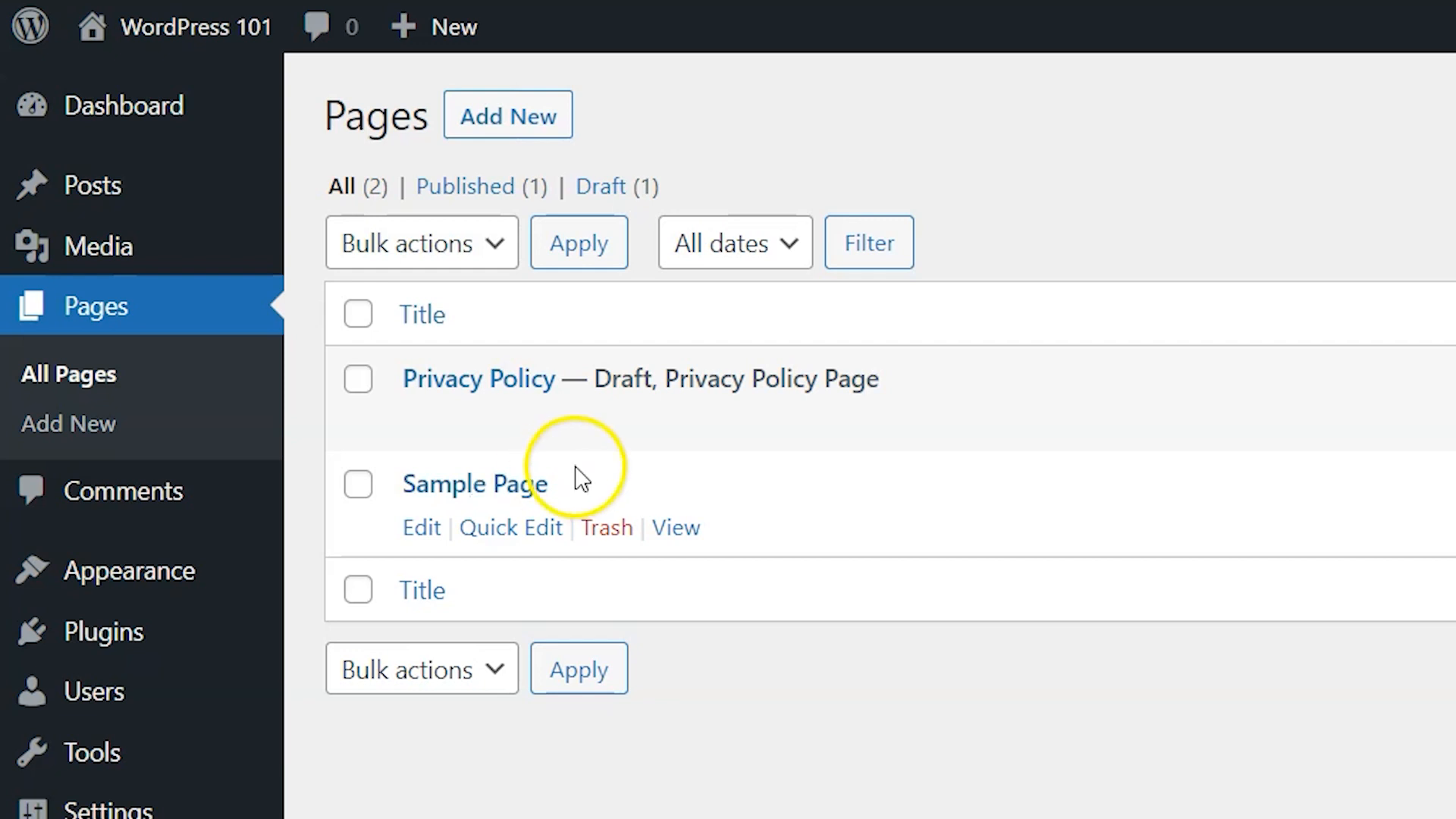
mouse_move(625, 434)
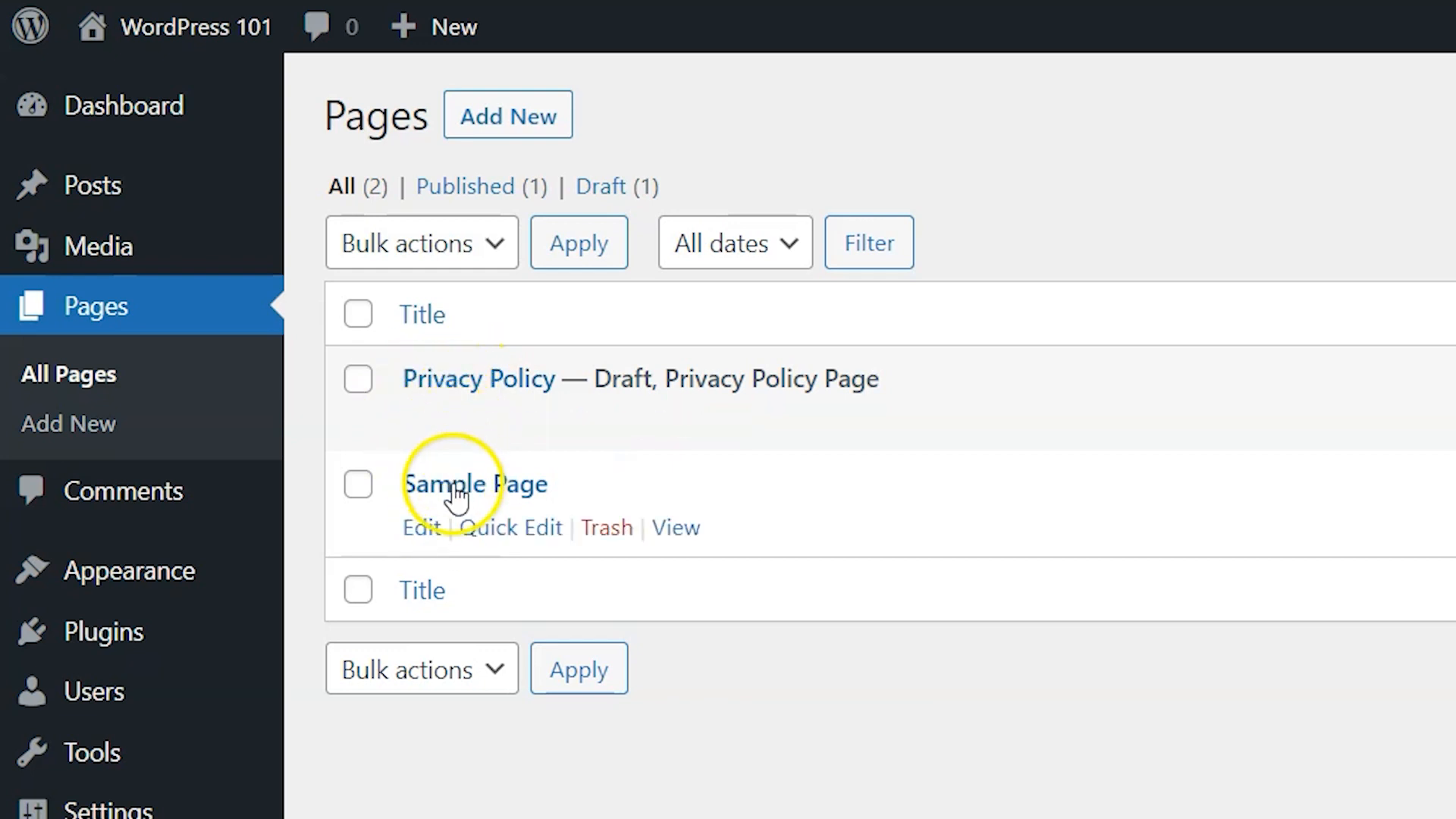
Step: Select both the Privacy Policy and Sample Page pages and move them to the bin with a bulk action
click(360, 382)
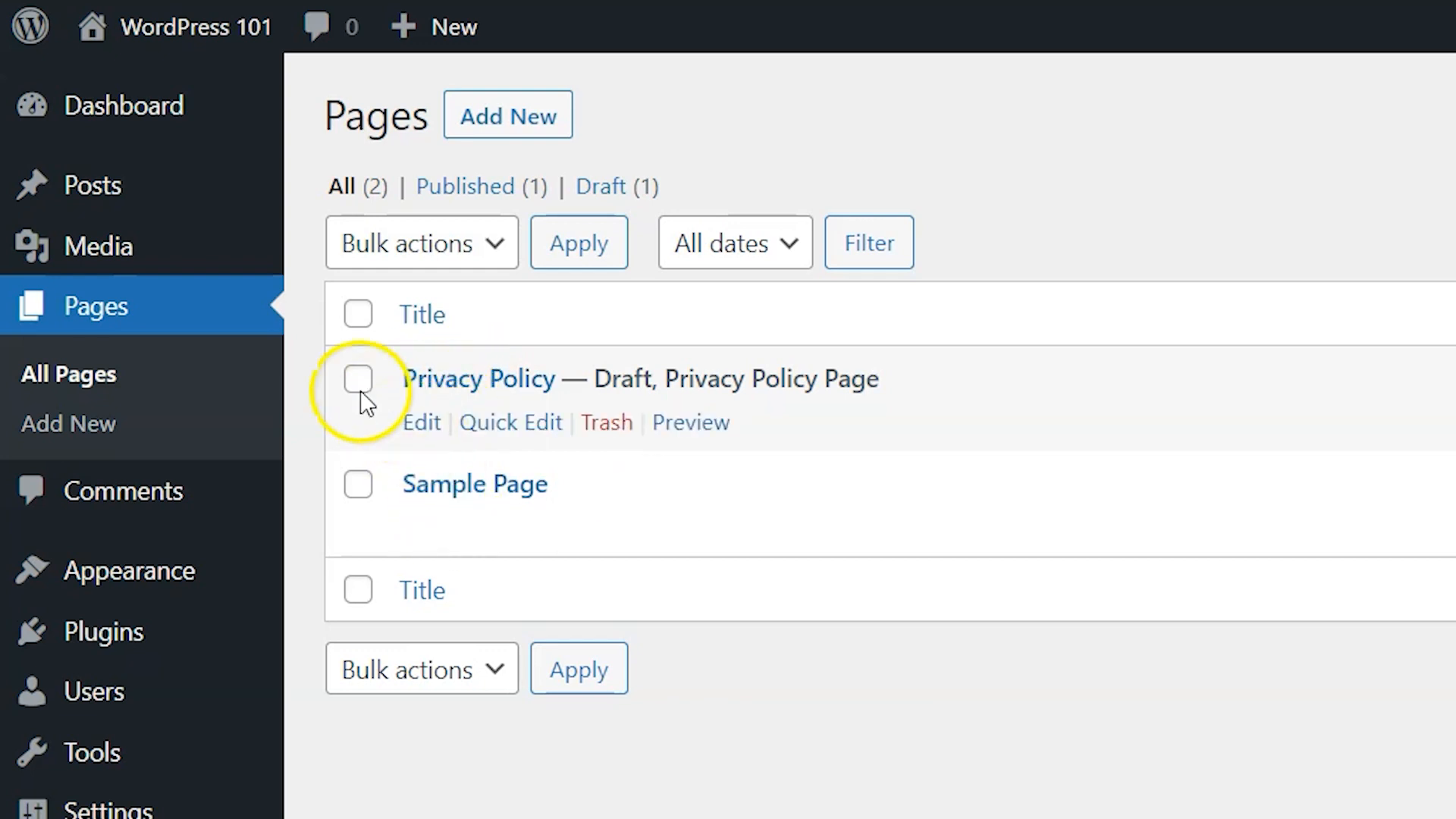
click(360, 481)
click(360, 383)
click(358, 317)
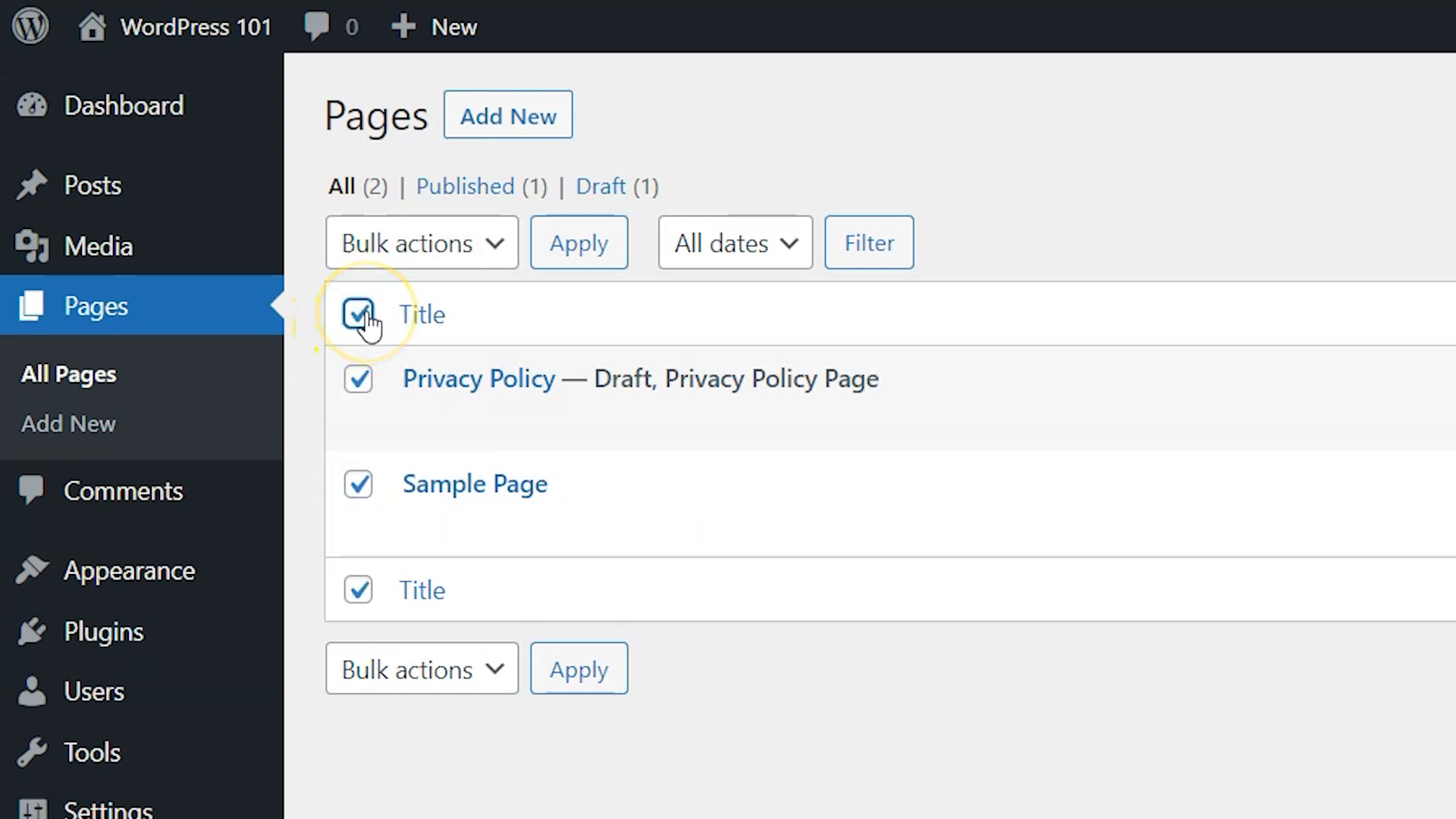
click(358, 484)
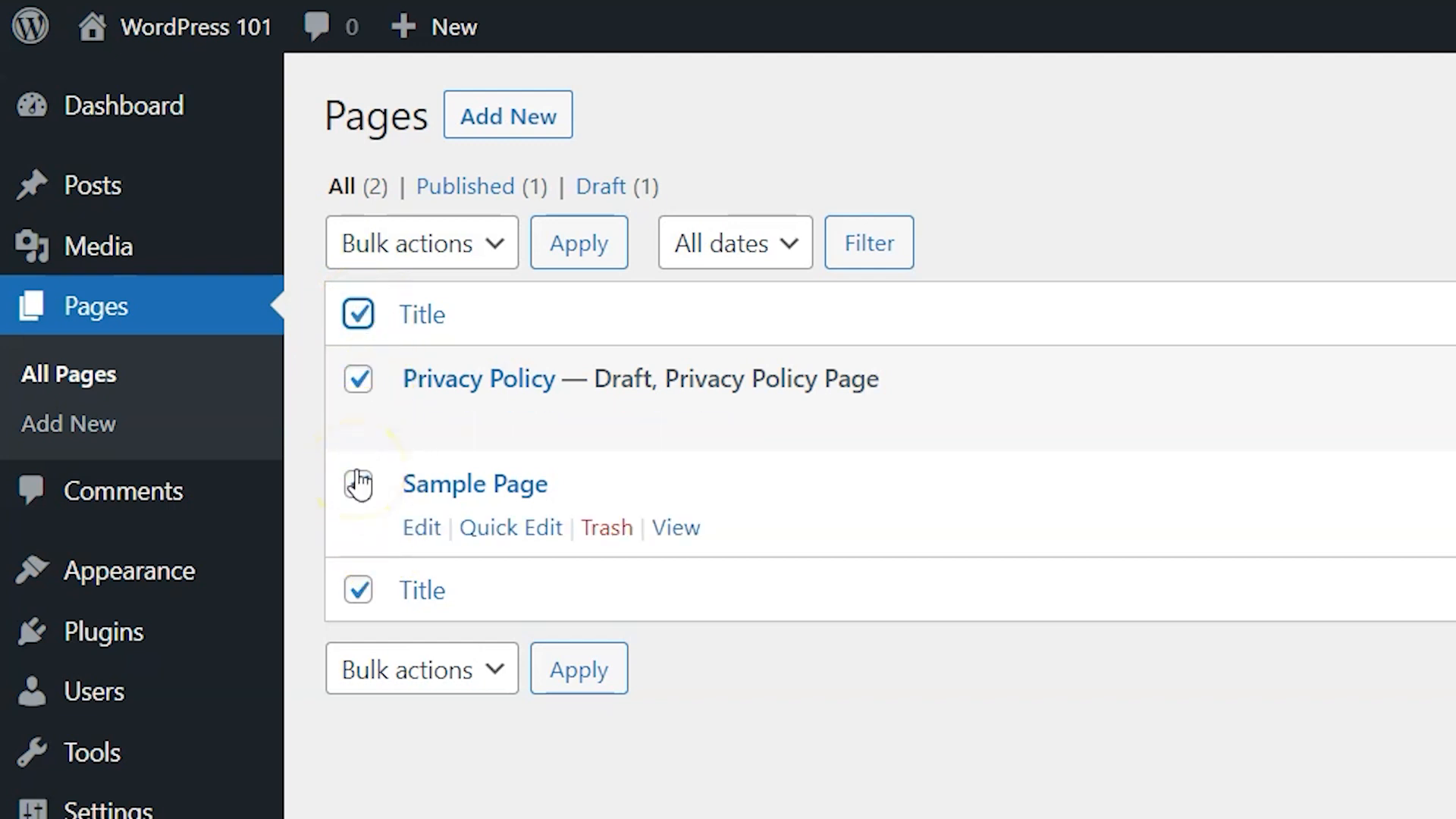
click(358, 484)
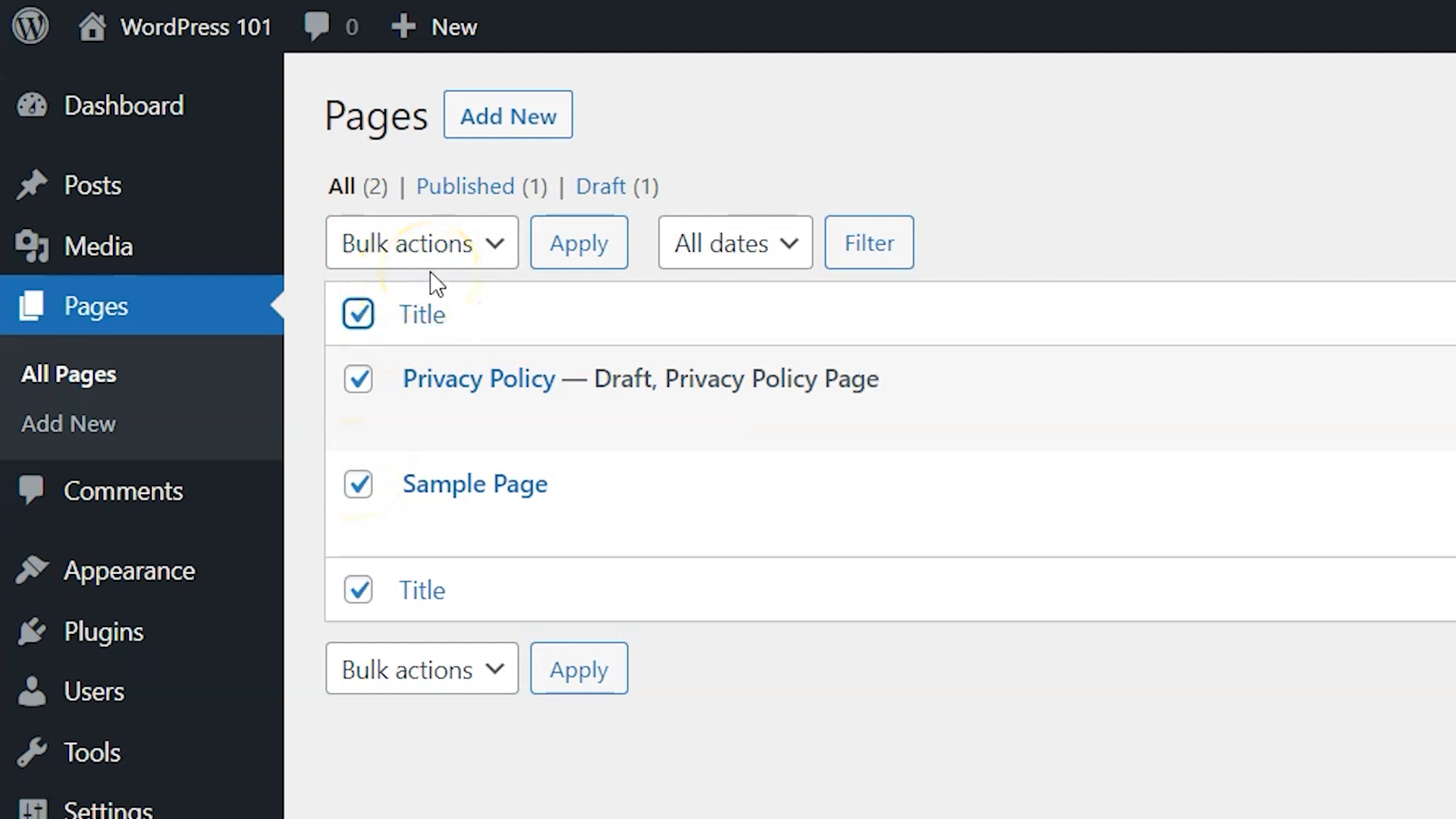
click(495, 262)
click(497, 387)
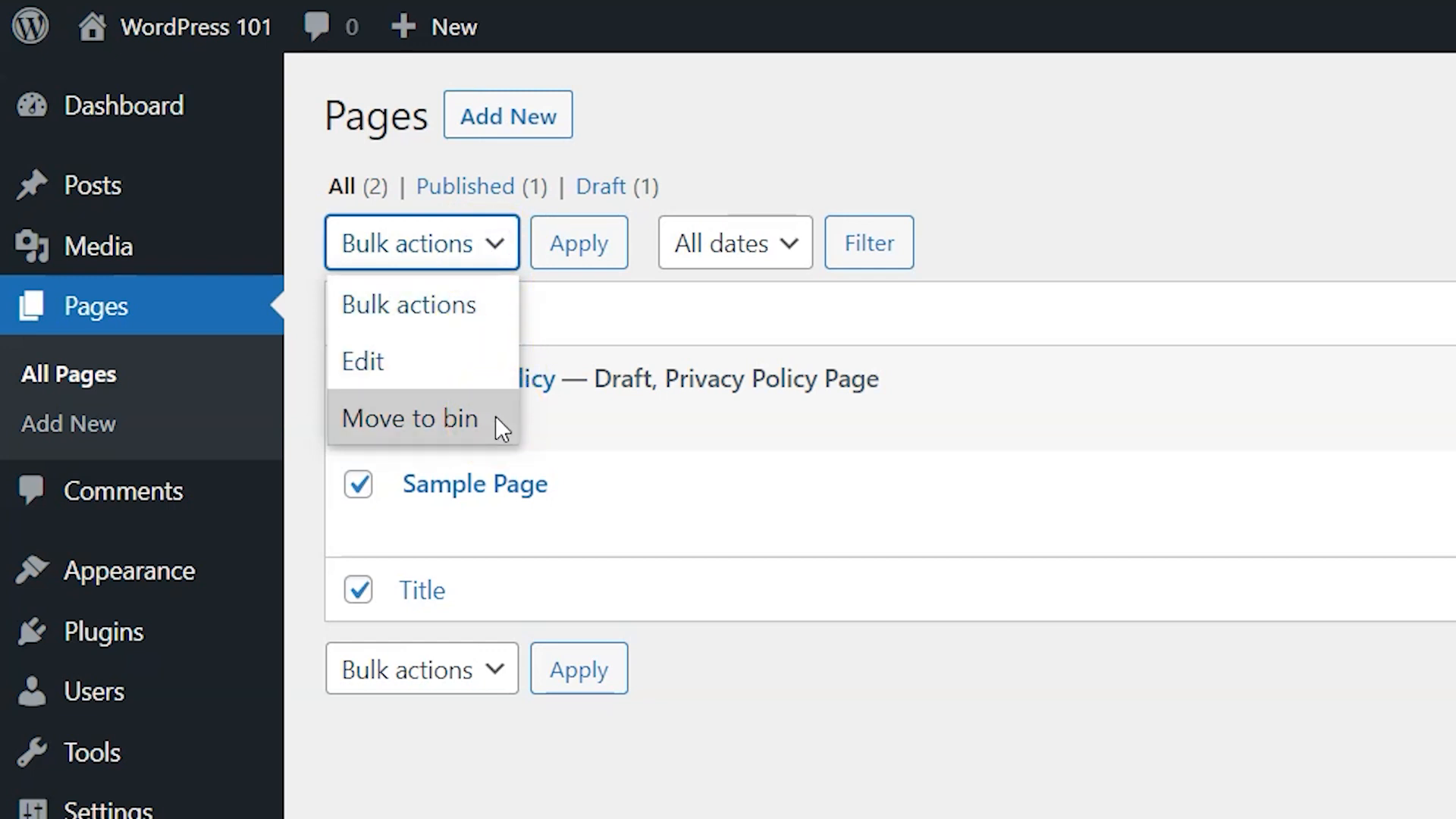
click(497, 419)
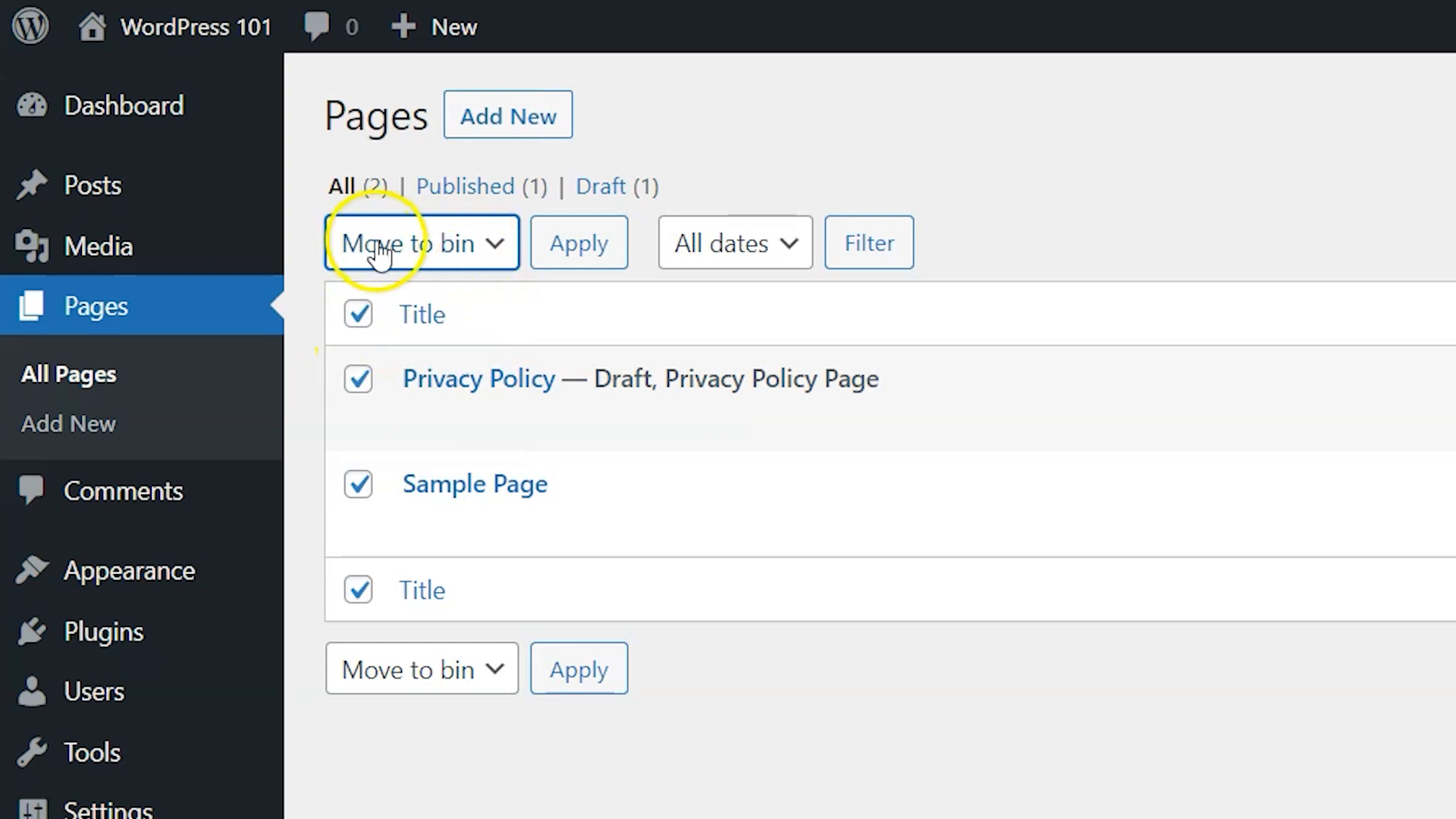
click(580, 245)
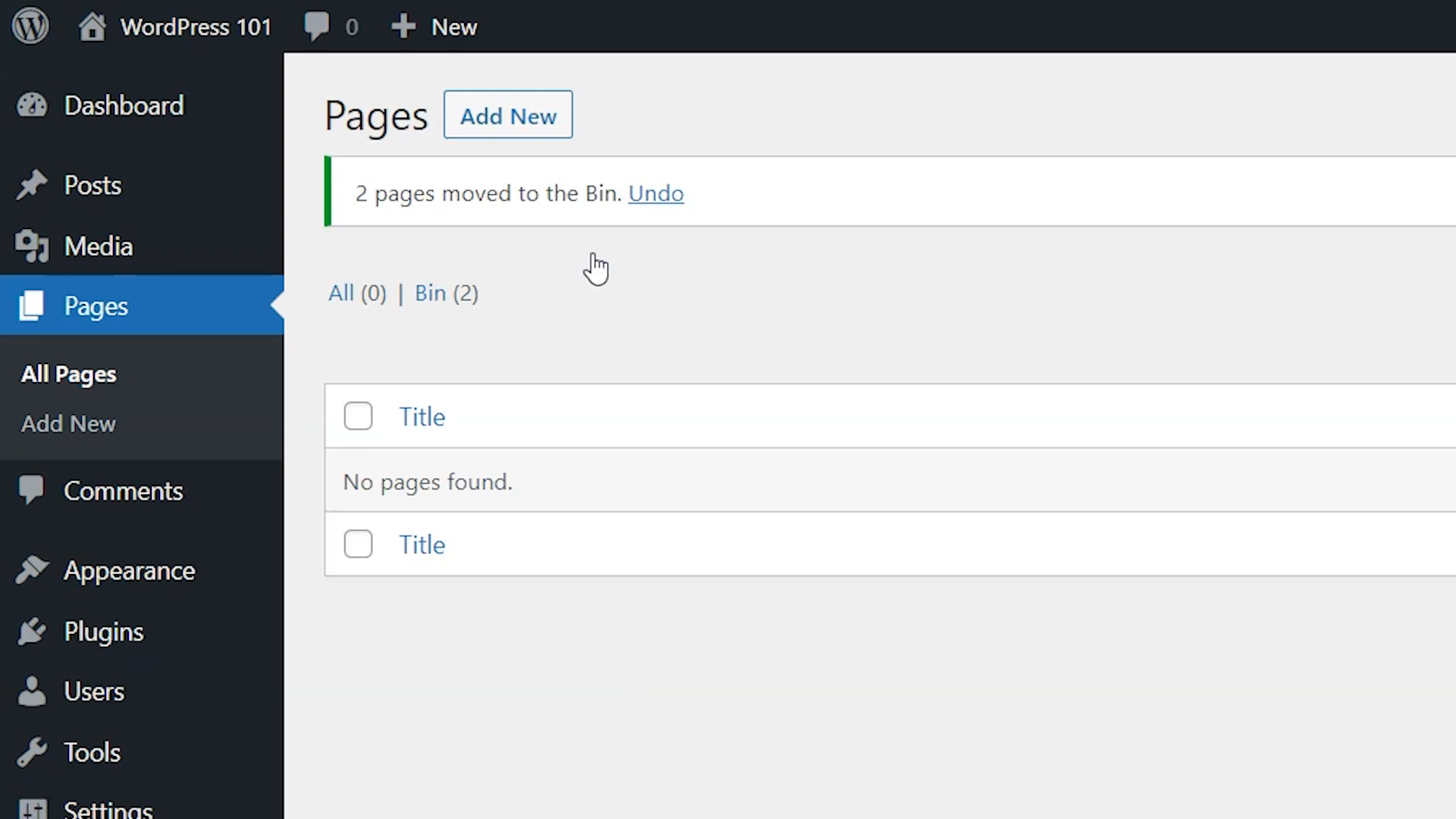
Step: Open the pages bin and empty it to permanently delete both pages
click(440, 305)
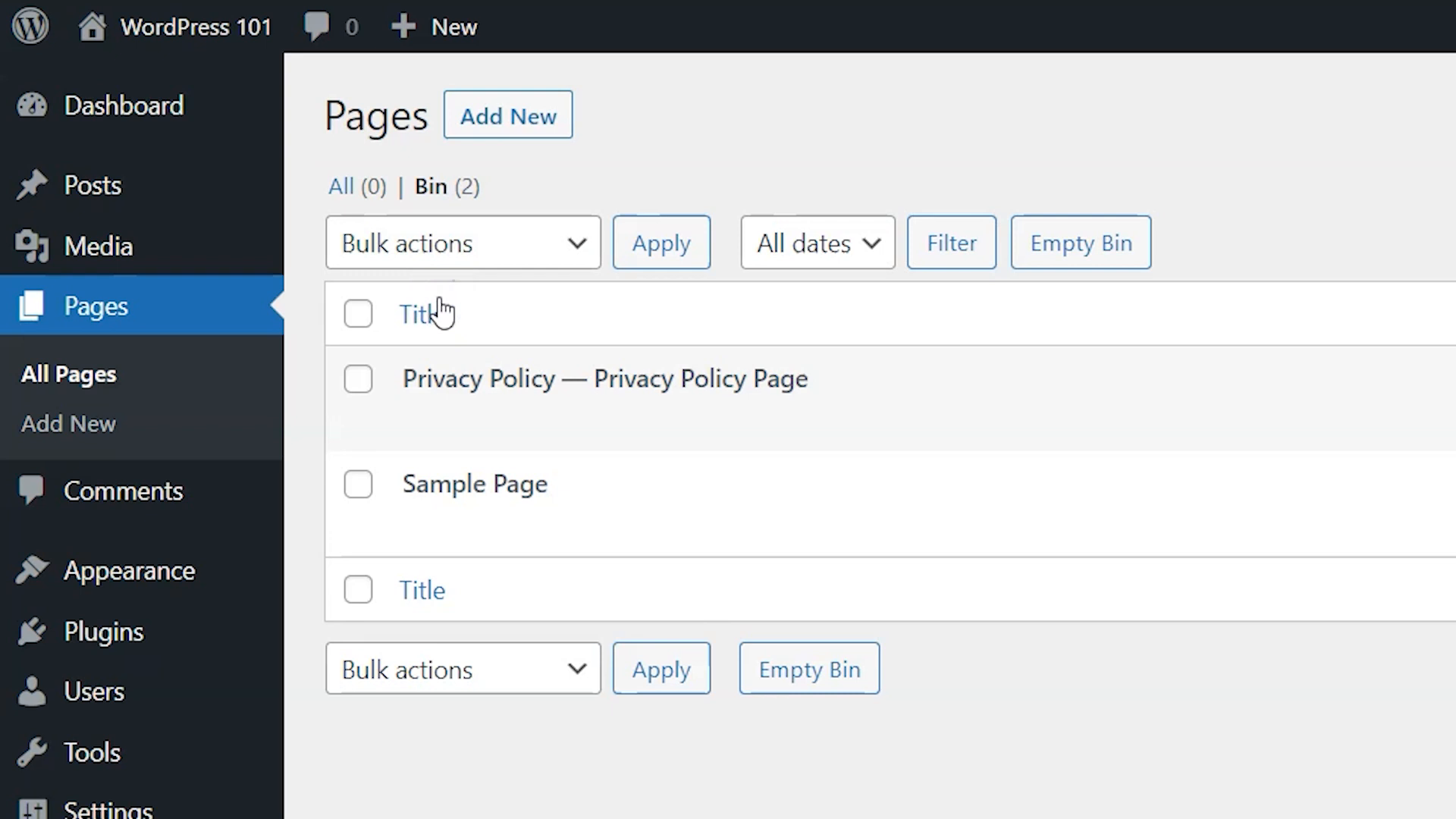
mouse_move(417, 357)
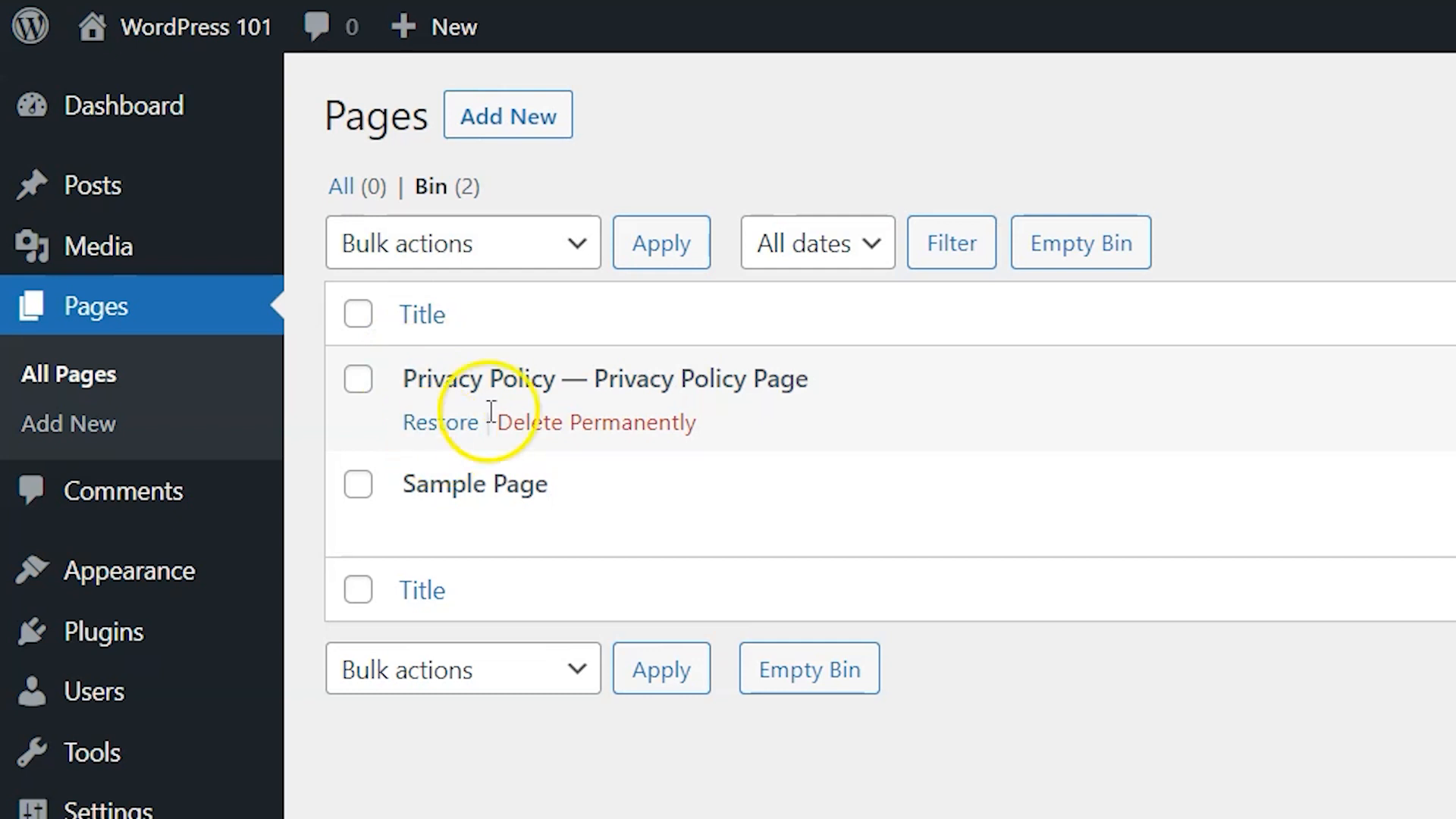
click(1137, 262)
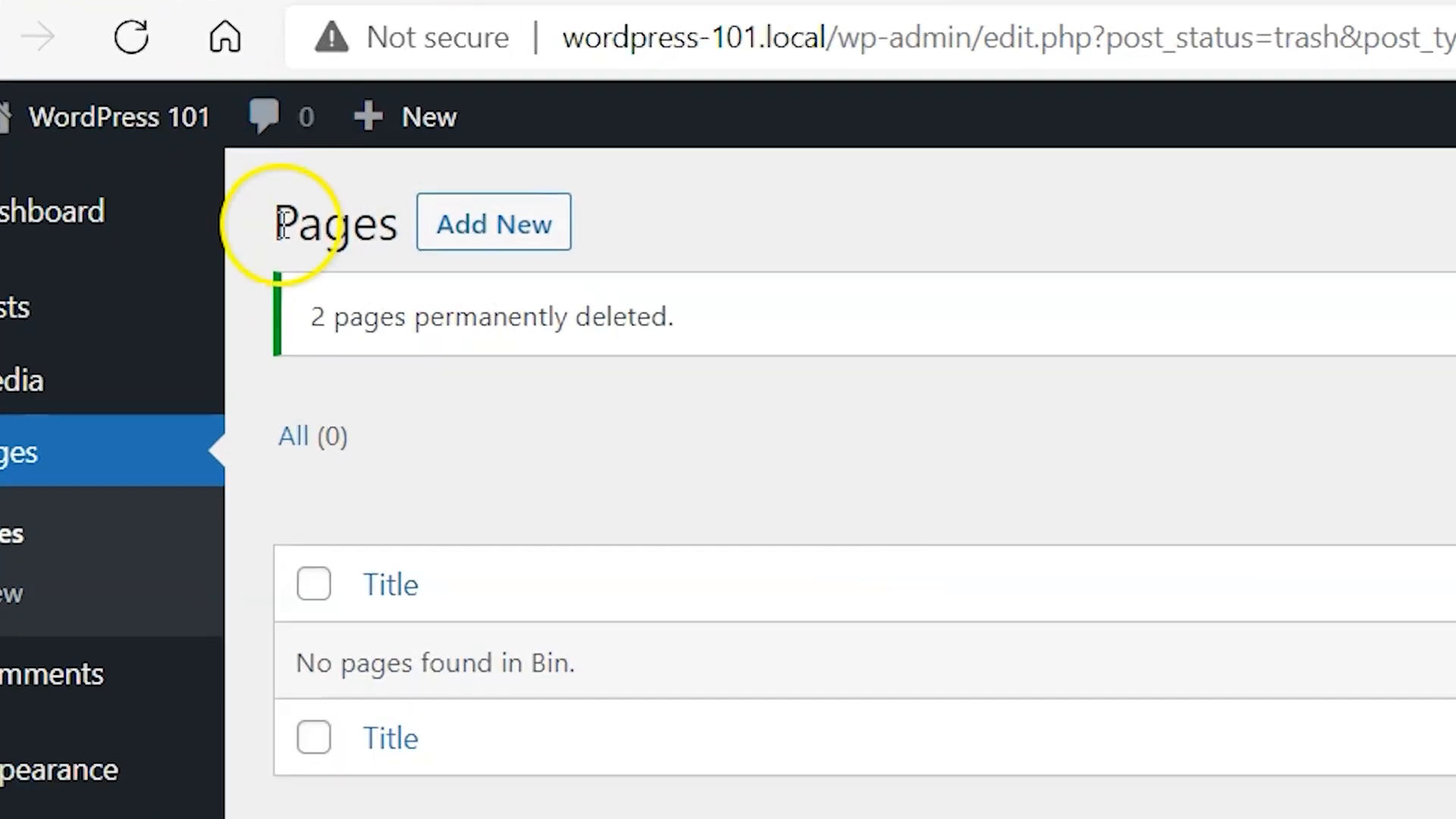
Step: Start a new page and close the block editor welcome guide
click(533, 258)
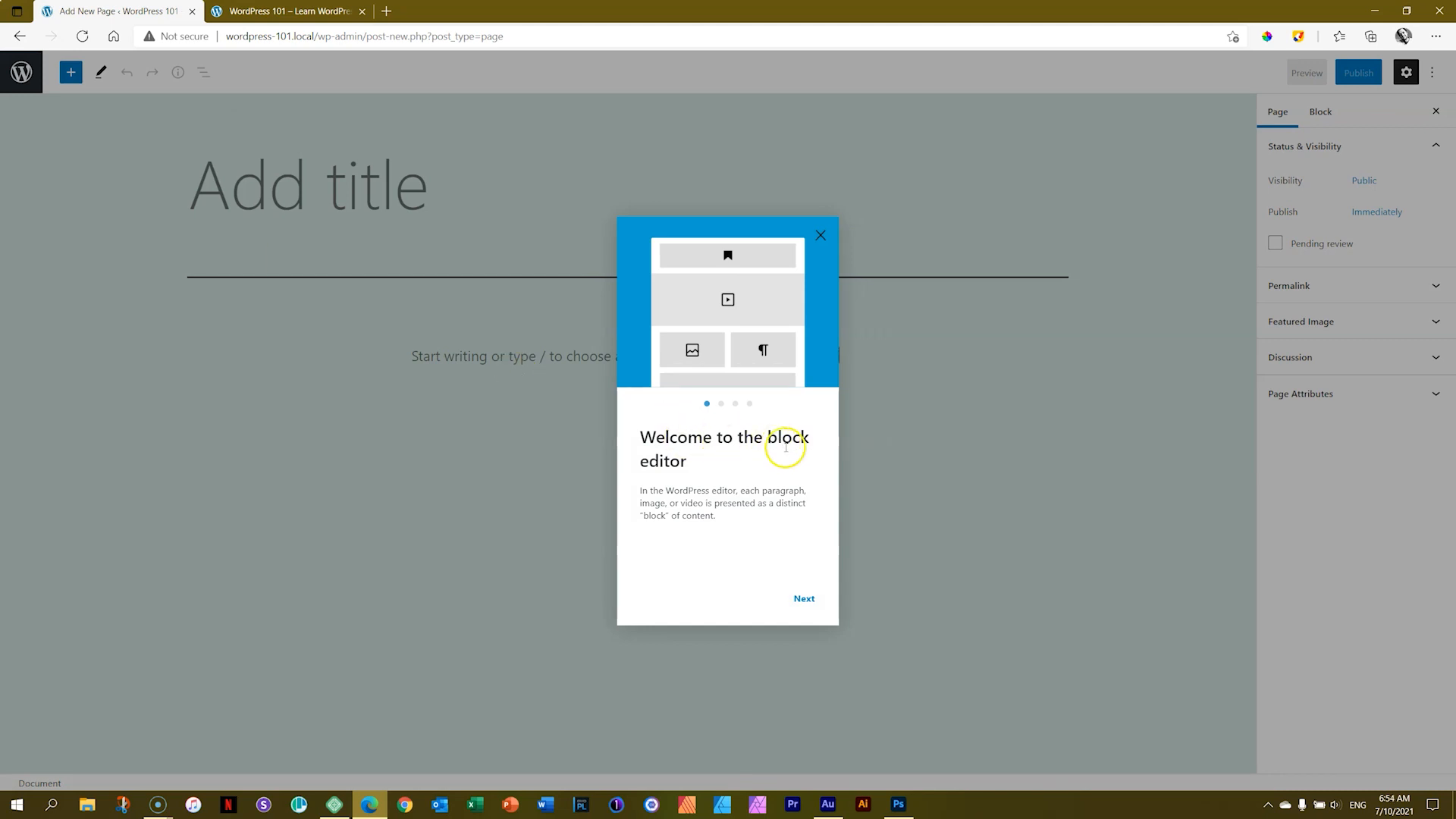
click(804, 599)
click(804, 599)
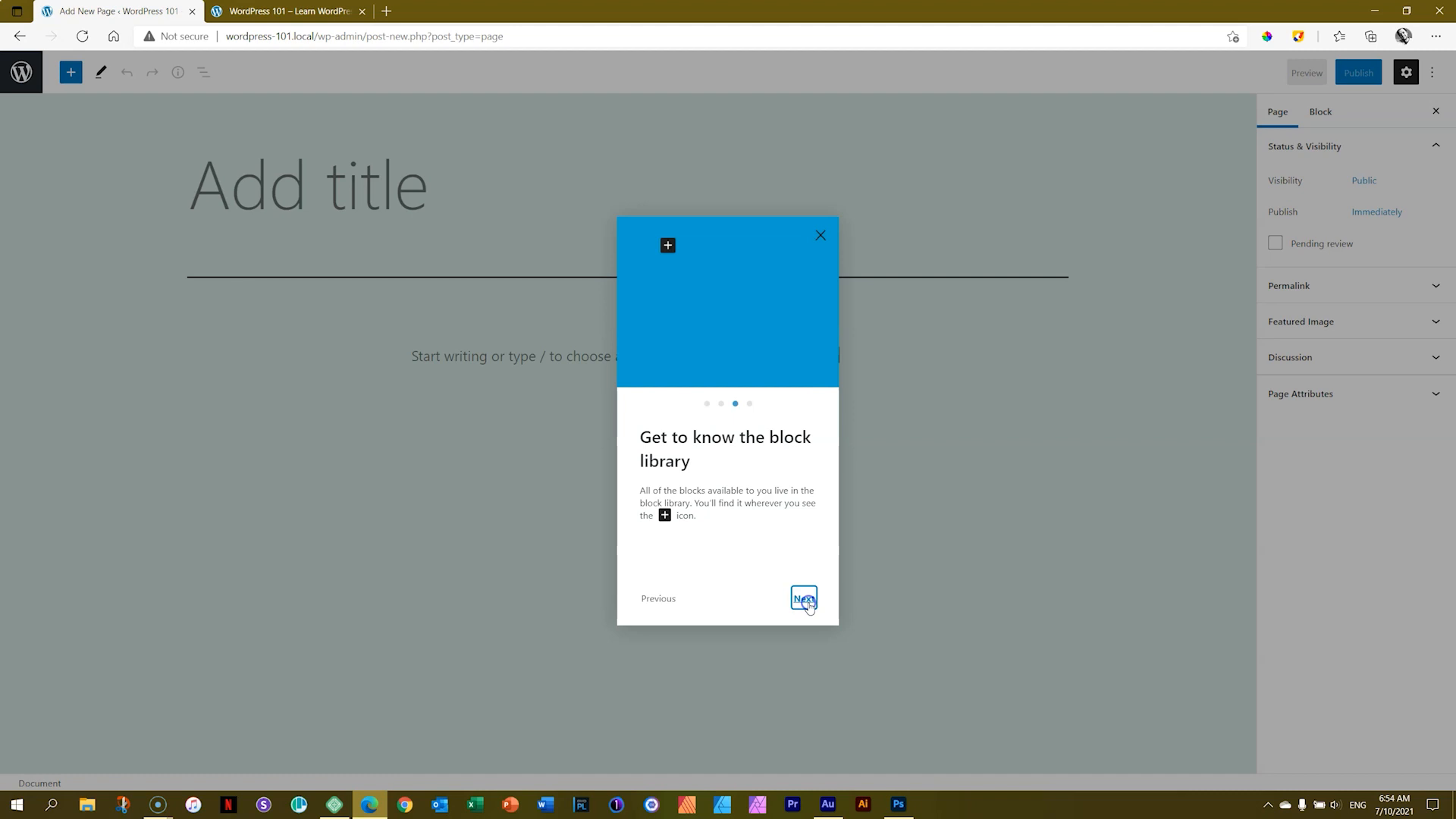
click(807, 601)
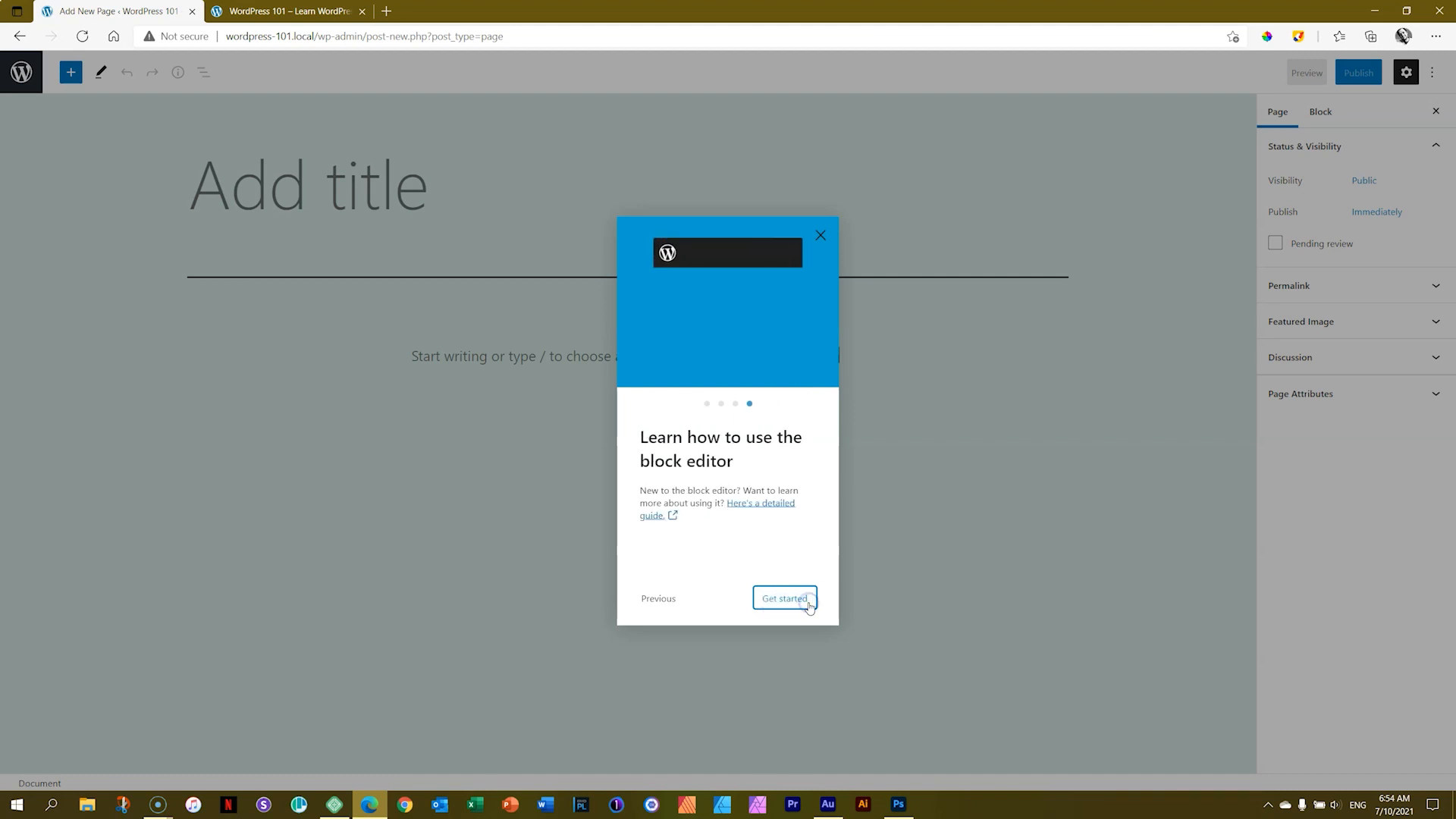
click(818, 236)
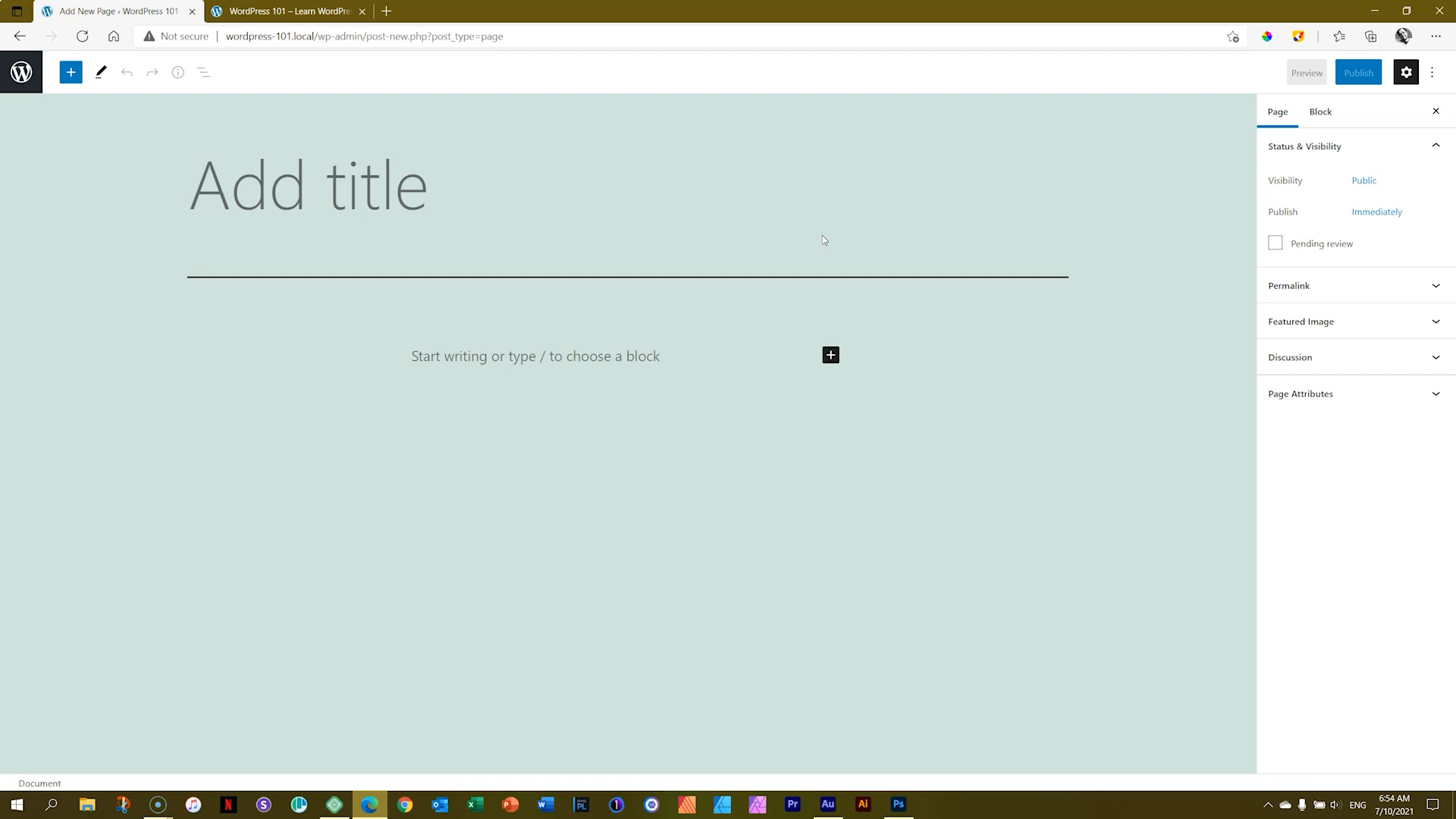
Step: Title the new page Home and publish it
click(297, 207)
text(Home)
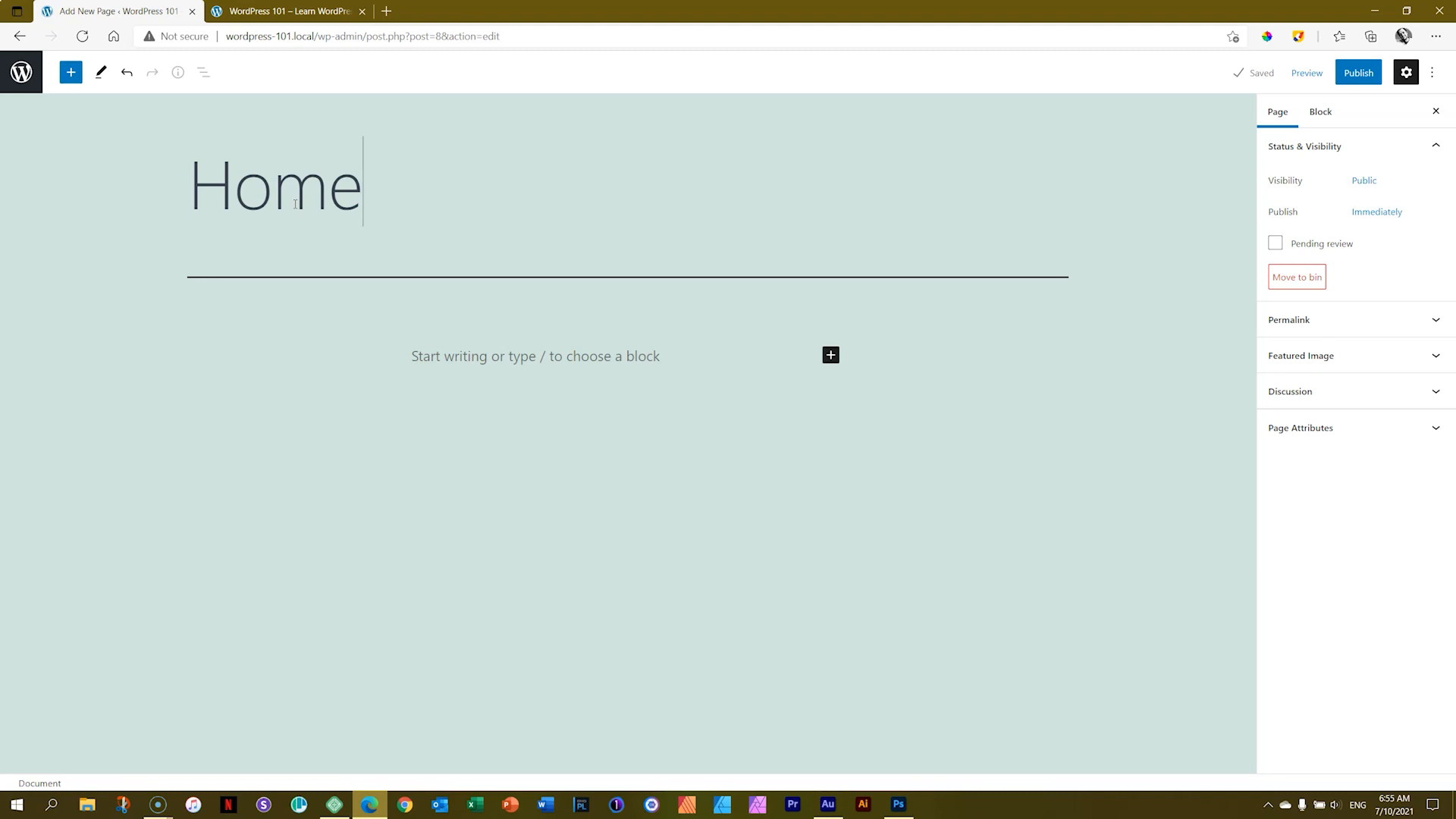
click(1354, 82)
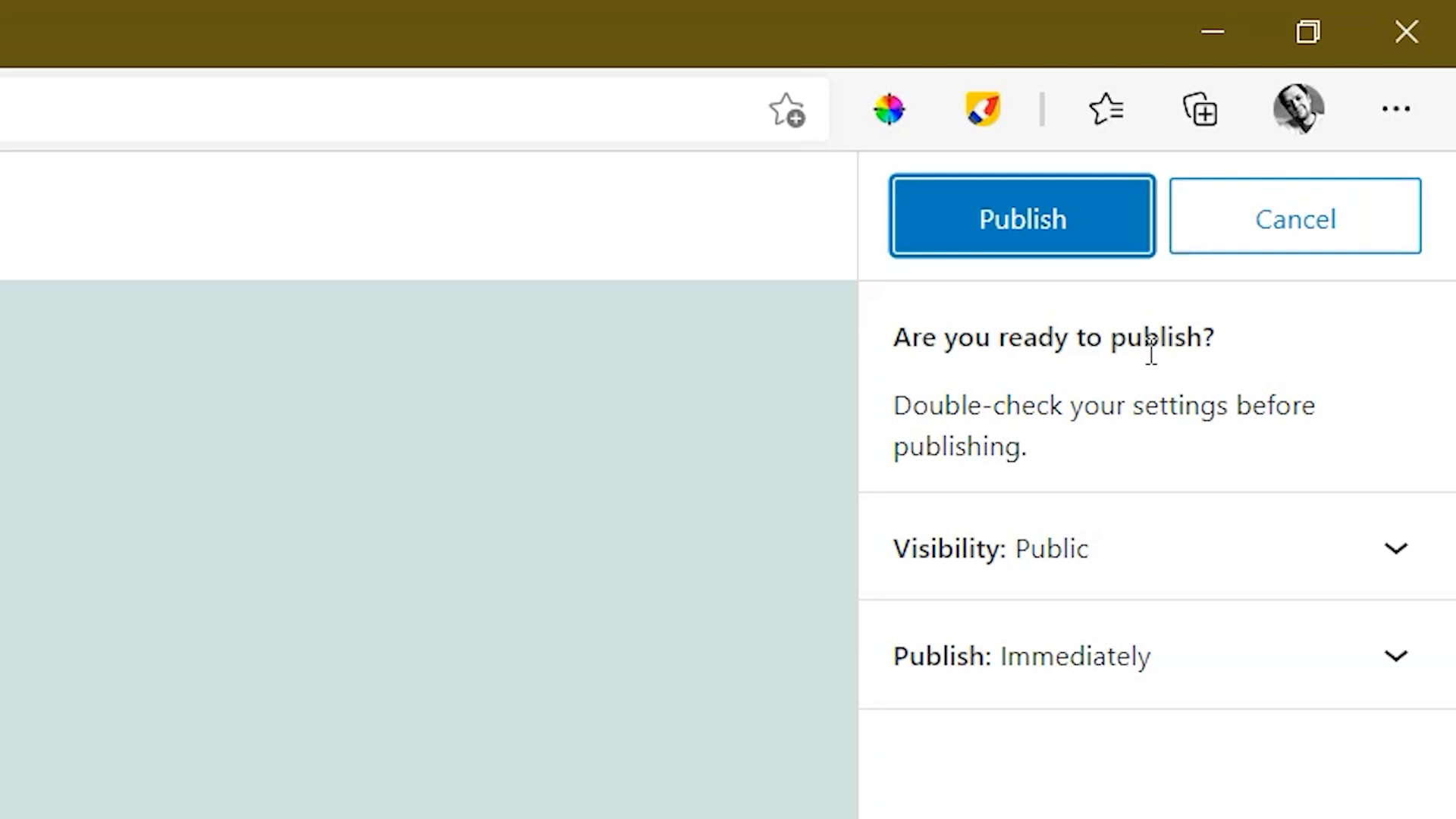
click(1033, 228)
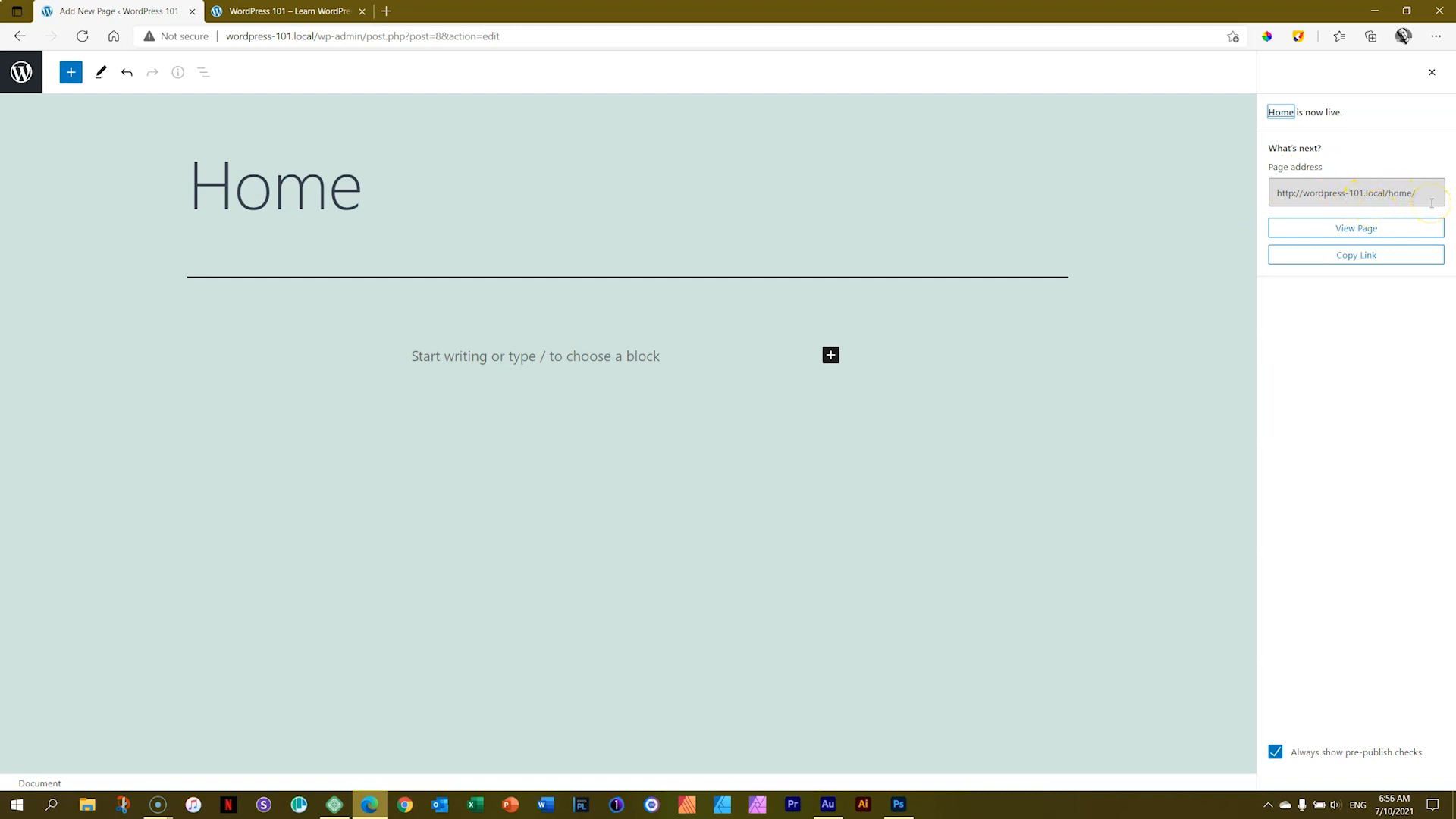
Step: Copy the published Home page's link and open a new InPrivate browser window
click(1359, 257)
click(1362, 258)
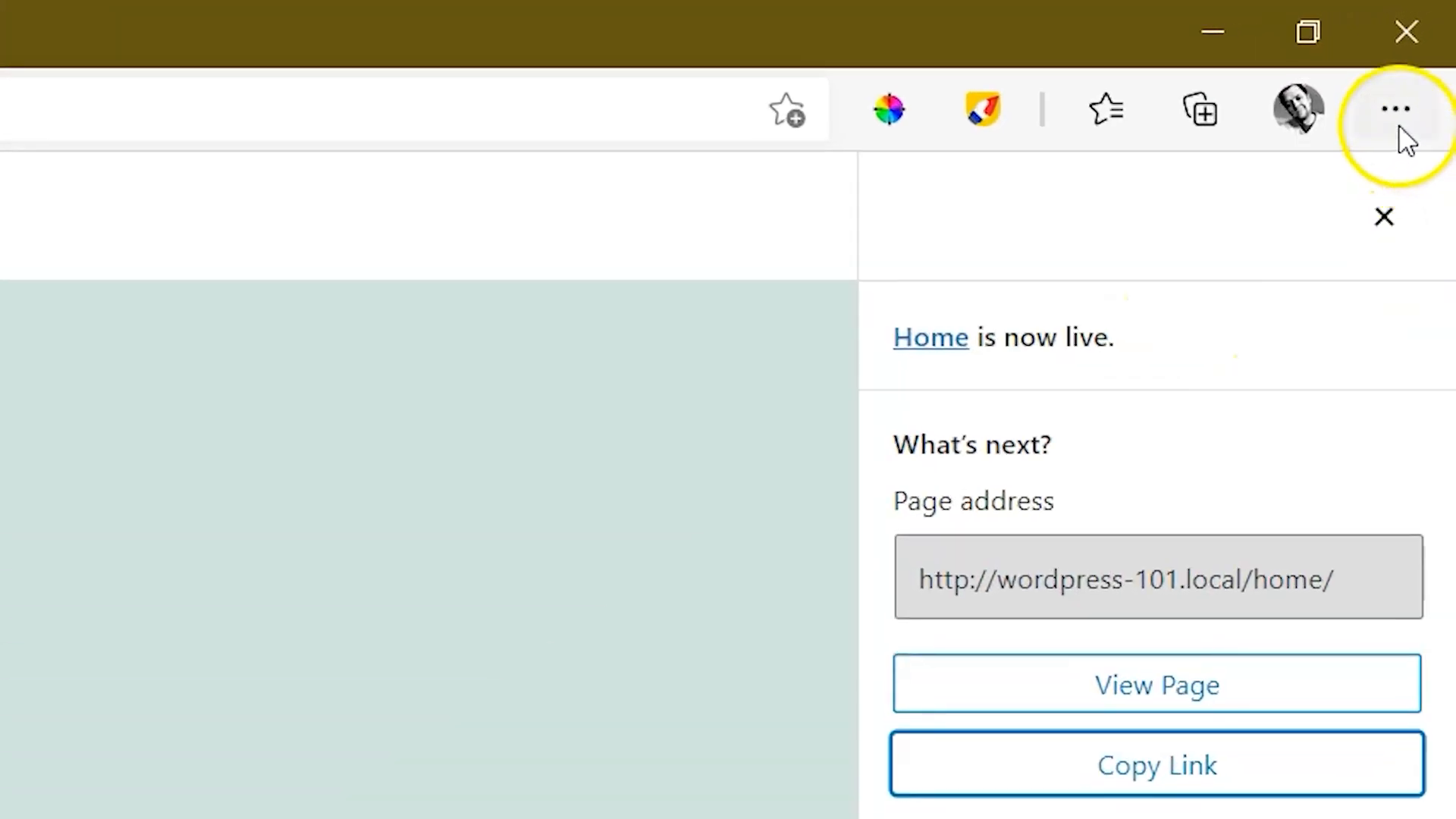
click(1397, 116)
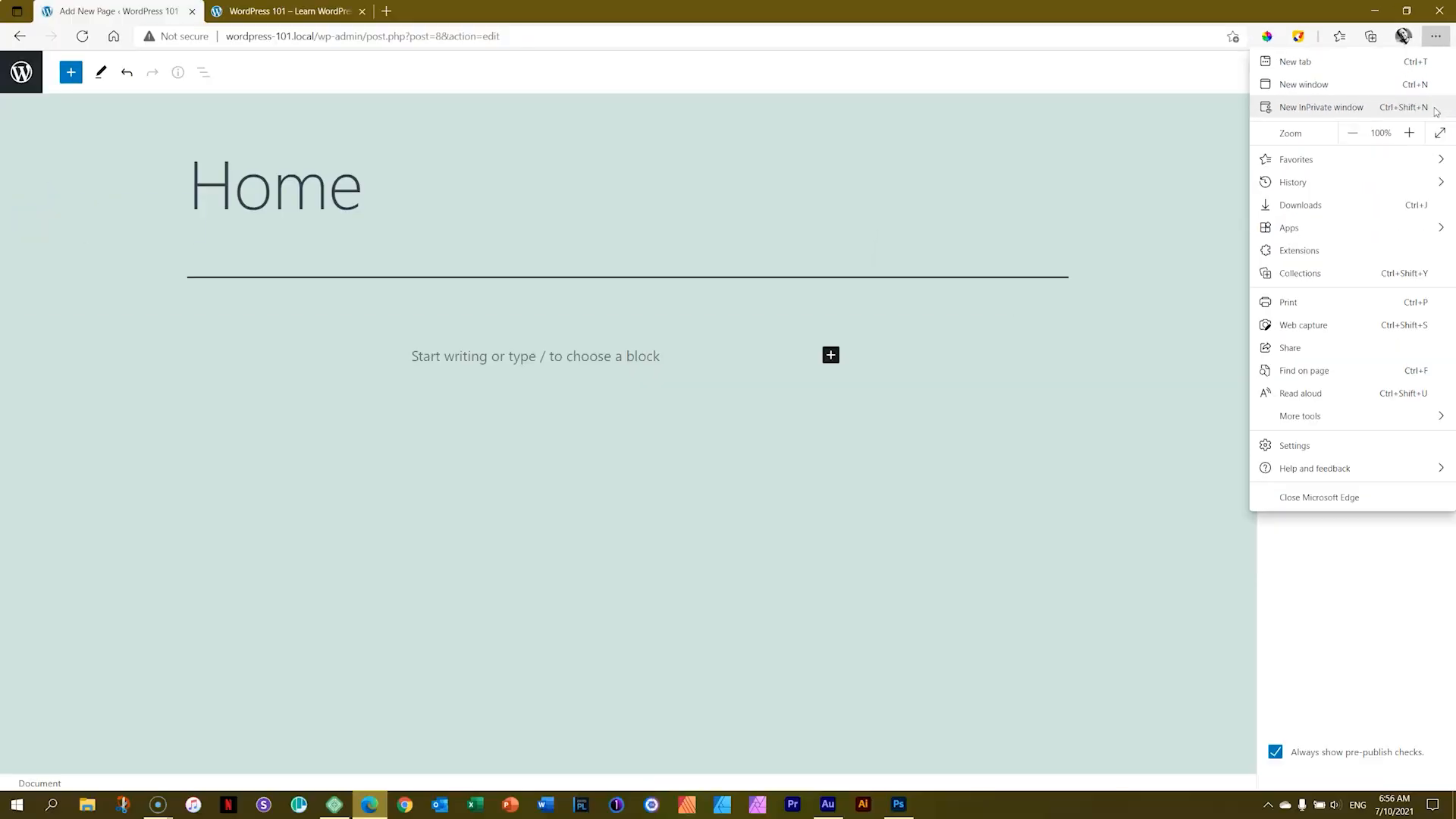
click(1436, 112)
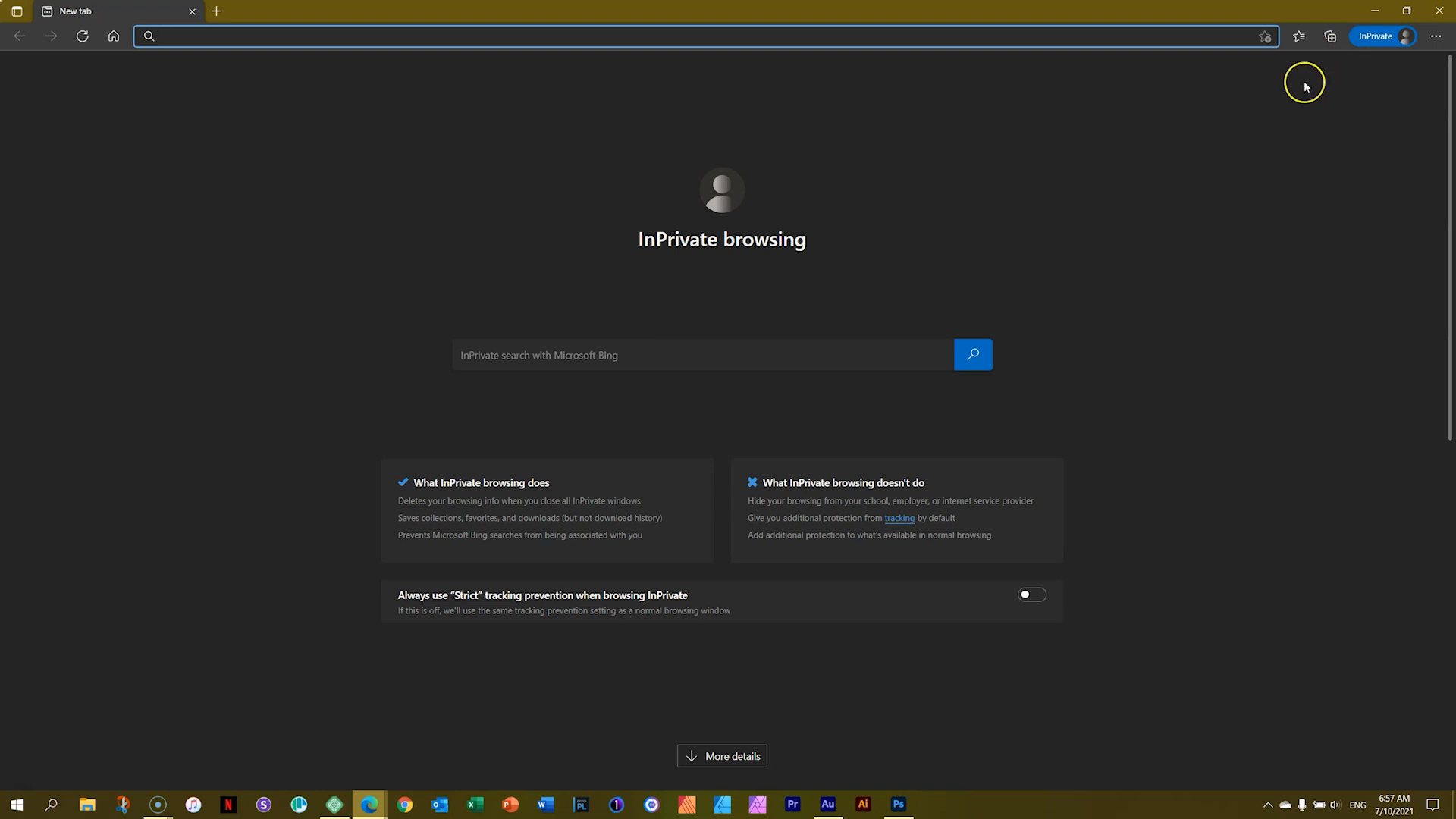
Step: Return to the editor window and copy the Home page's link again
mouse_move(357, 792)
click(310, 747)
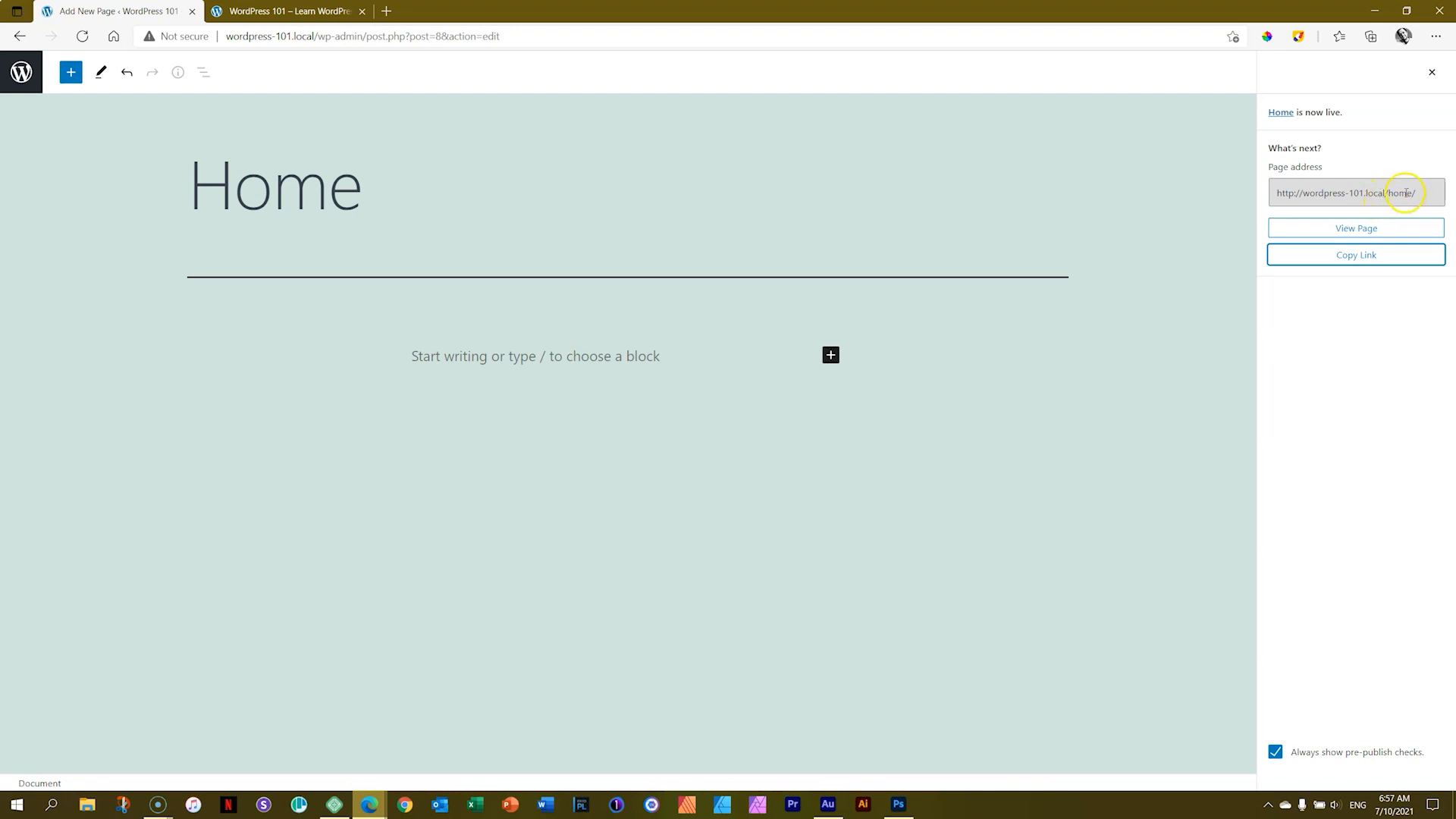
click(1357, 255)
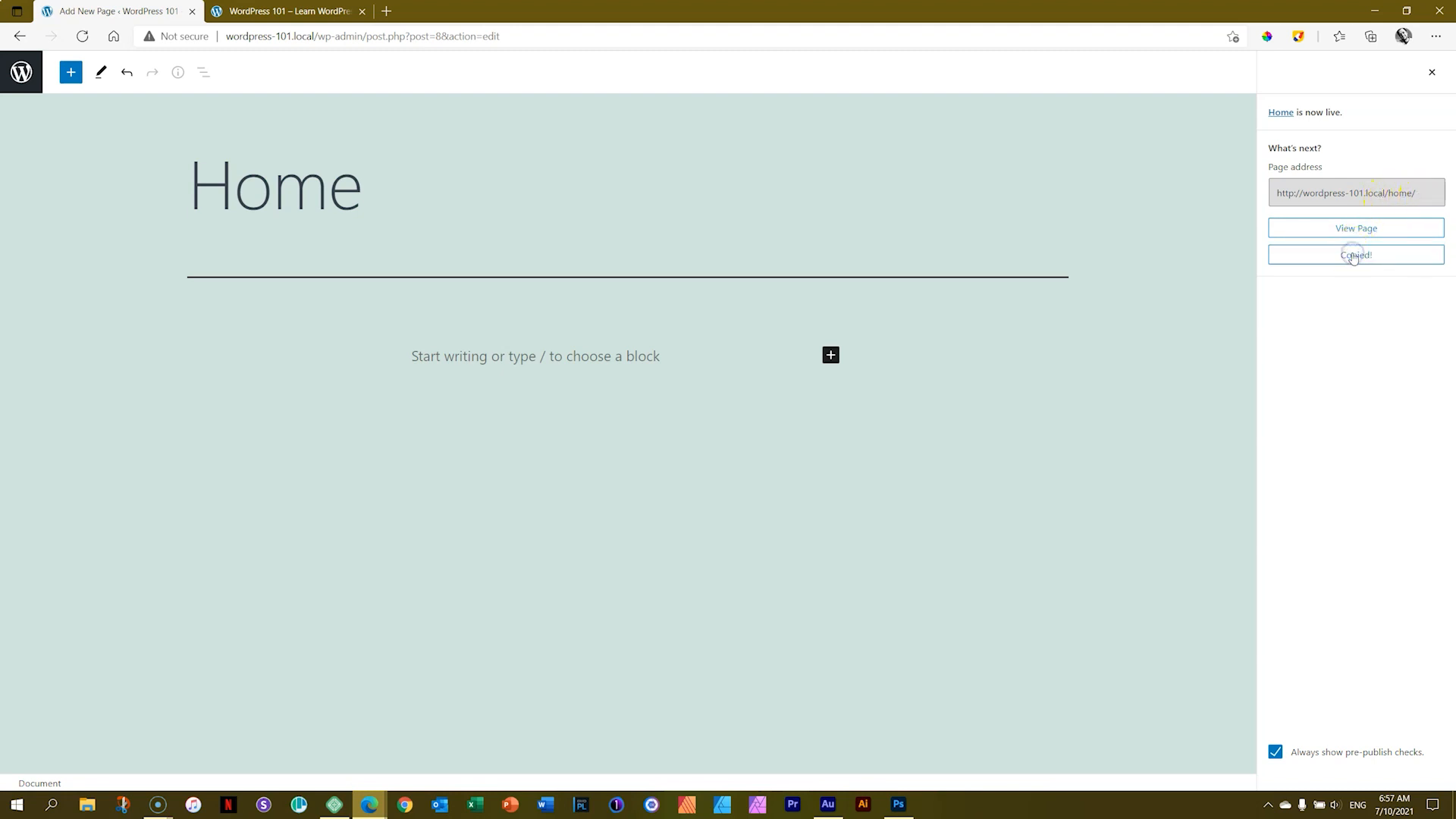
Step: Open a new tab and paste the copied Home page link to load it
click(387, 10)
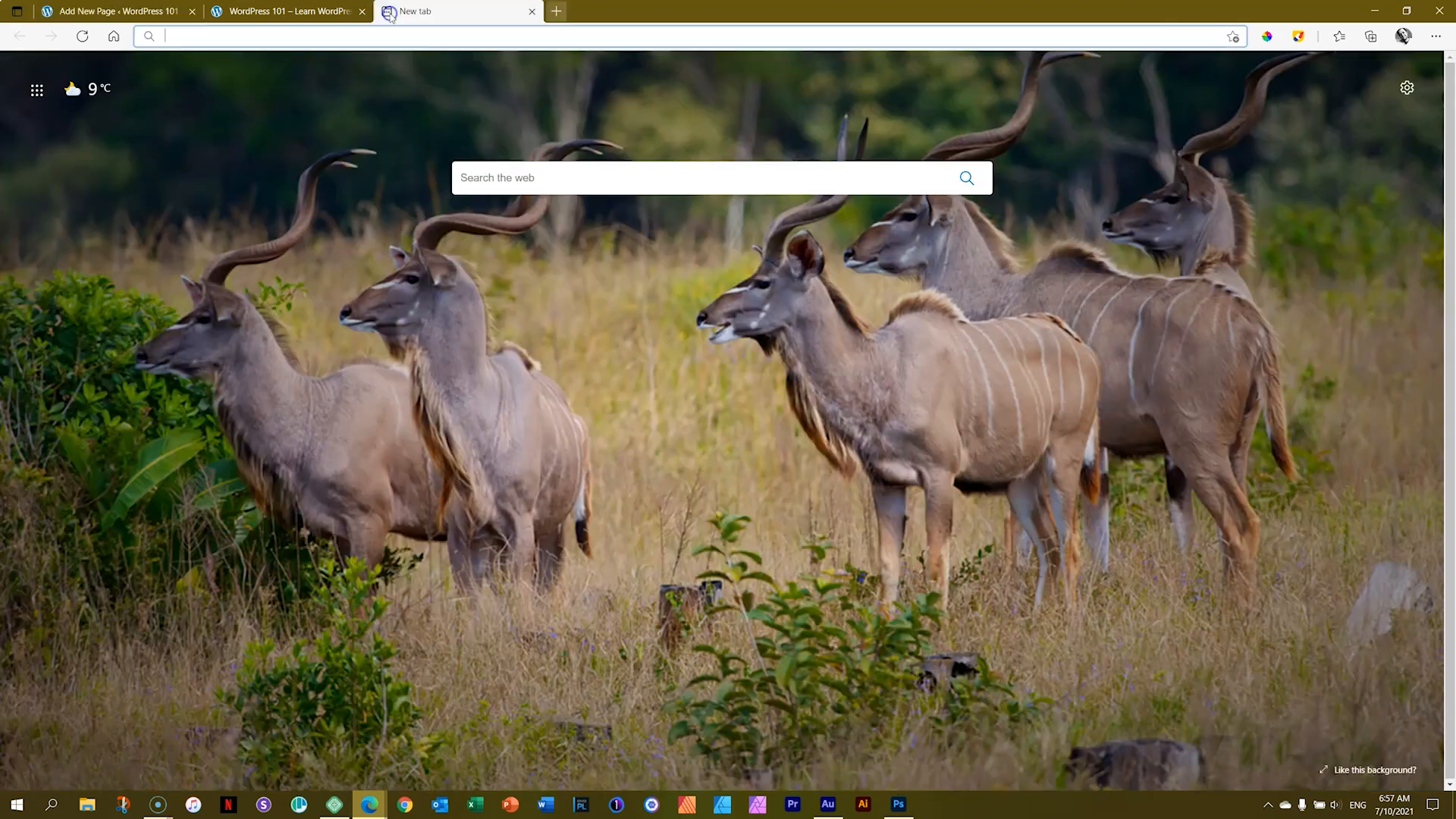
click(392, 36)
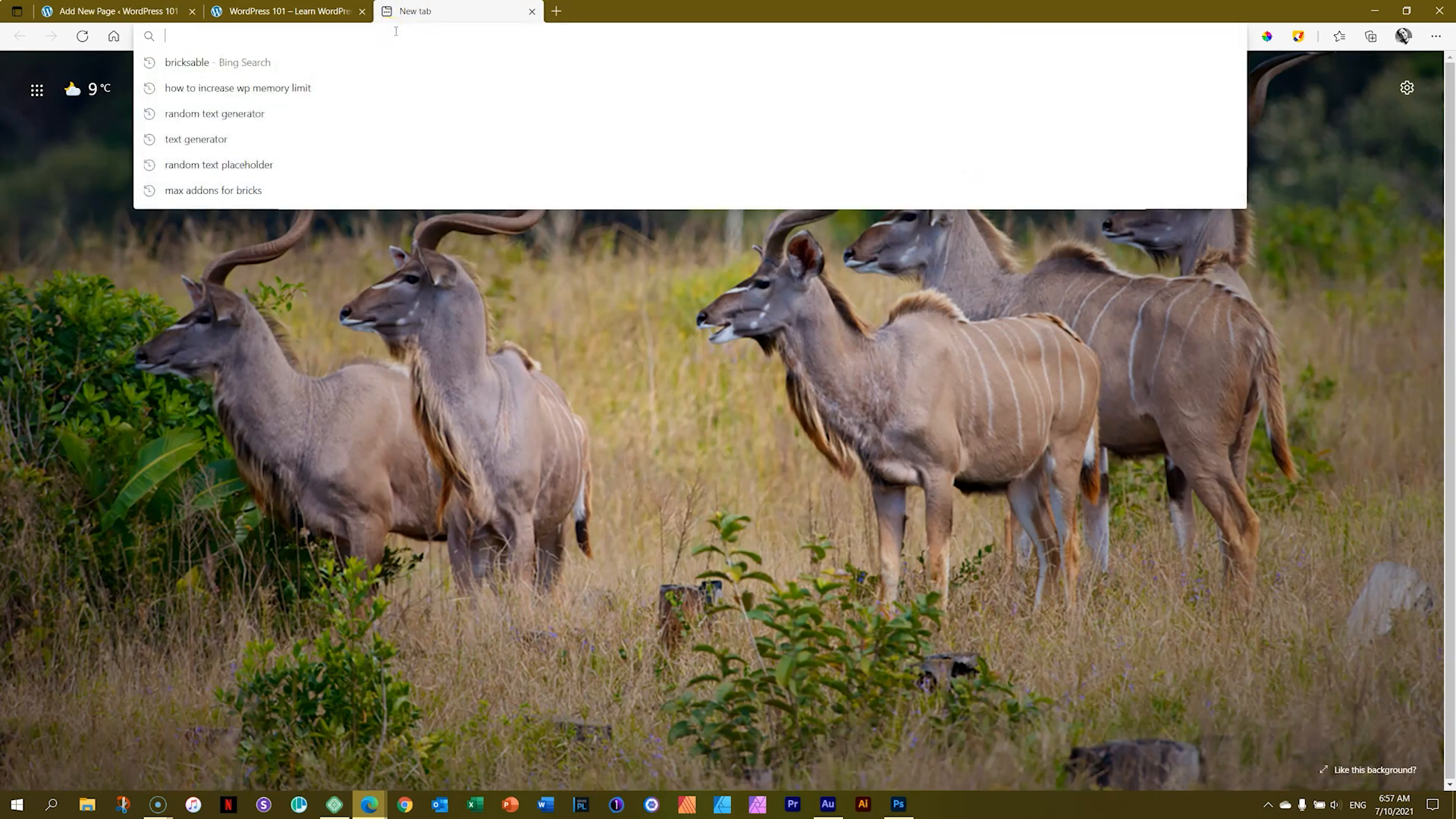
key(ctrl+v)
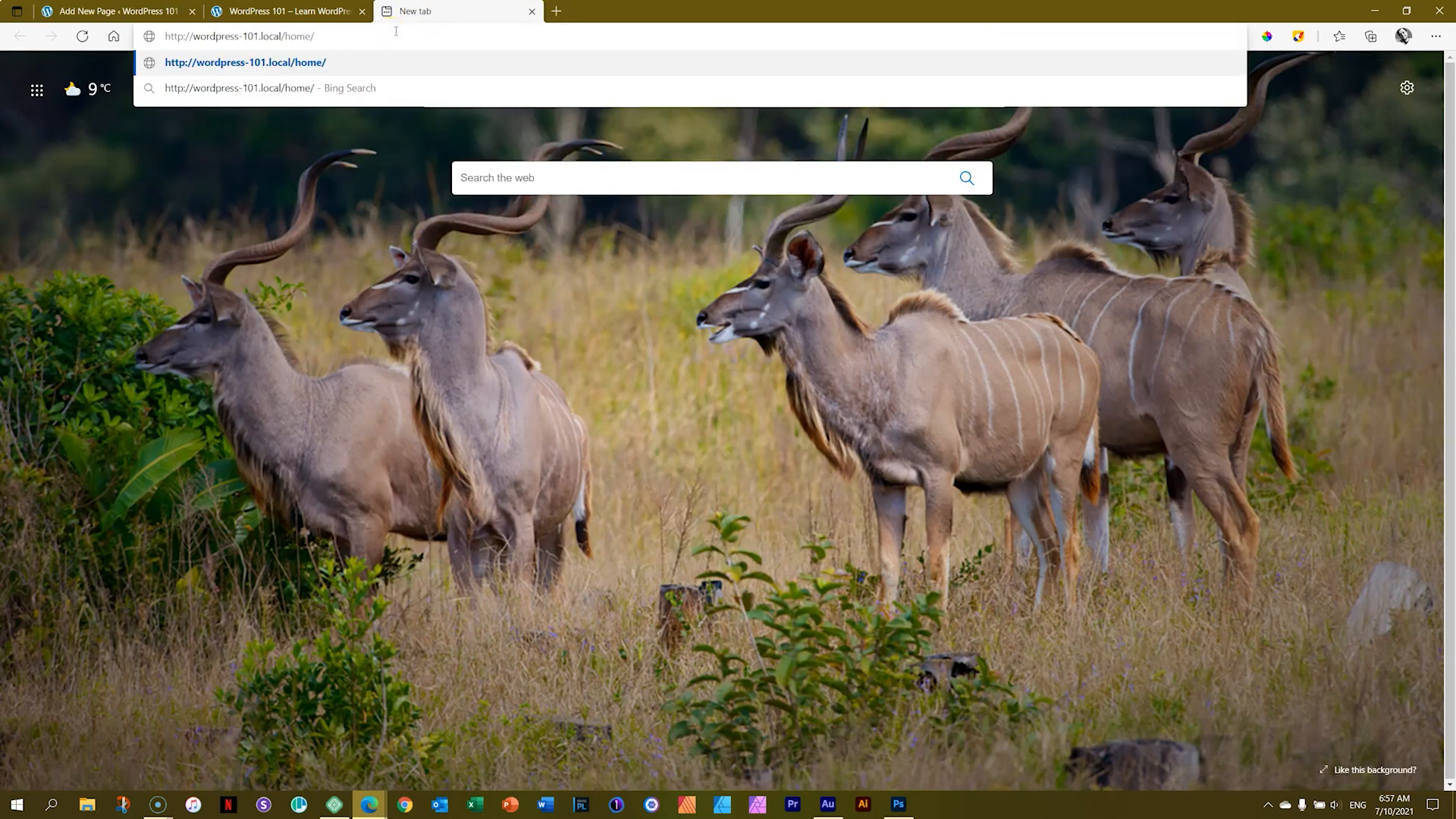
key(Return)
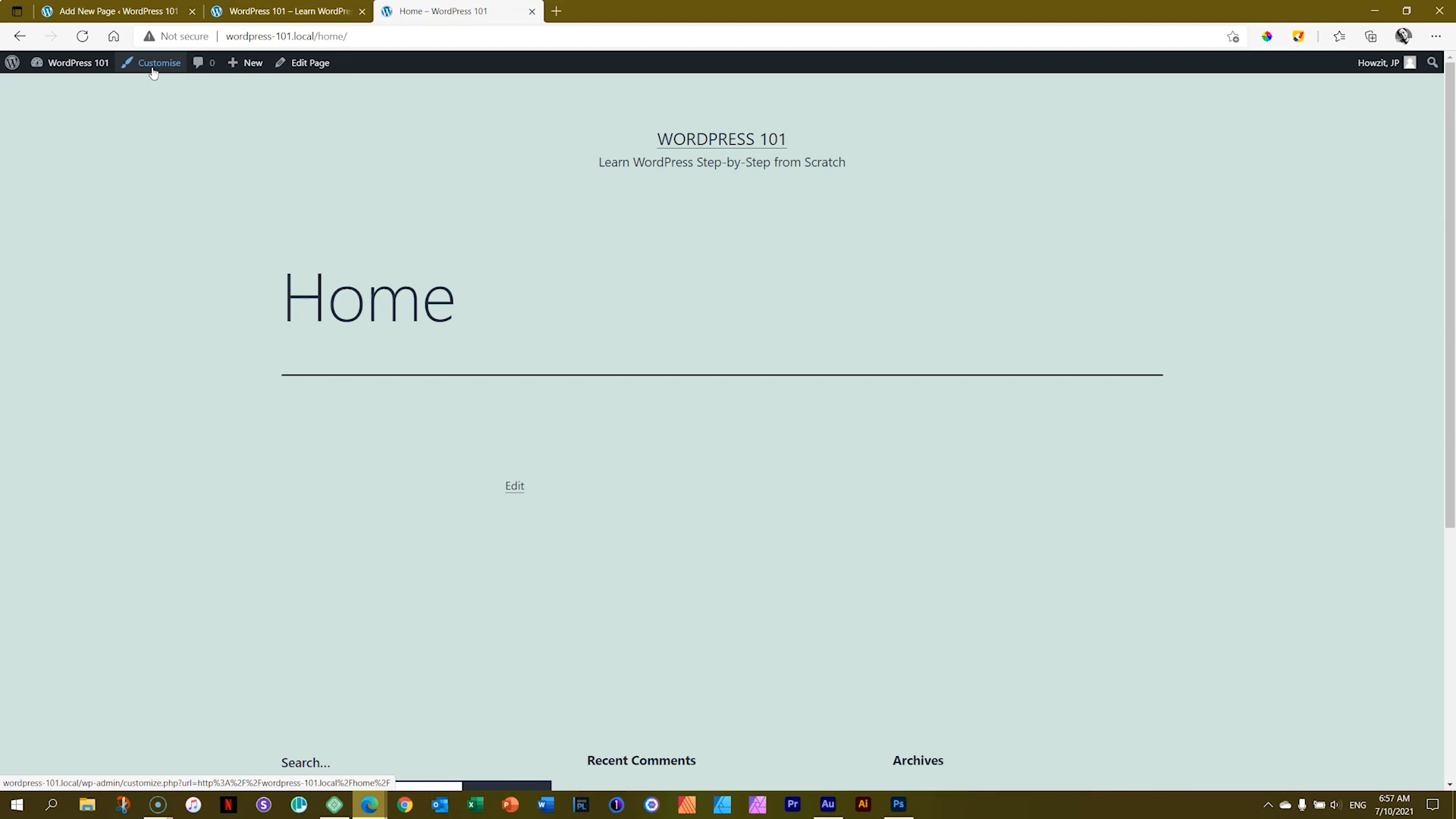
Step: Close the Home page tab and the empty InPrivate browsing window
click(533, 10)
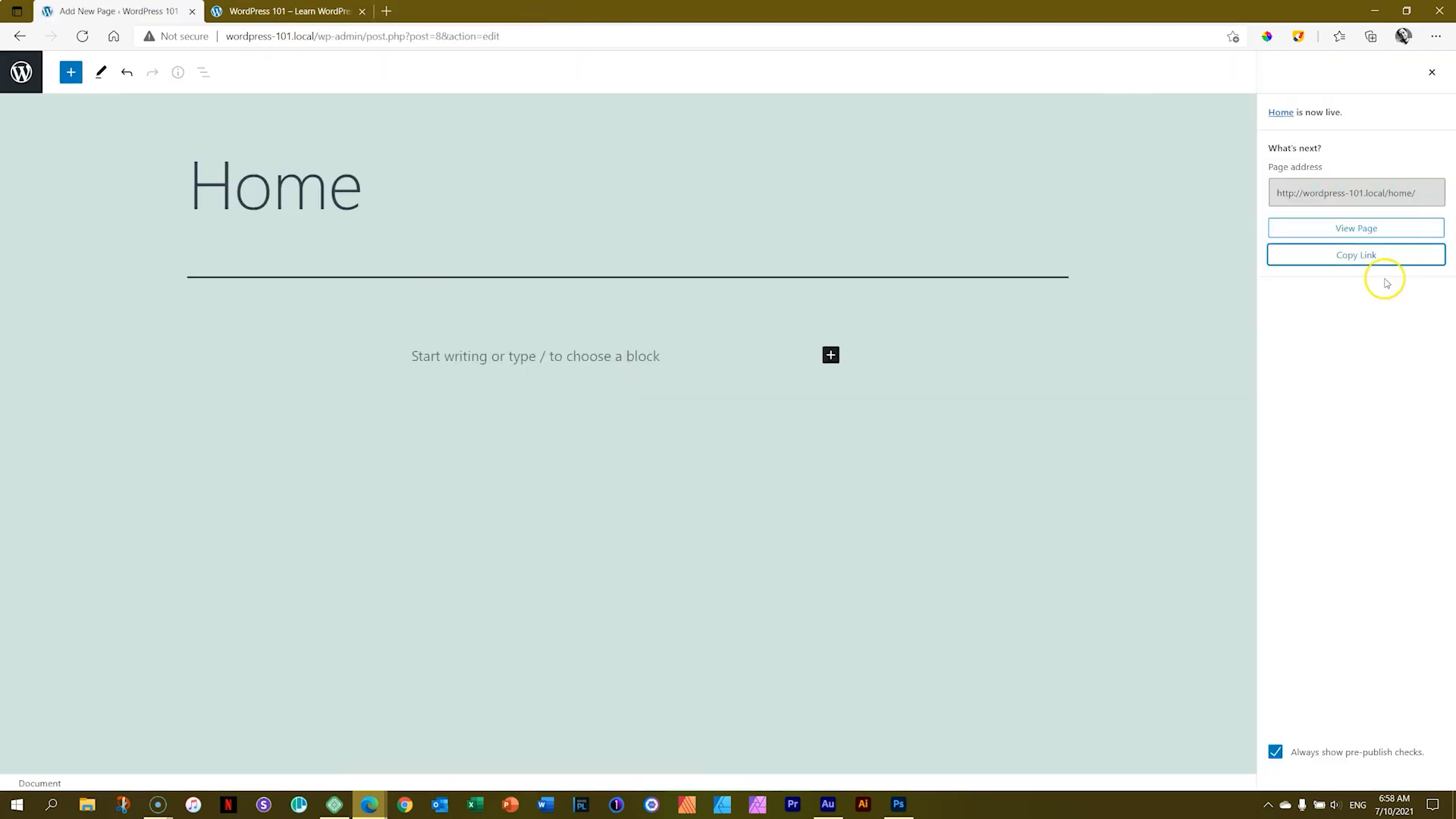
mouse_move(347, 808)
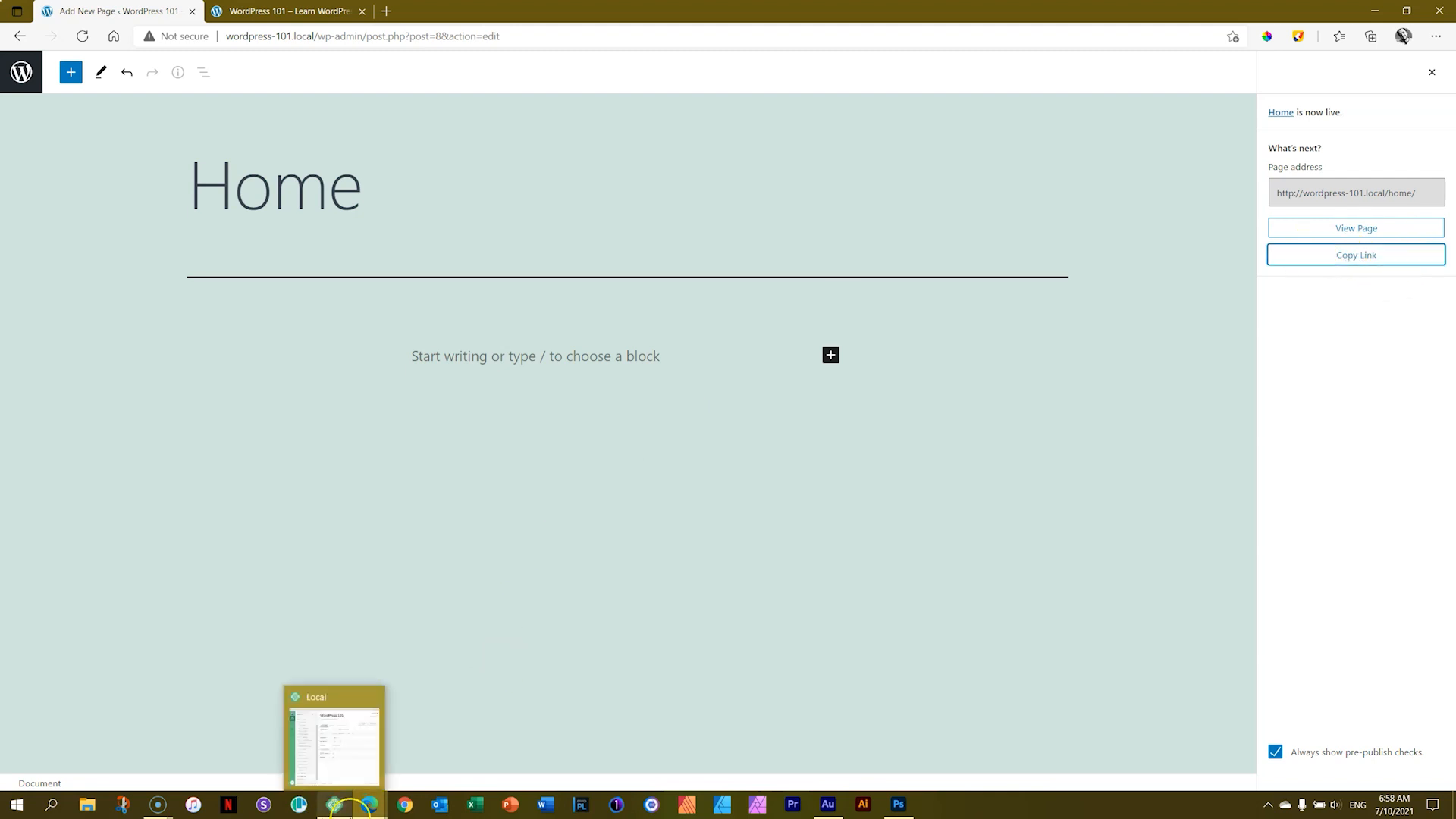
click(427, 739)
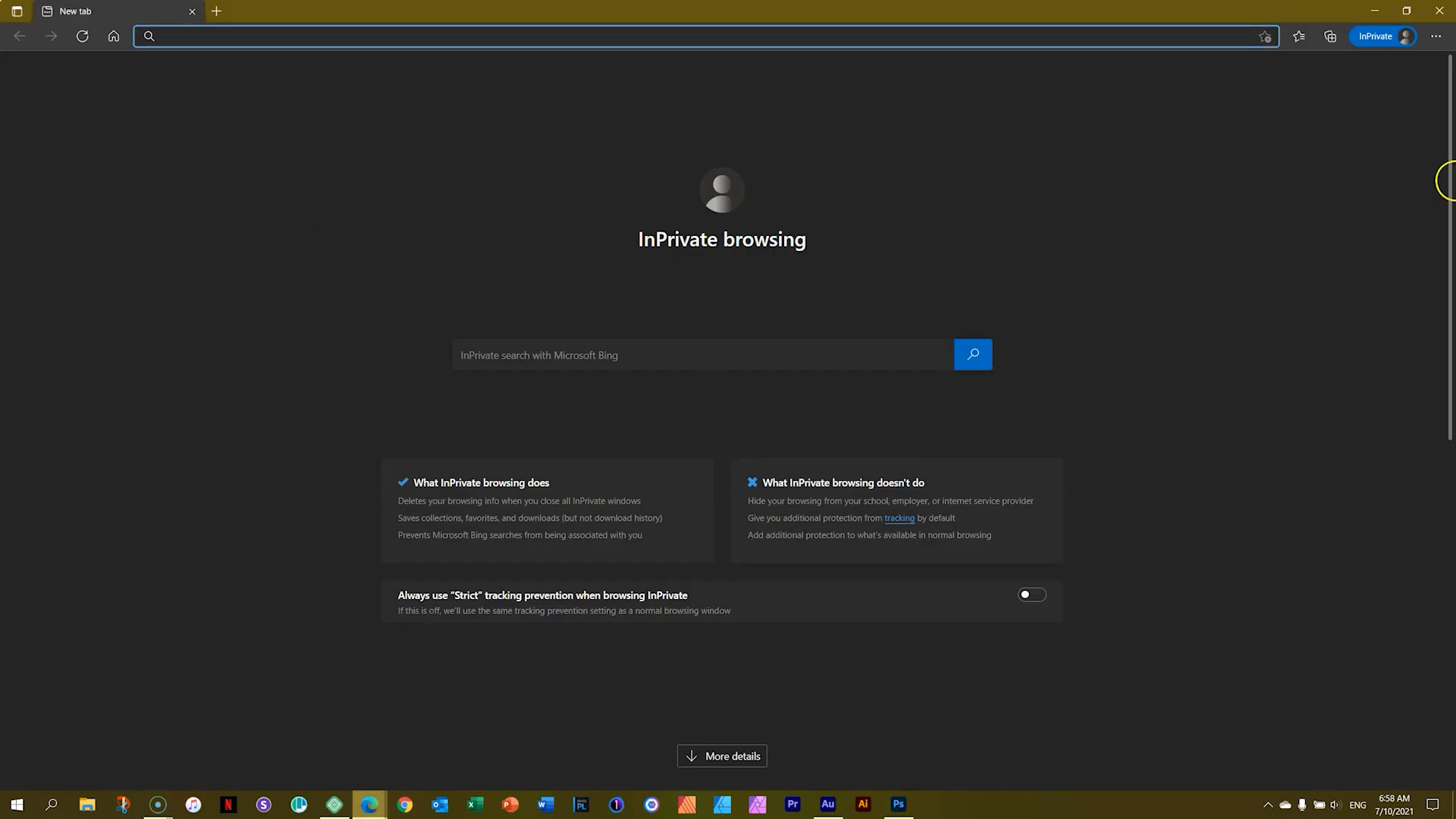
click(1439, 10)
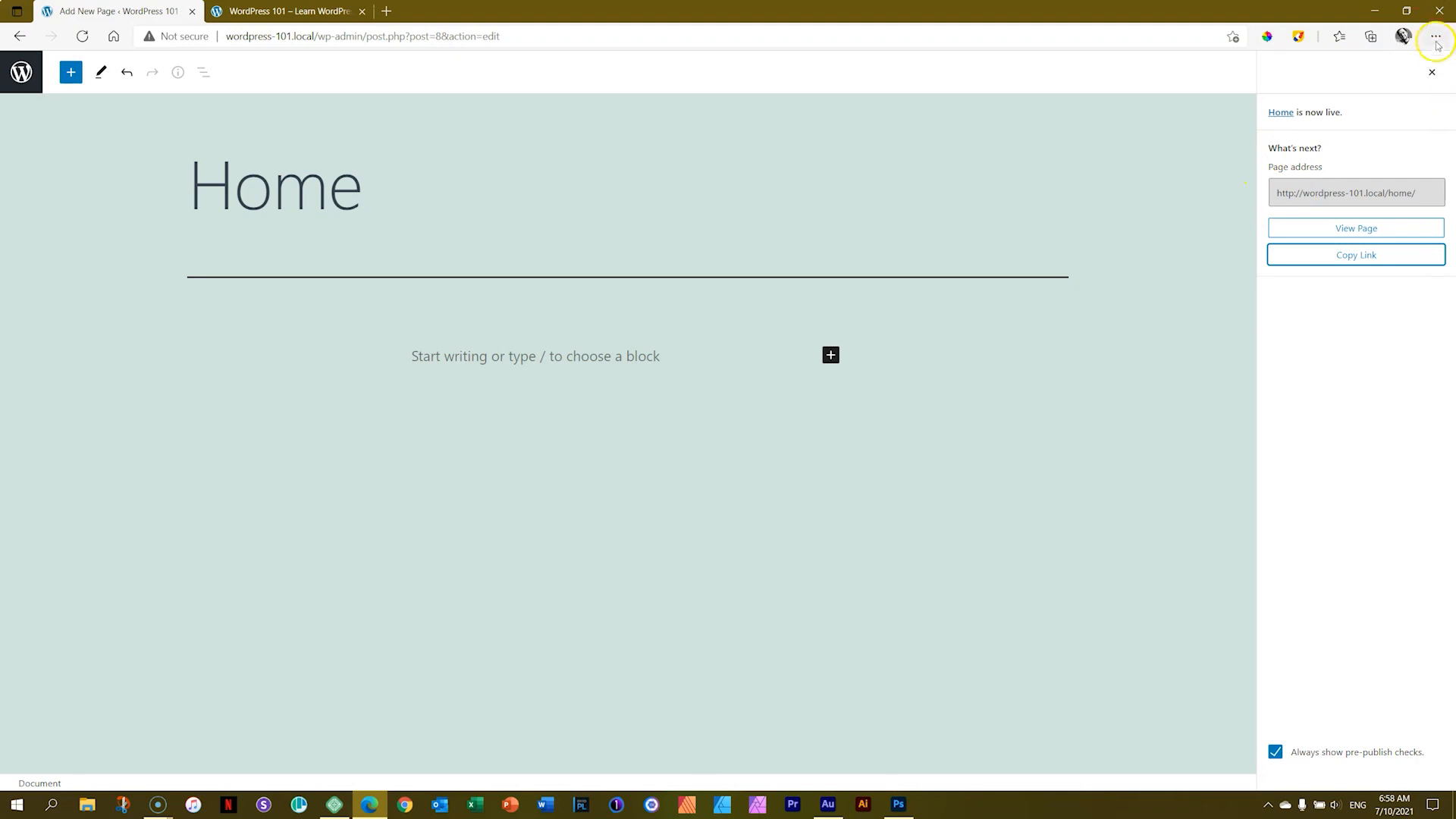
Step: Open a new InPrivate window, paste the Home page link to view it, and close the window
click(1437, 40)
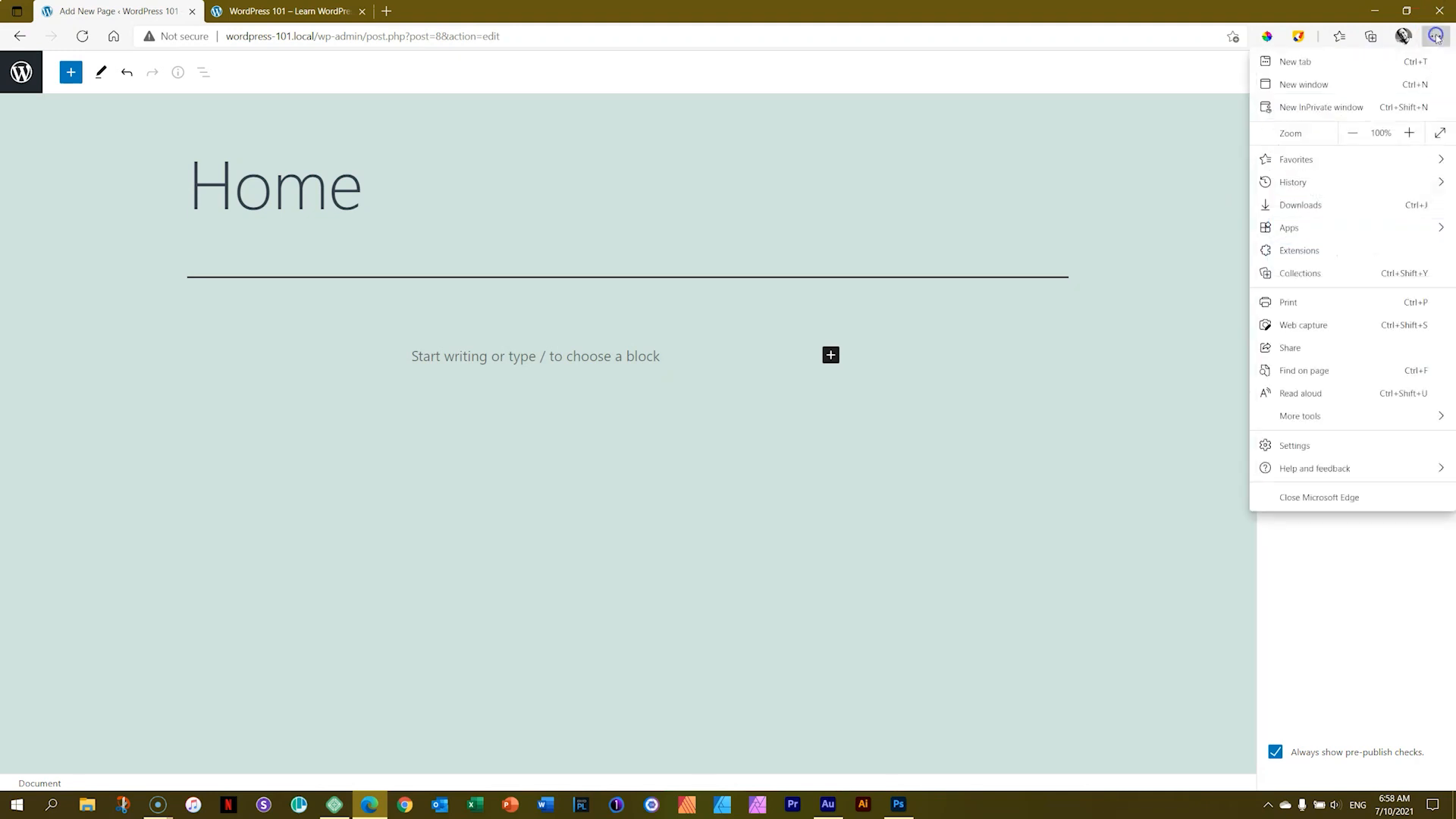
click(1339, 107)
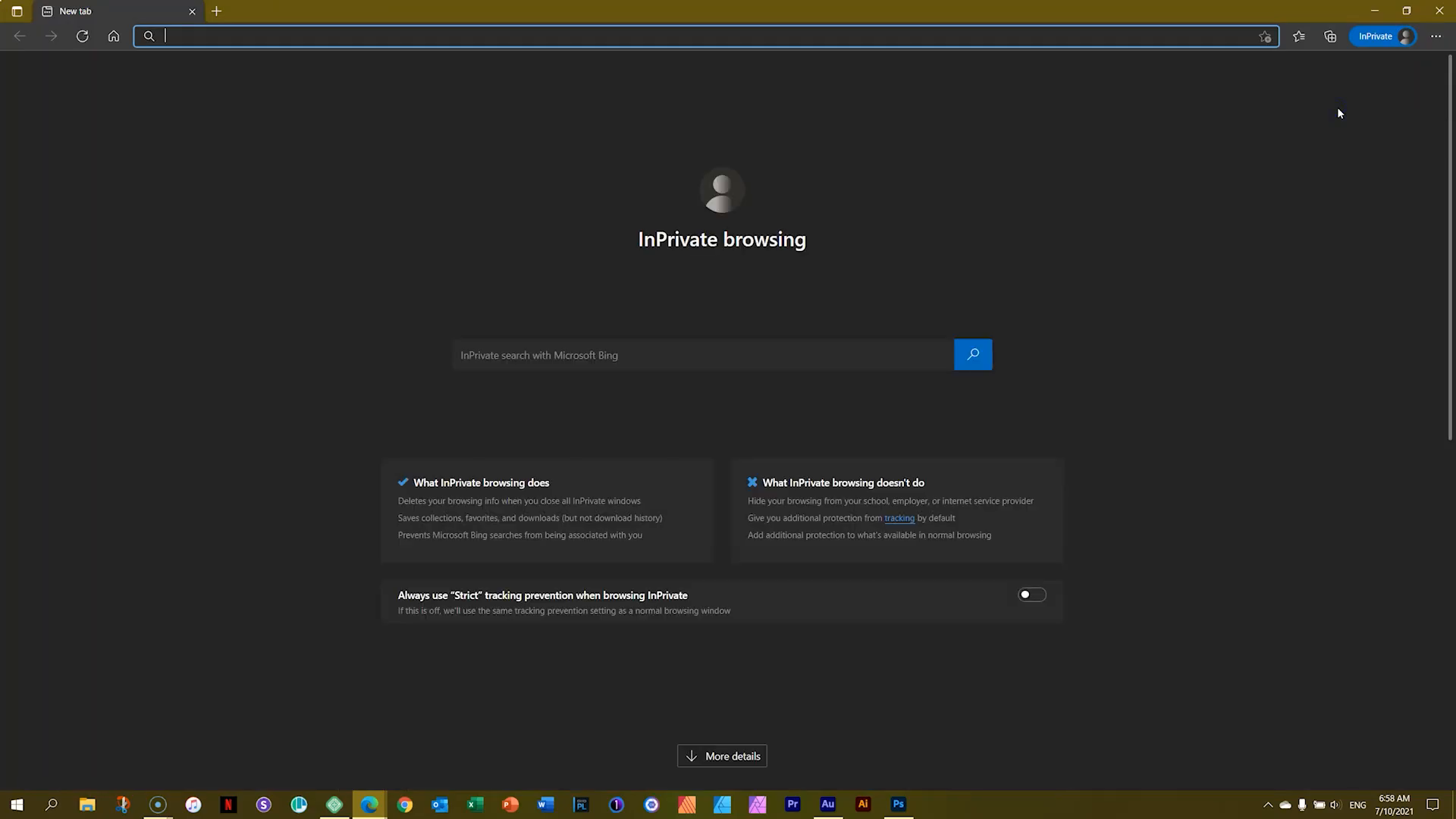
right_click(225, 37)
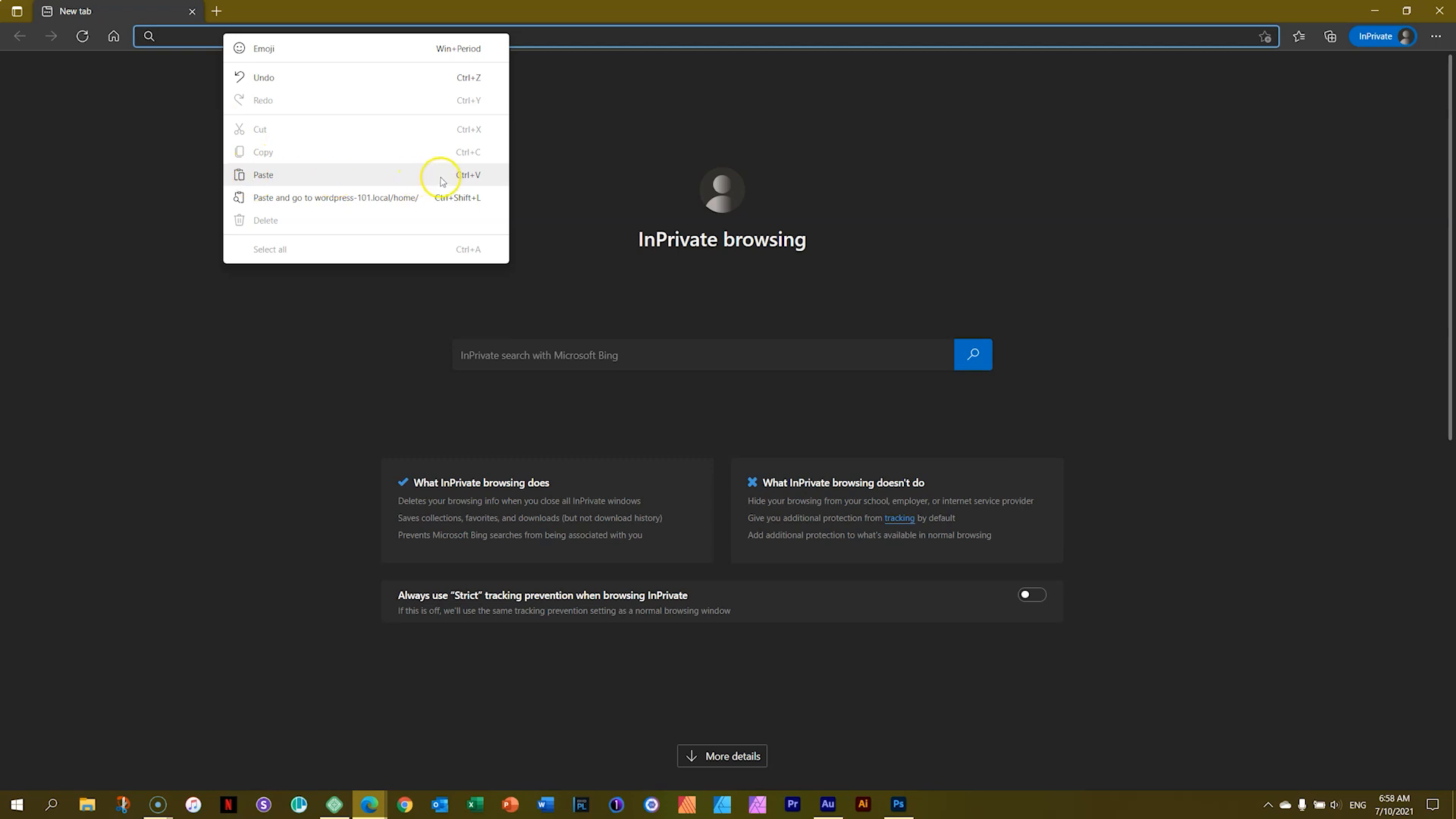
click(480, 176)
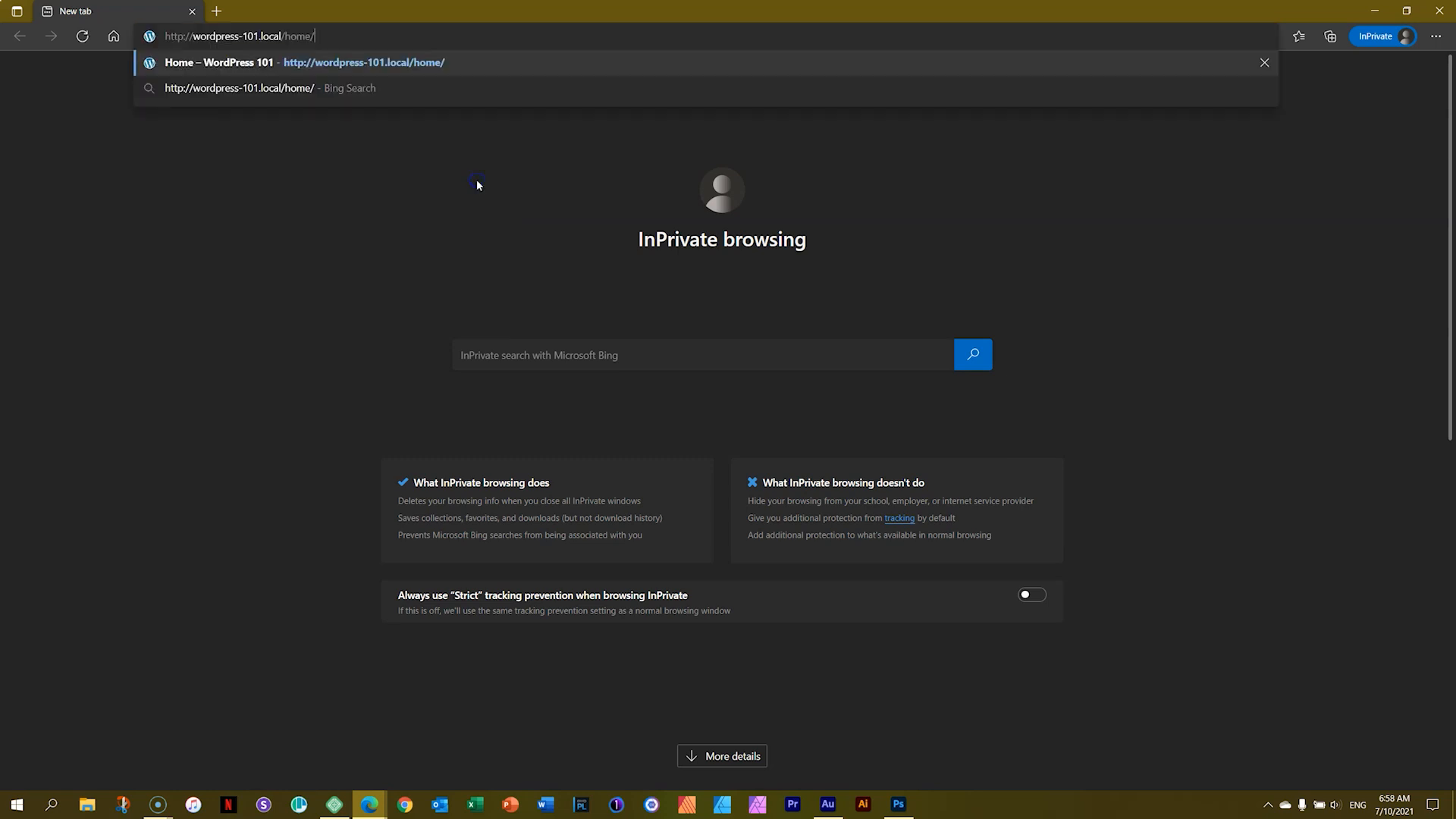
key(Return)
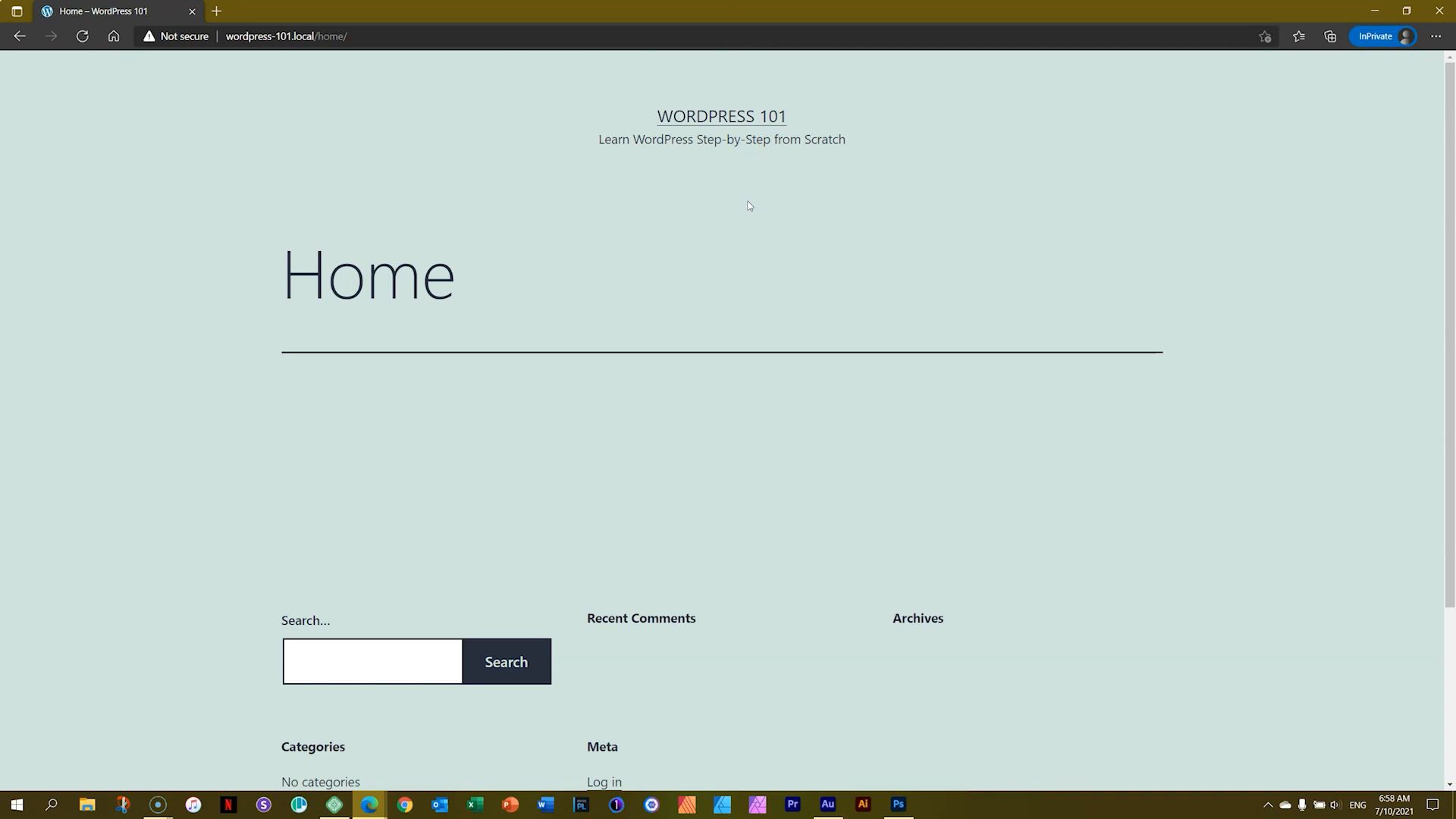
click(1434, 18)
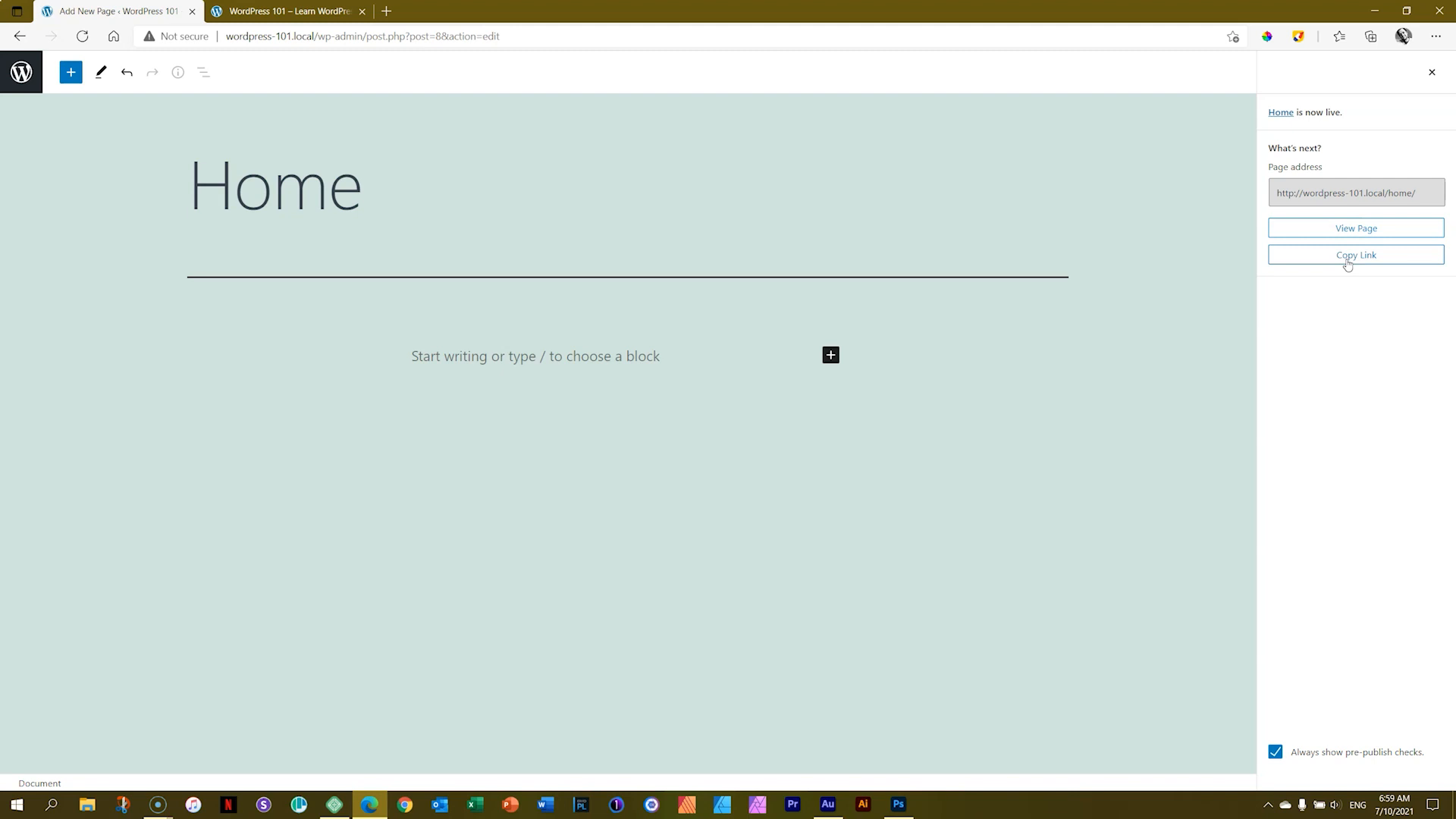
Step: Copy the page link again and leave the editor for the Pages list
click(1348, 261)
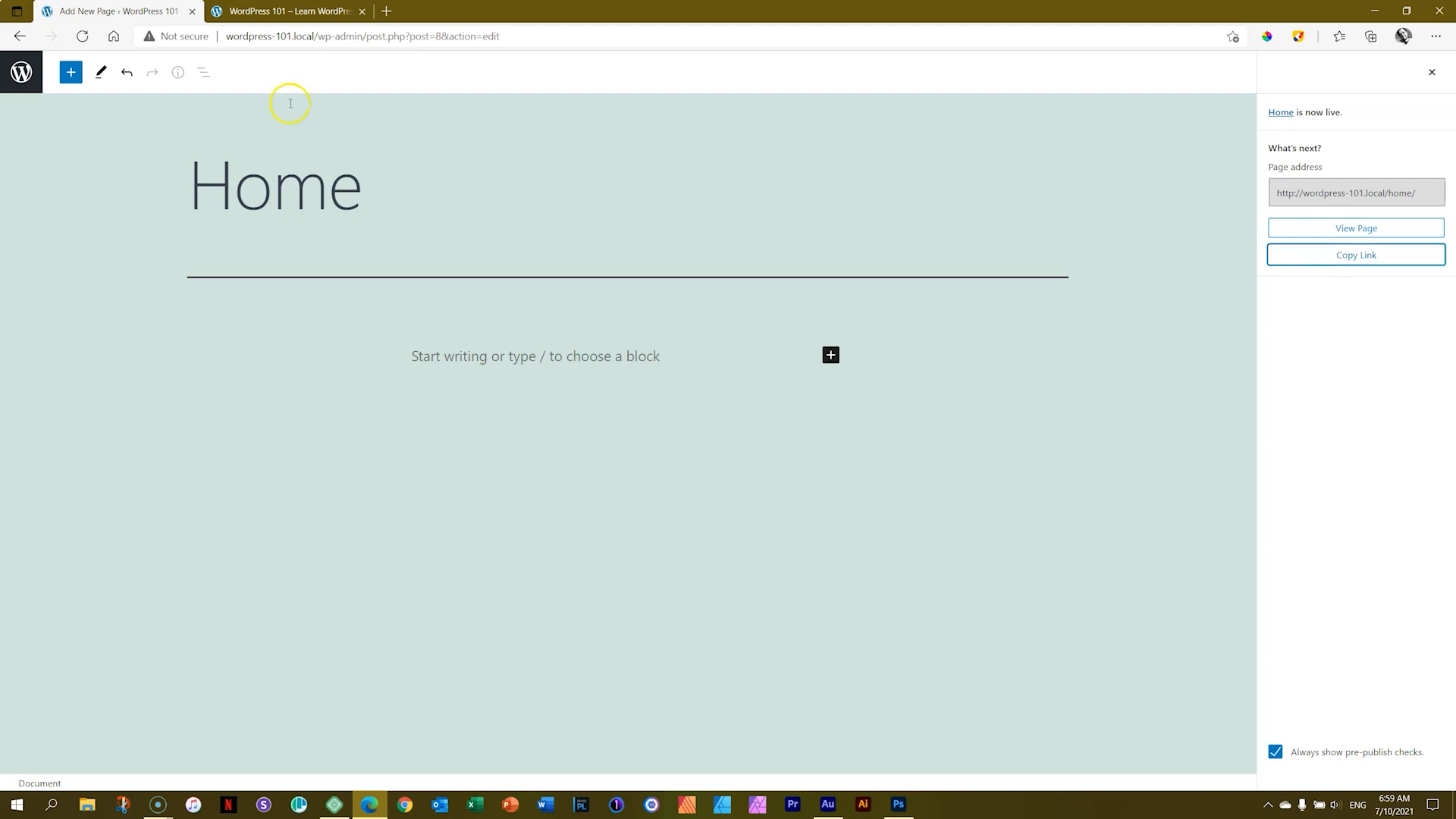
click(21, 73)
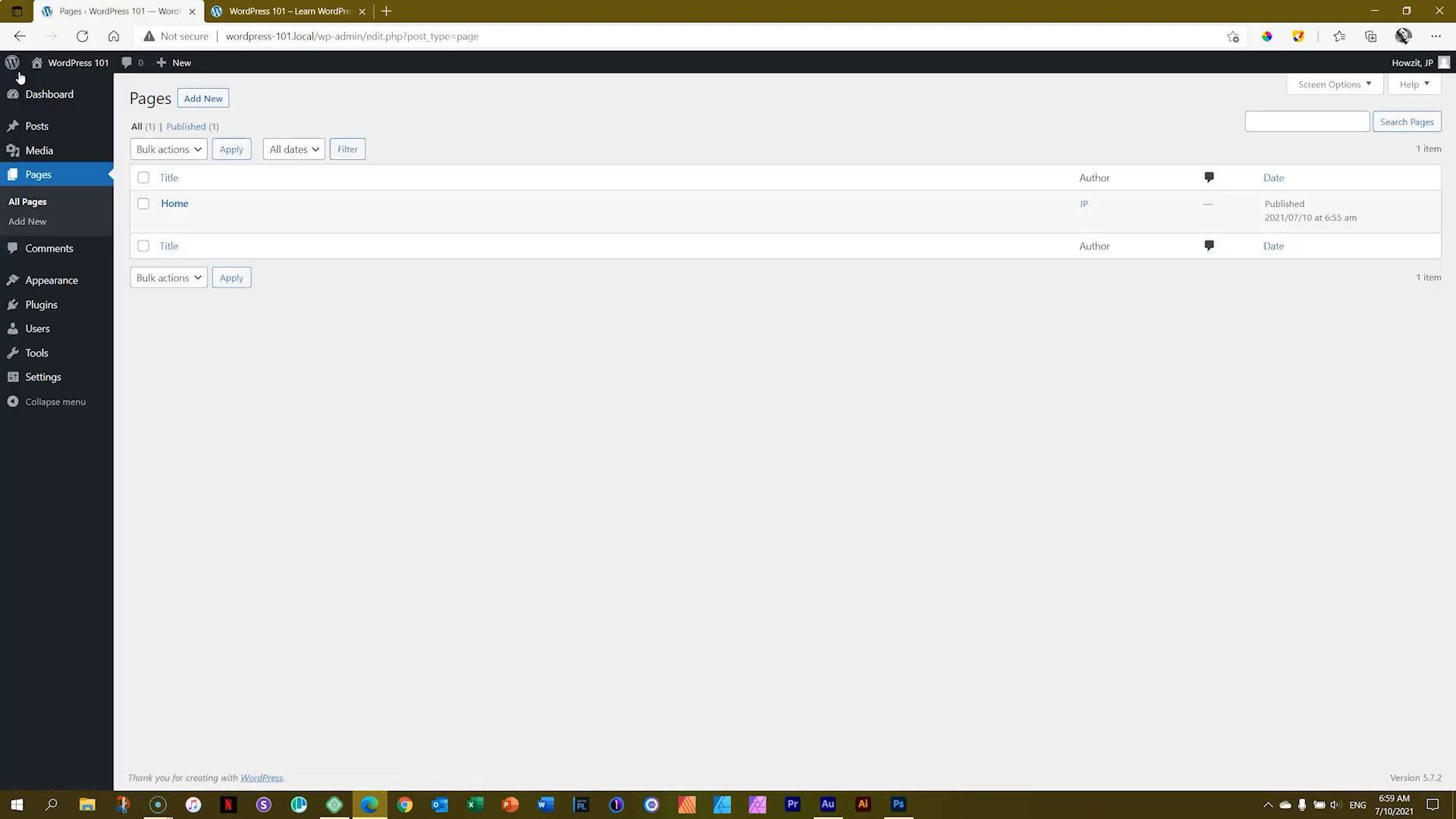
Step: Switch to the site's front-end tab and refresh it
mouse_move(273, 228)
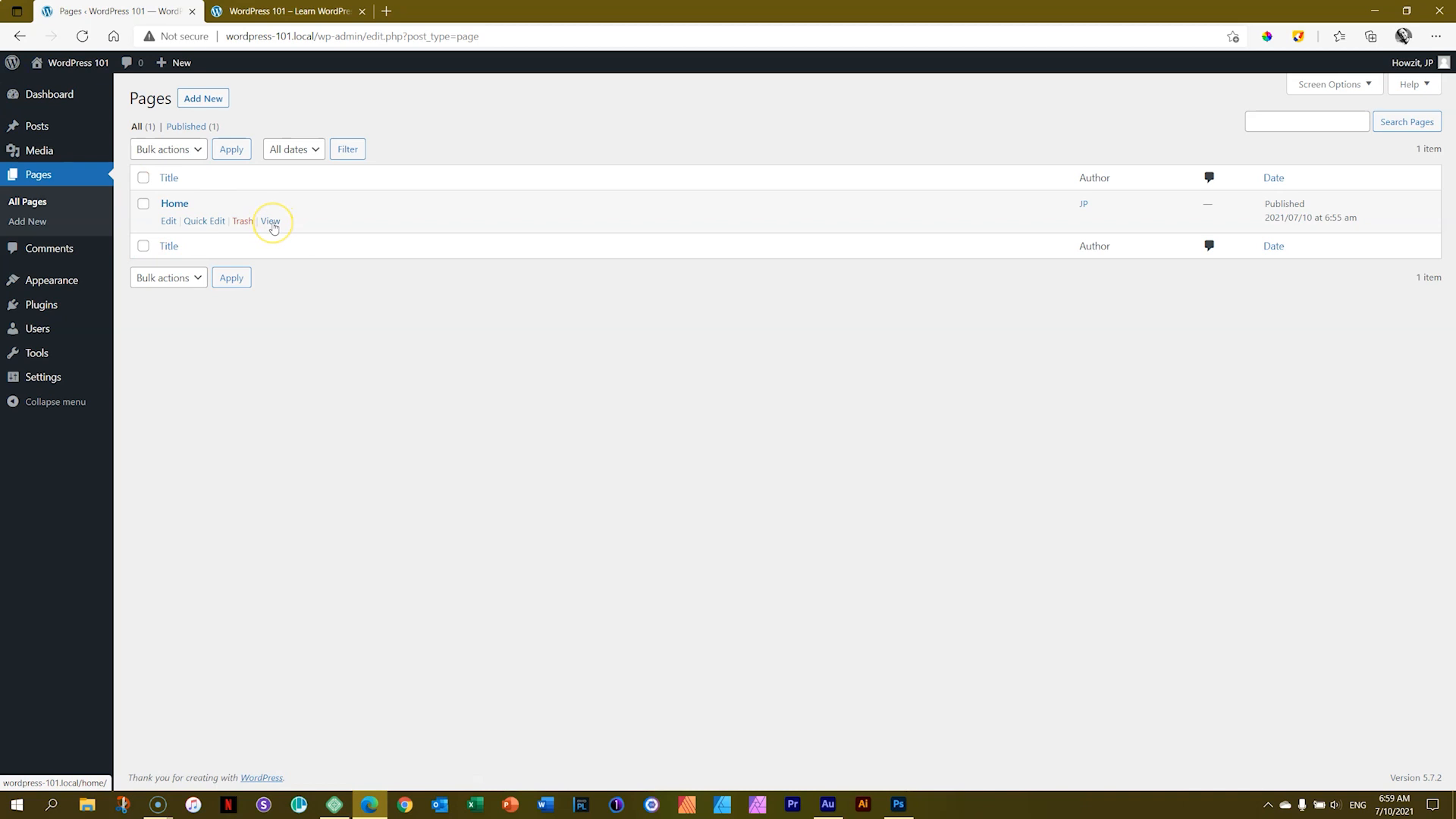
click(296, 13)
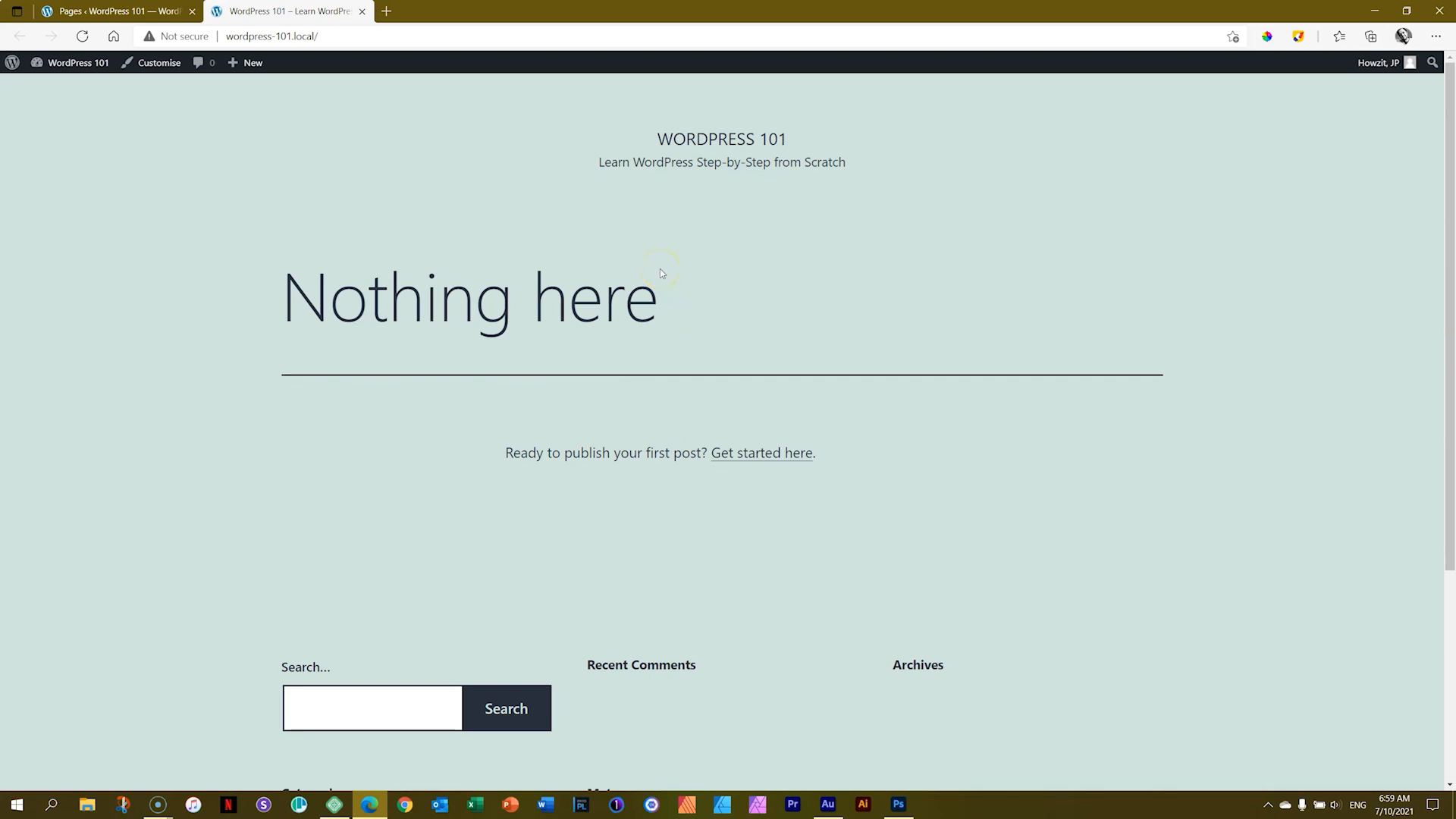
click(83, 36)
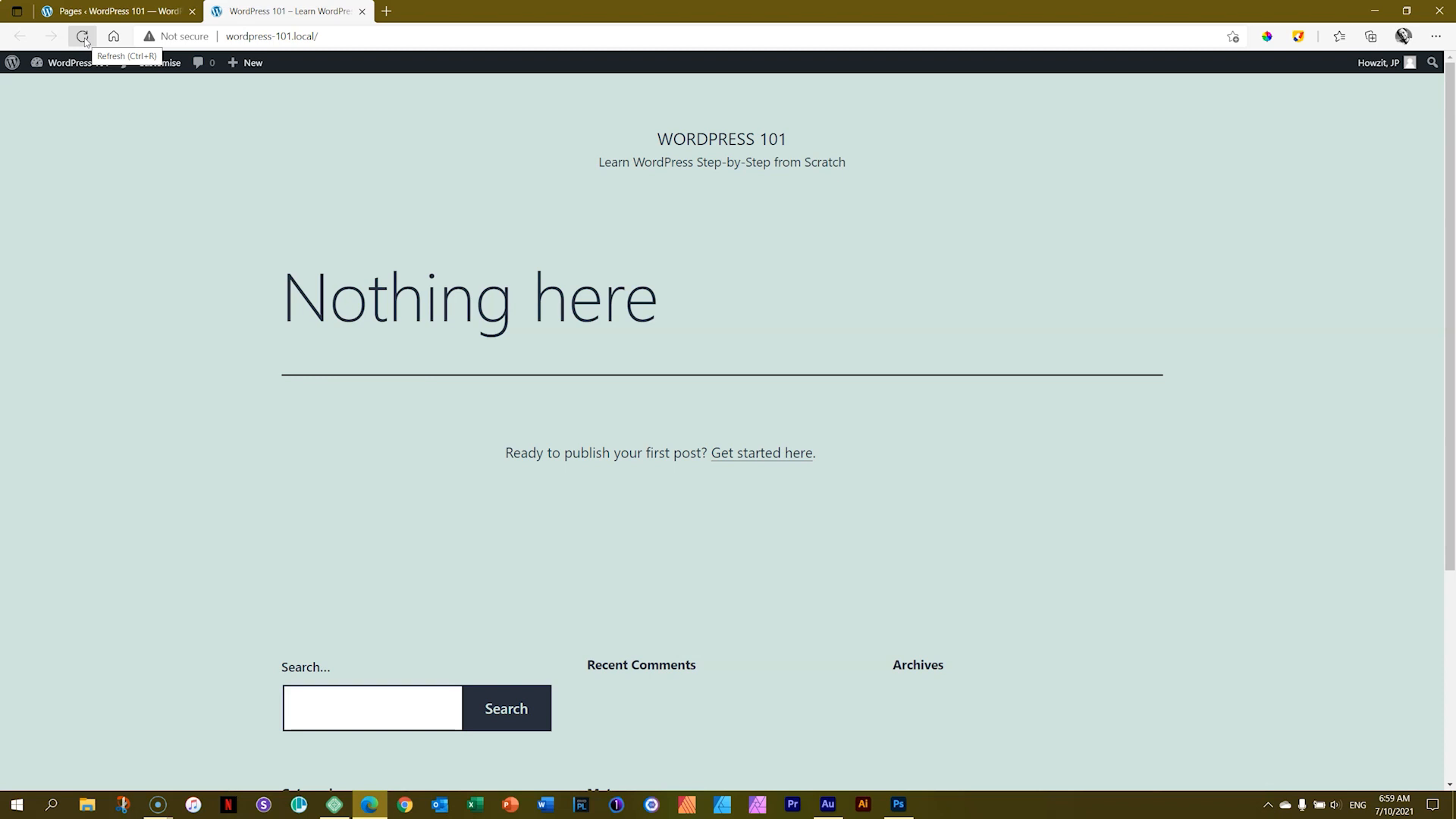
click(83, 37)
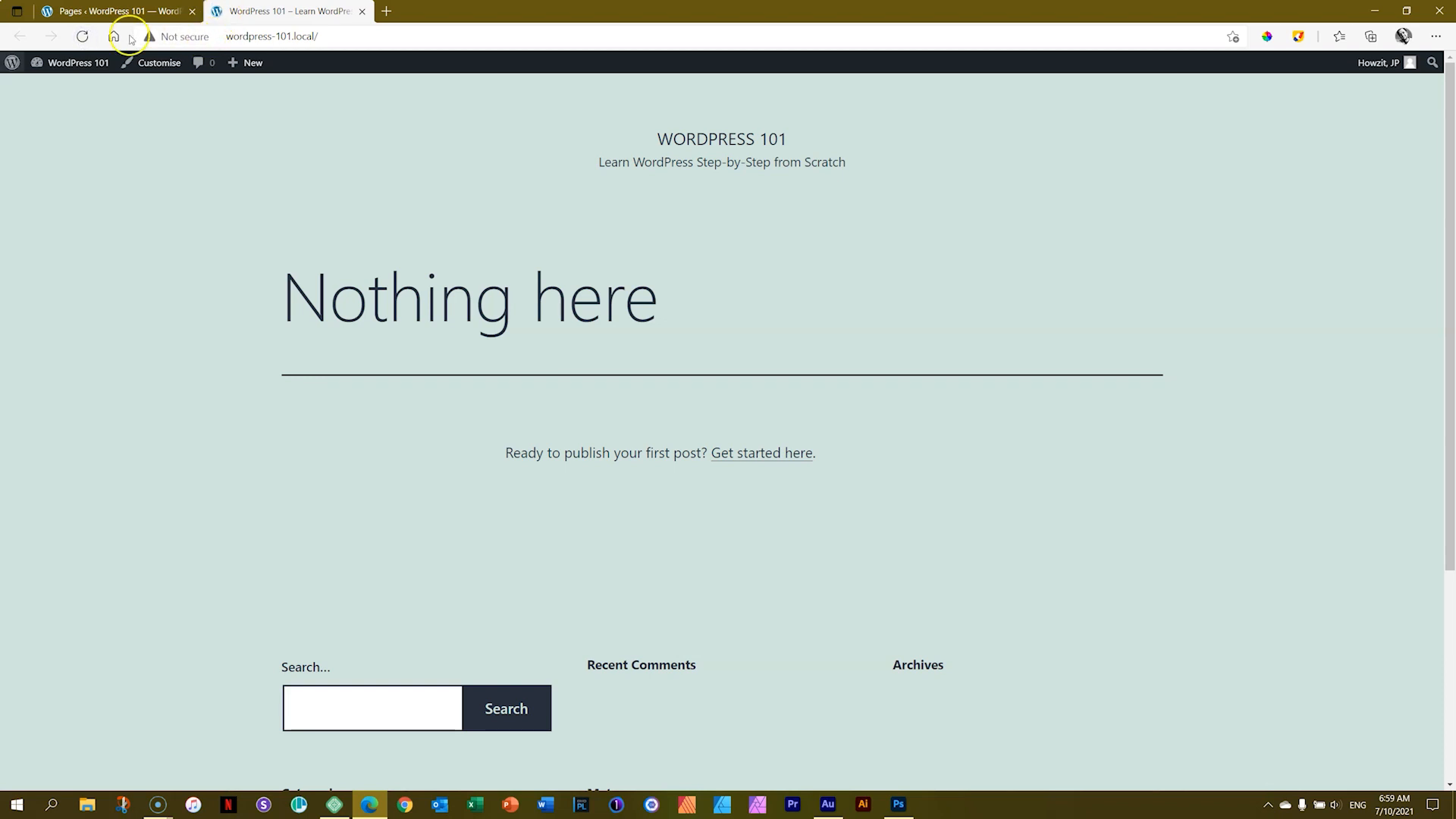
click(83, 36)
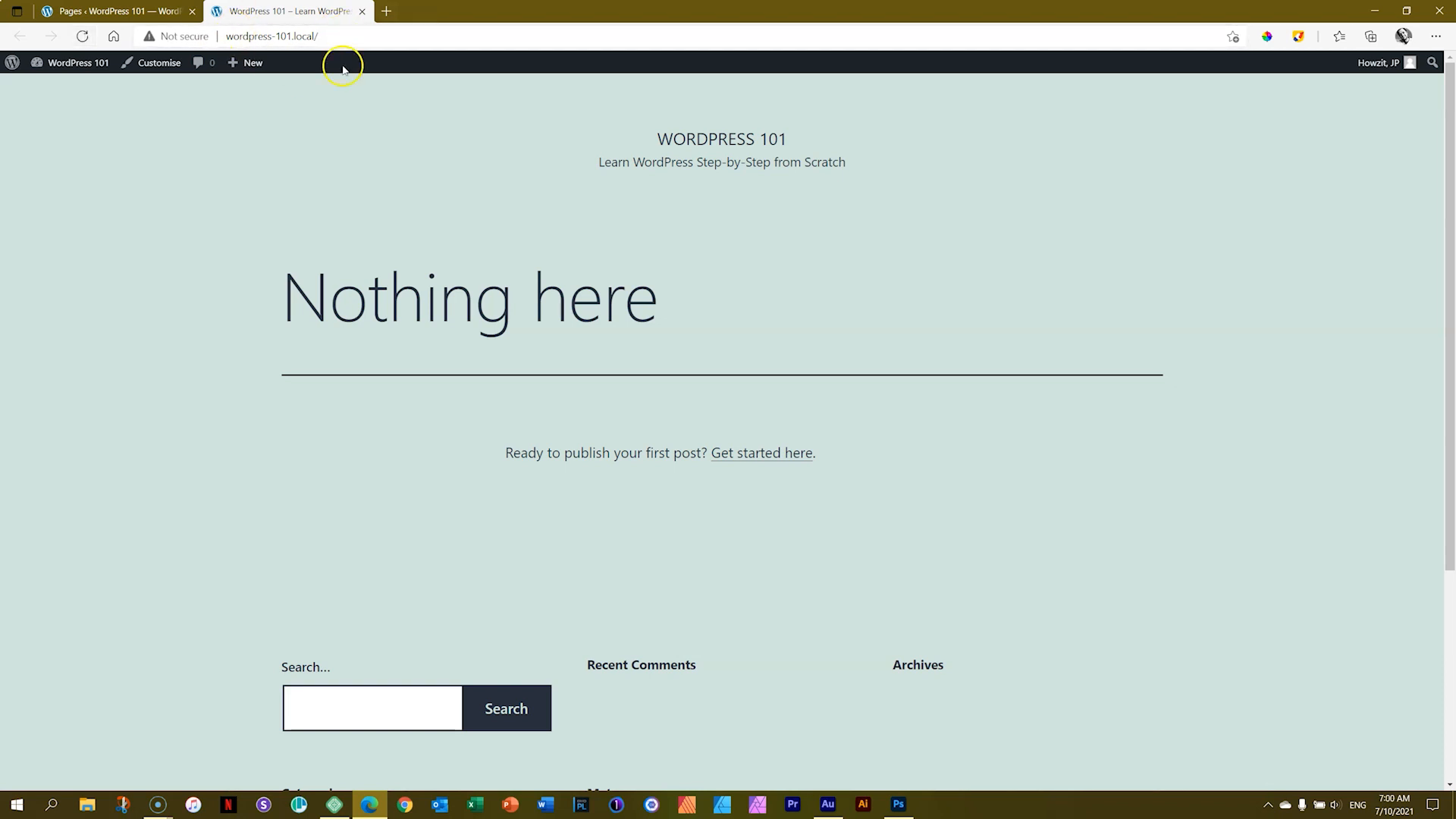
Step: Close the front-end tab and visit the site from the admin bar
click(362, 12)
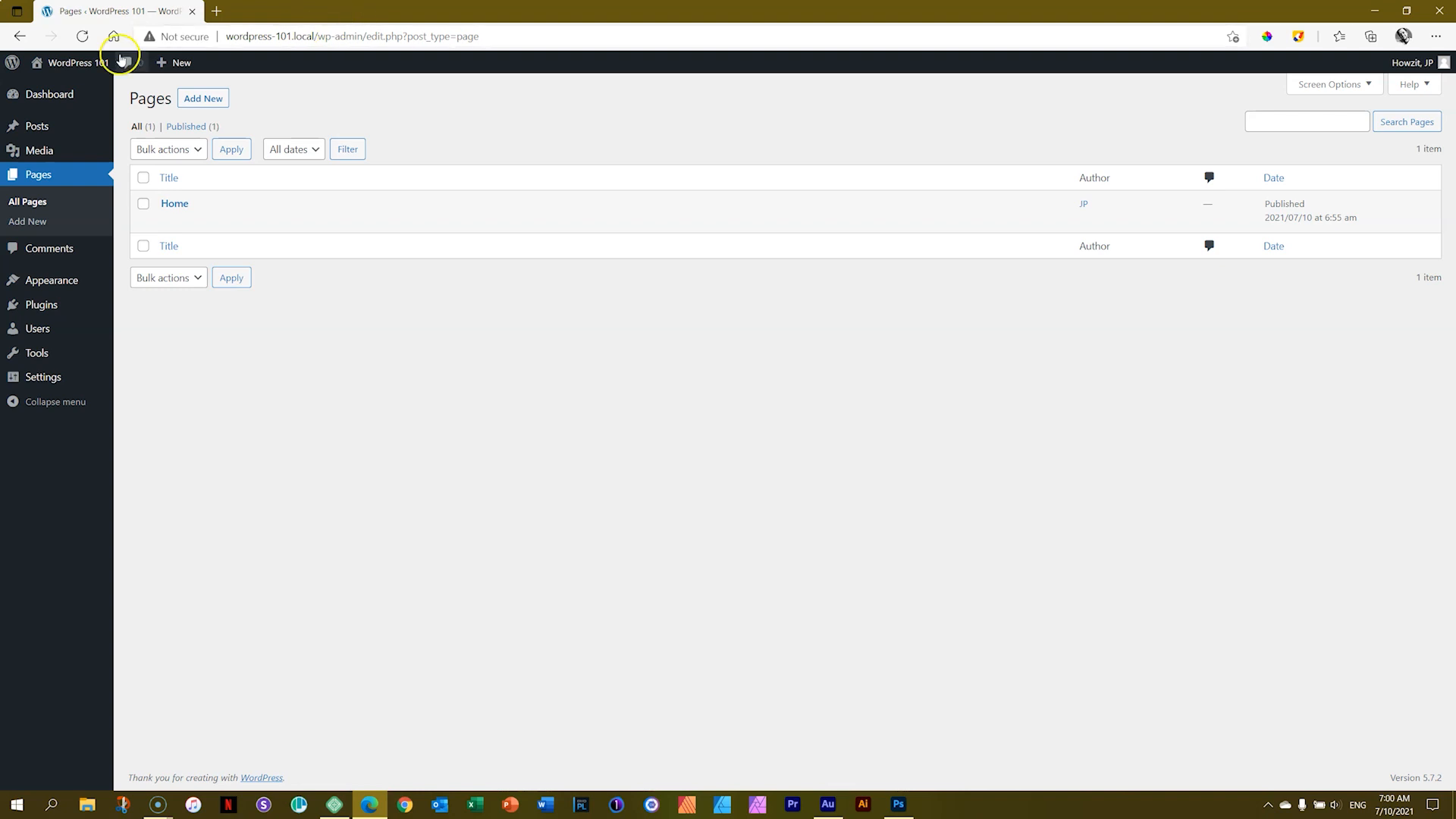
mouse_move(78, 76)
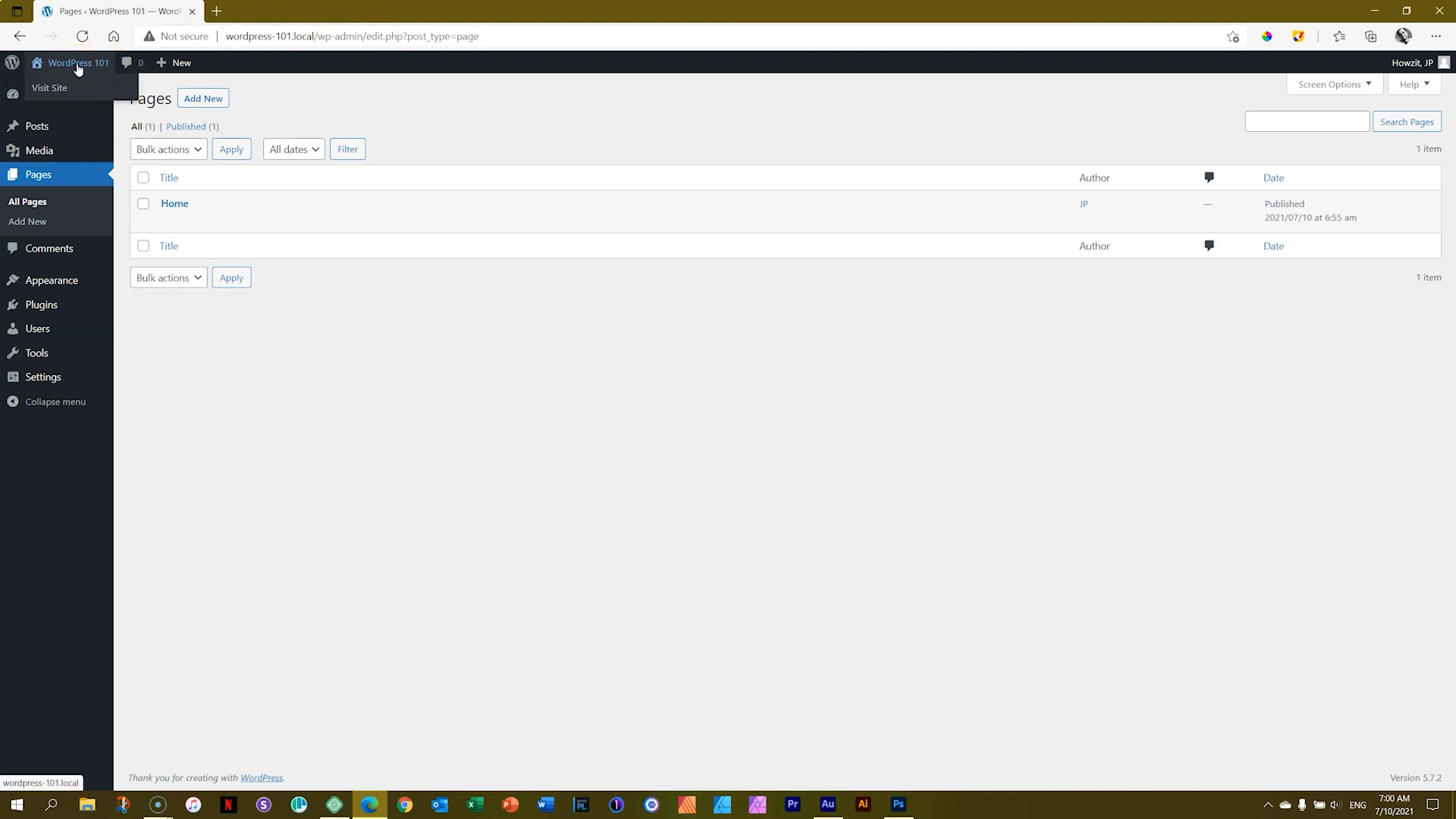
click(78, 66)
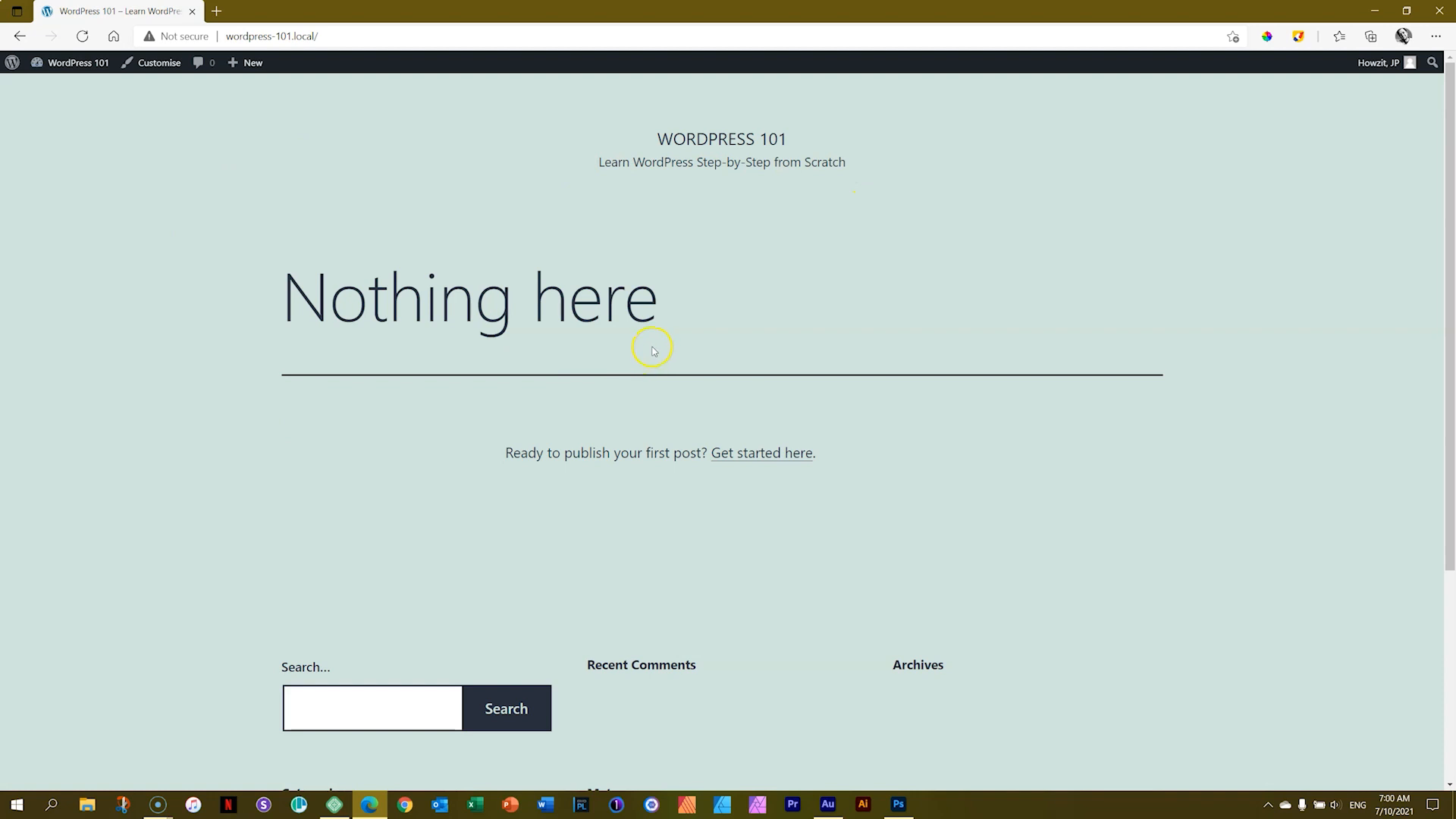
Step: Return to the Dashboard and open the site's front end in a second tab
click(74, 72)
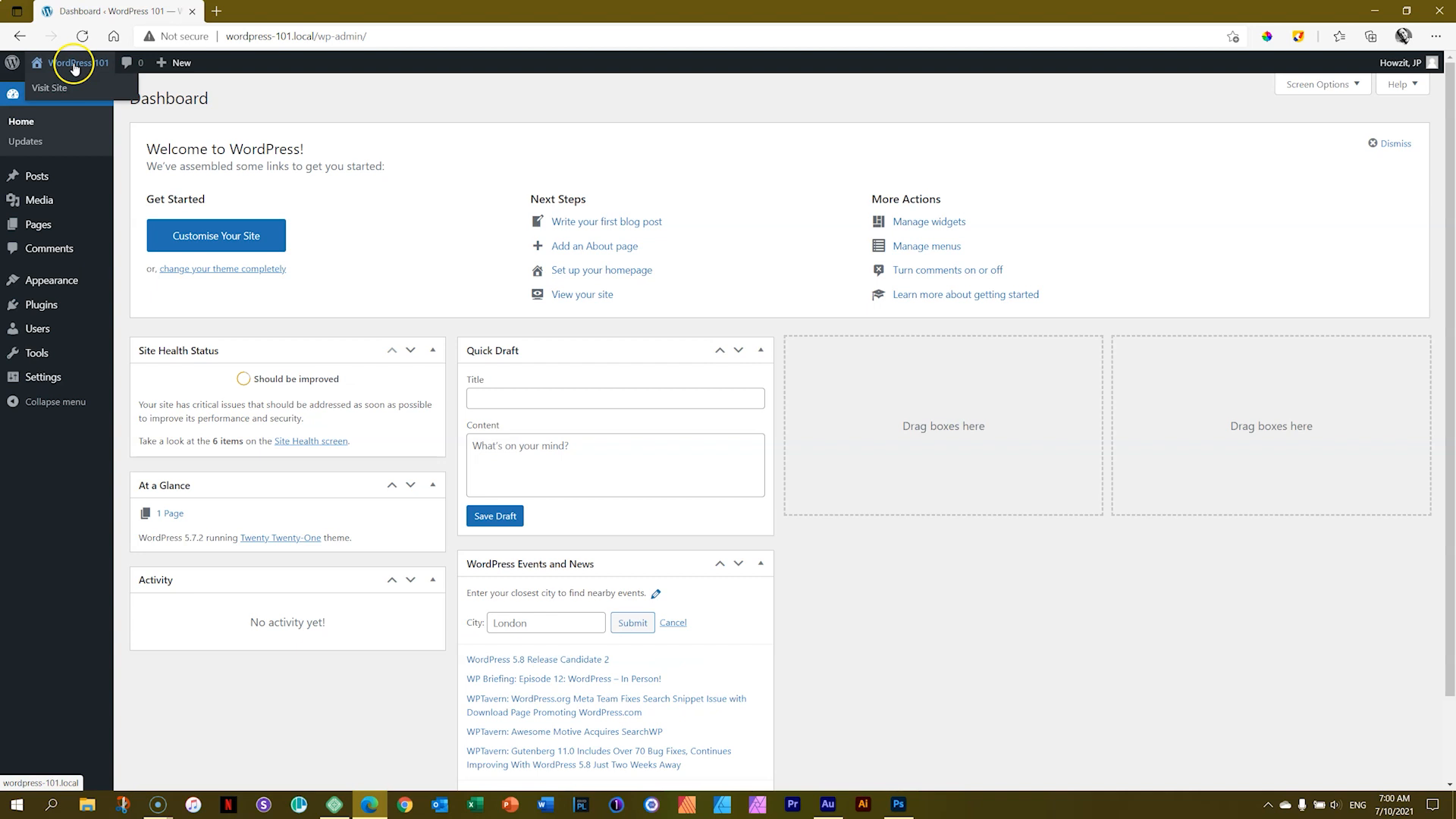
drag(250, 65, 283, 11)
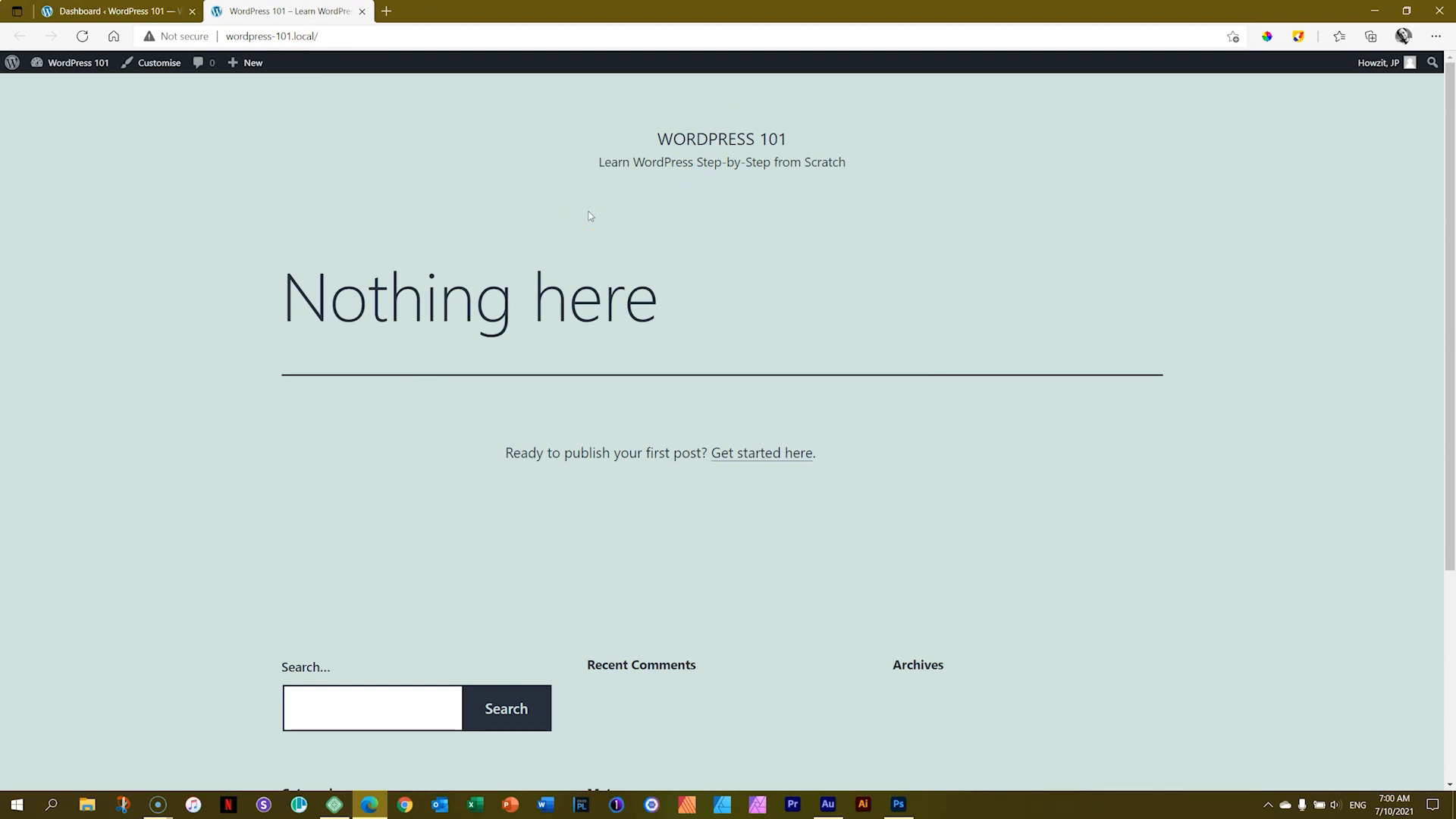
Step: Switch between the Dashboard and the front-end tabs to compare them
click(136, 11)
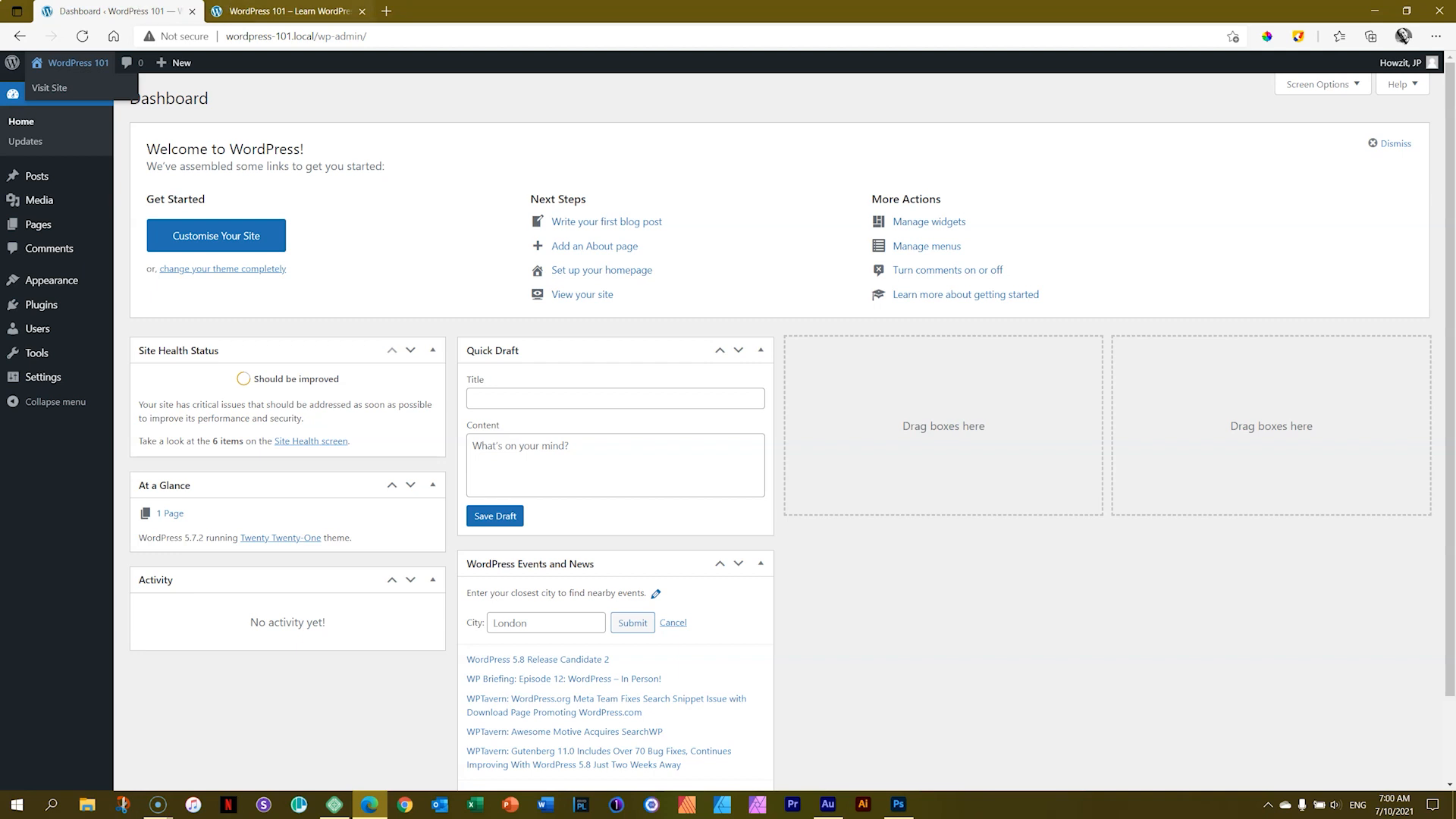
click(345, 12)
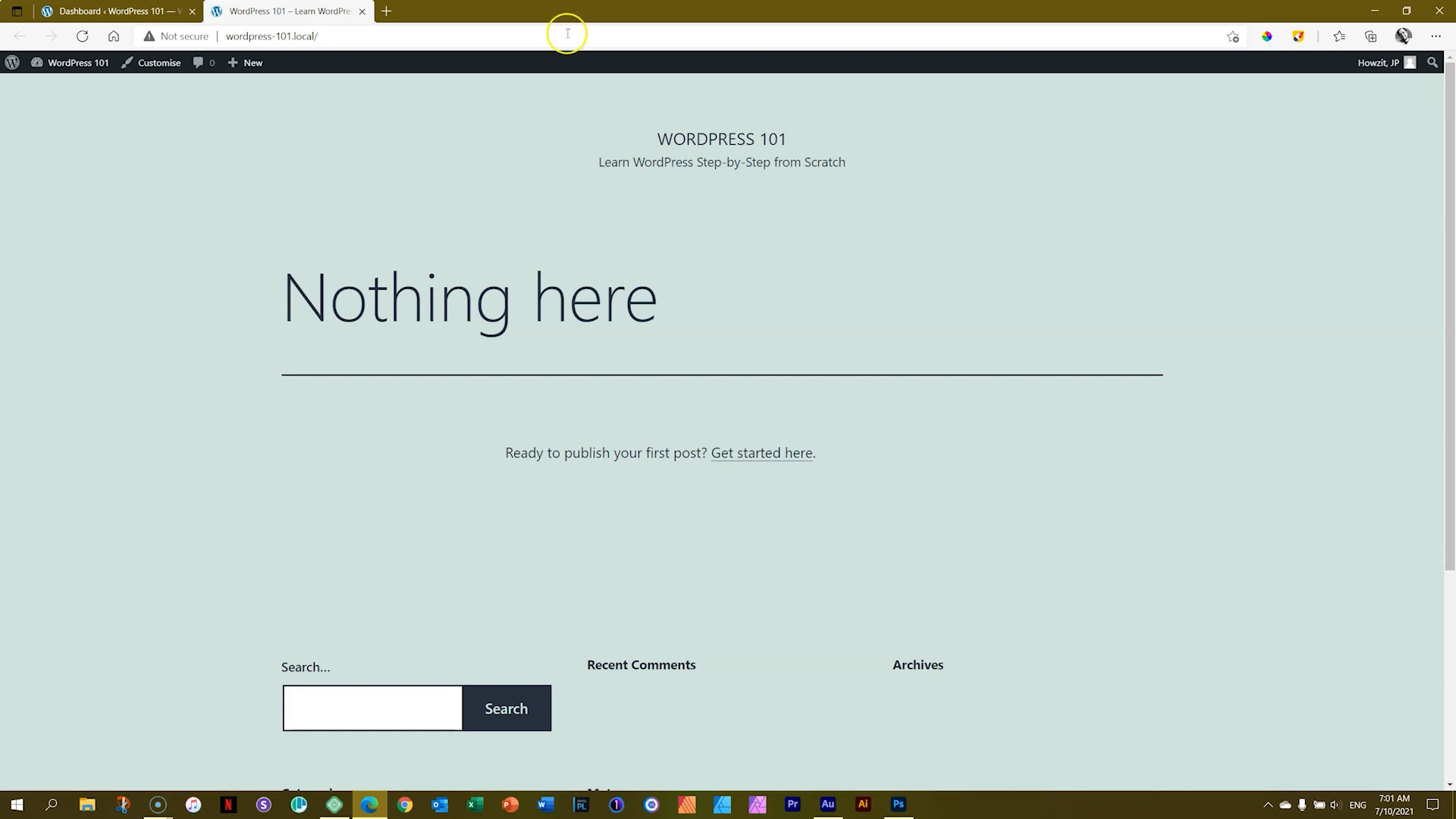
click(114, 11)
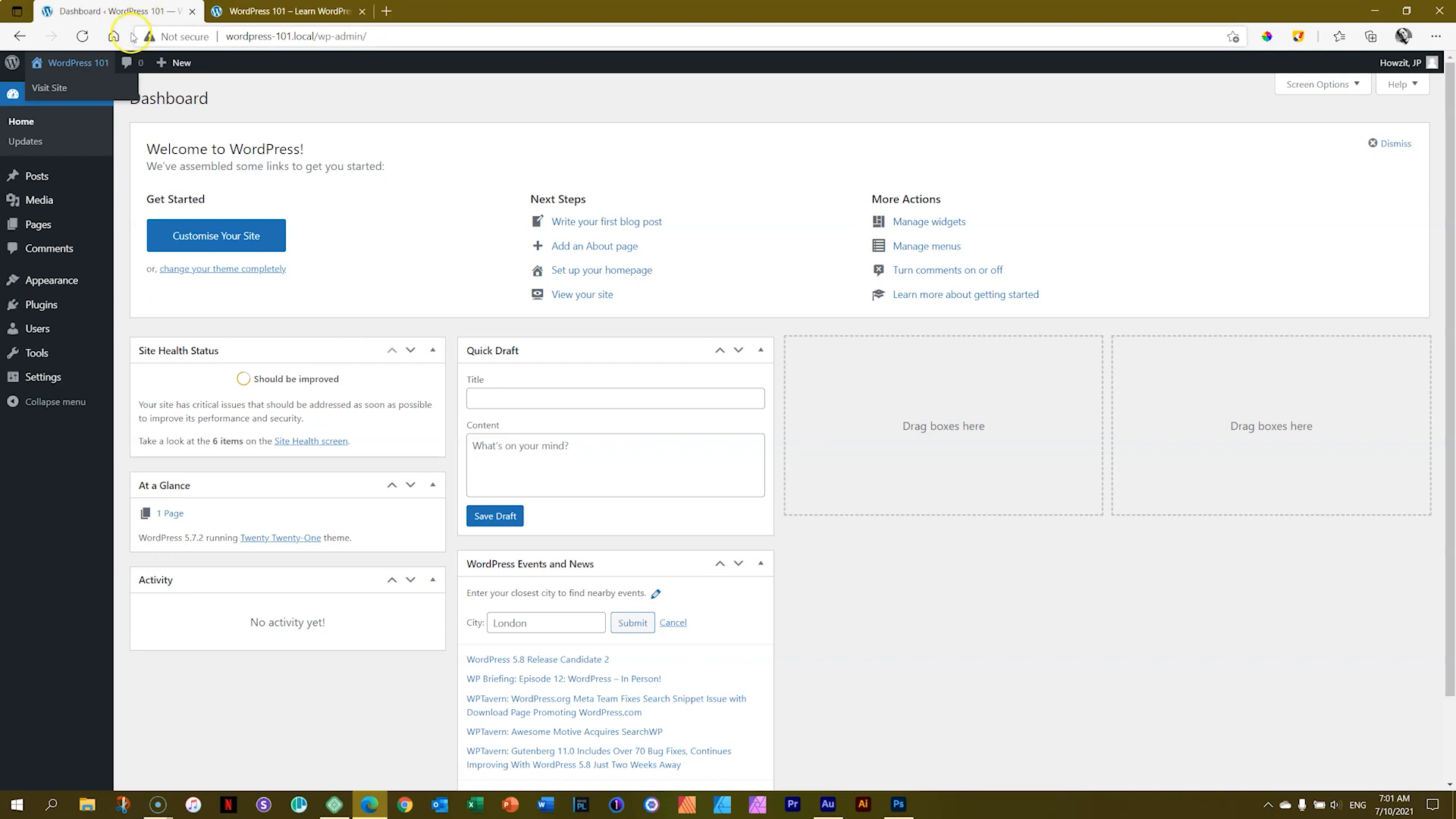
Step: Open the Pages list and compare it with the front-end tab
click(41, 226)
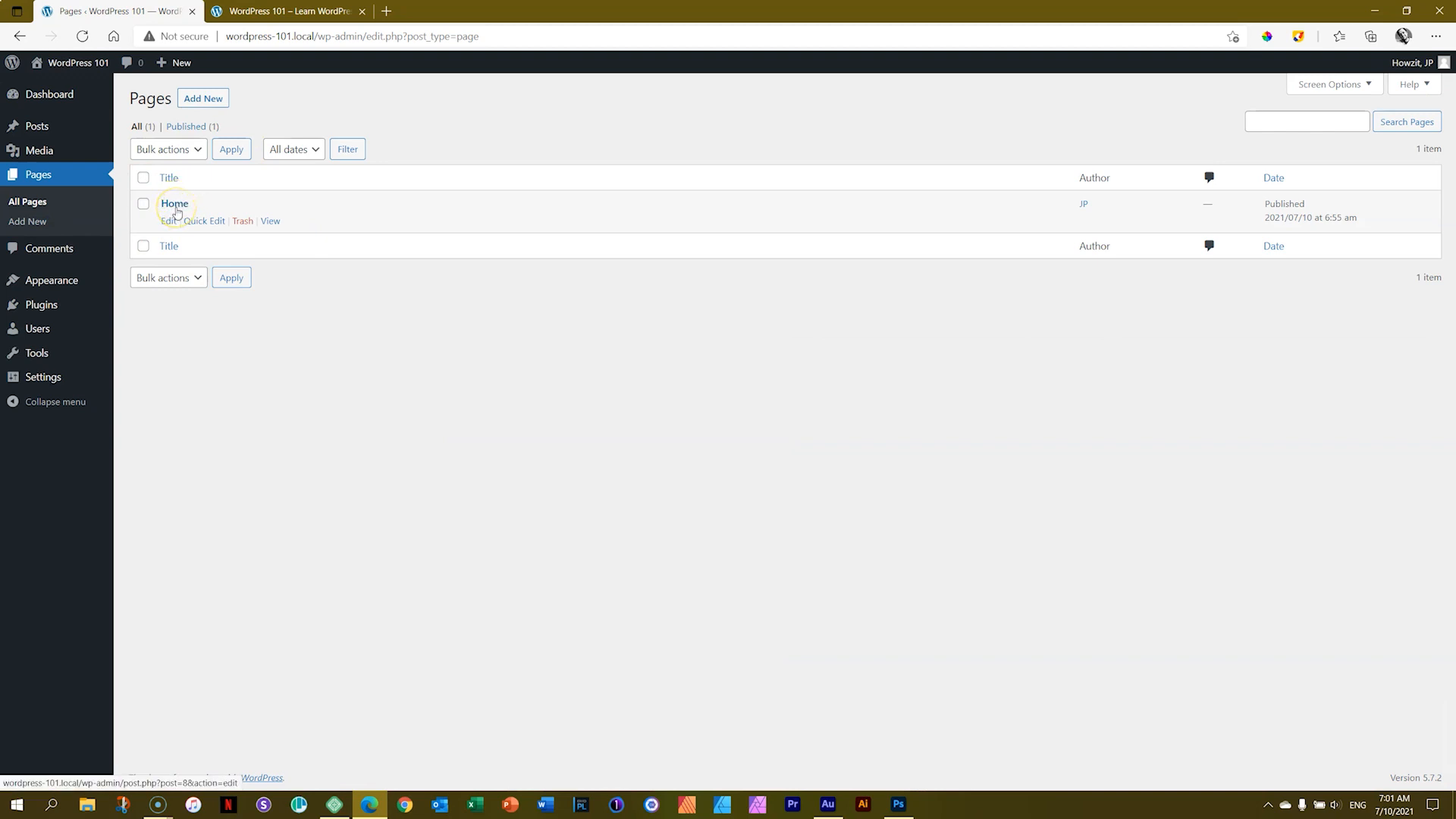
click(262, 12)
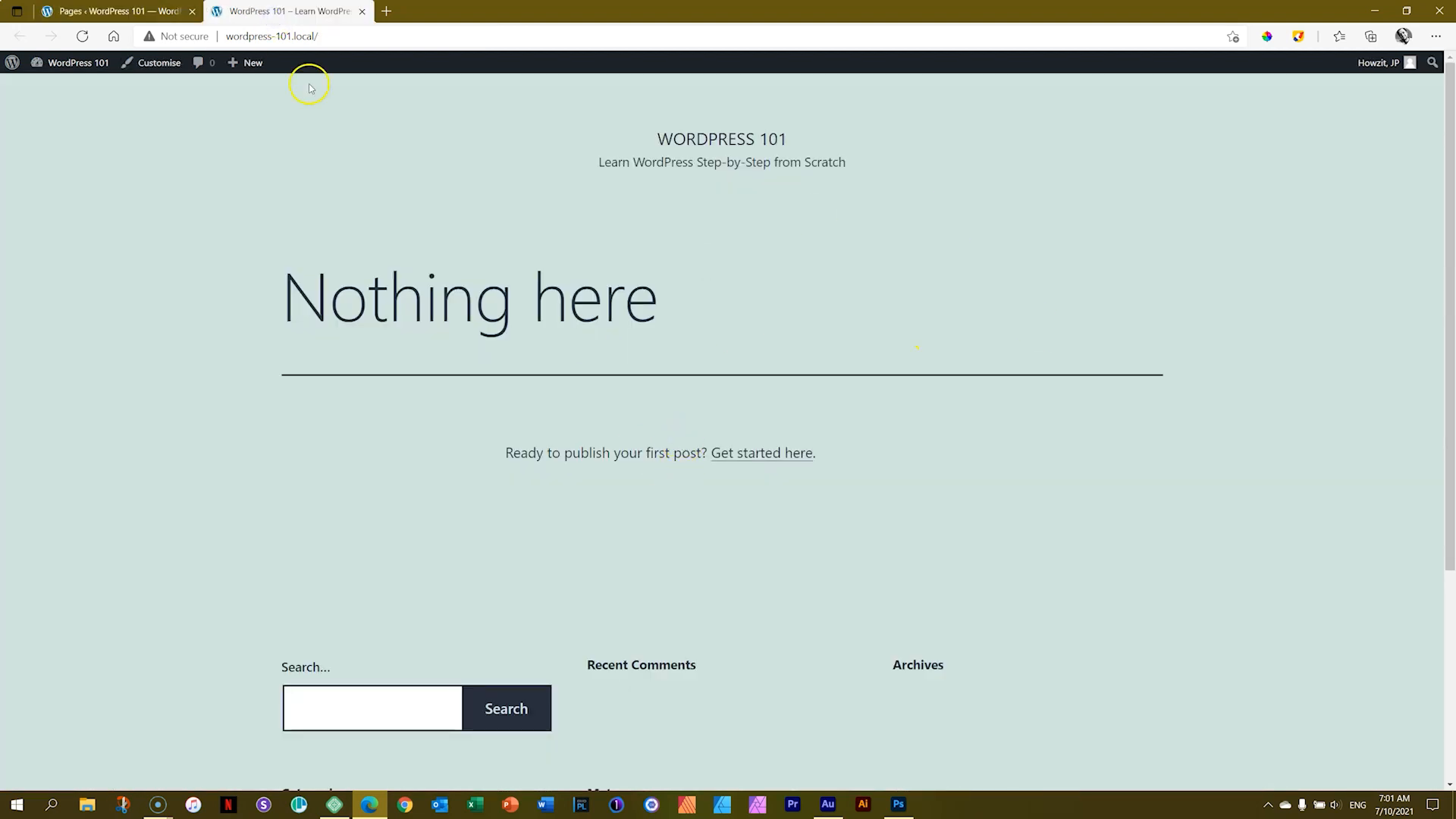
click(174, 11)
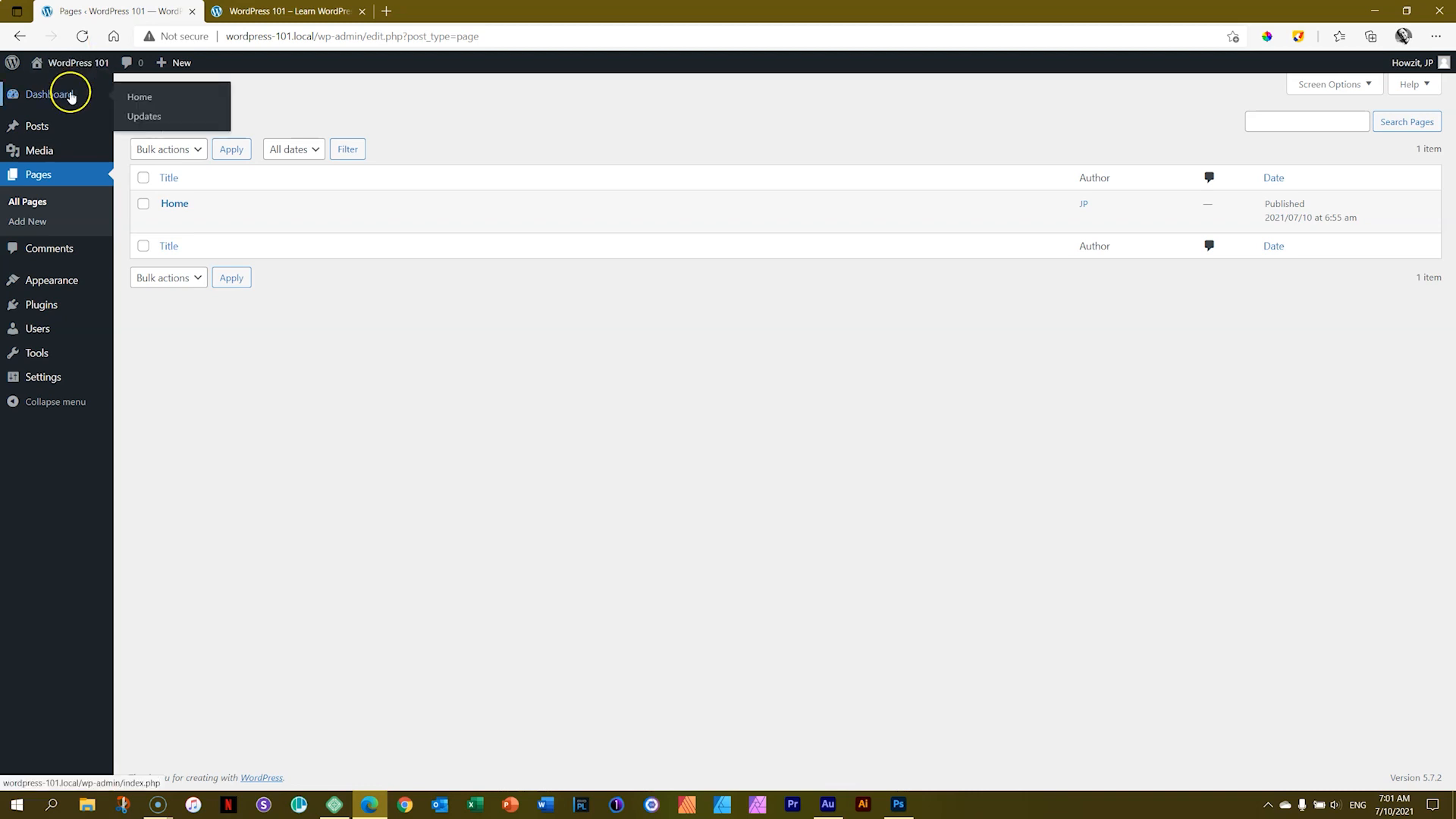
Step: Open the Reading settings, highlight the 'Your homepage displays' option, and check the front-end tab
mouse_move(53, 382)
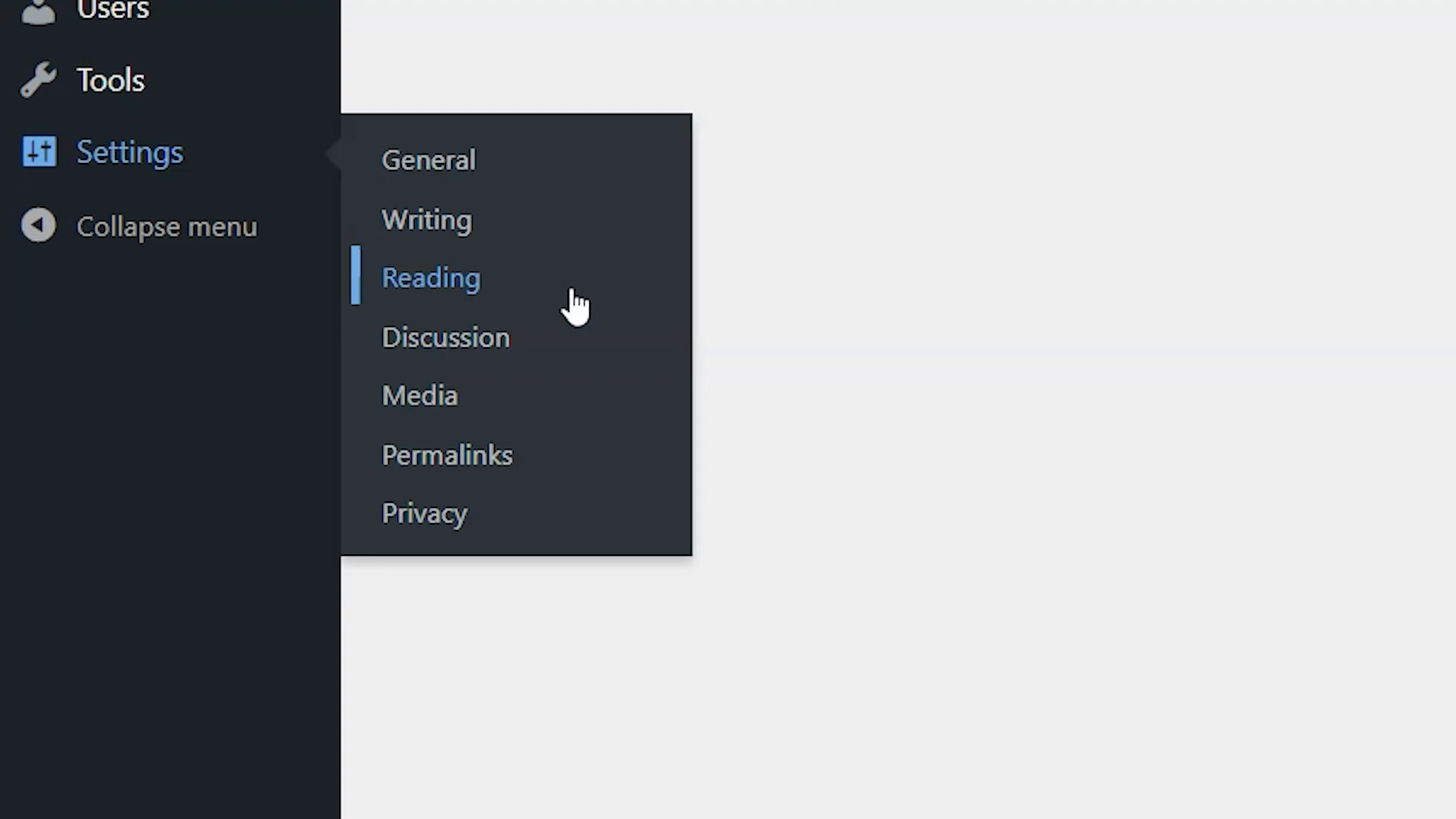
click(573, 291)
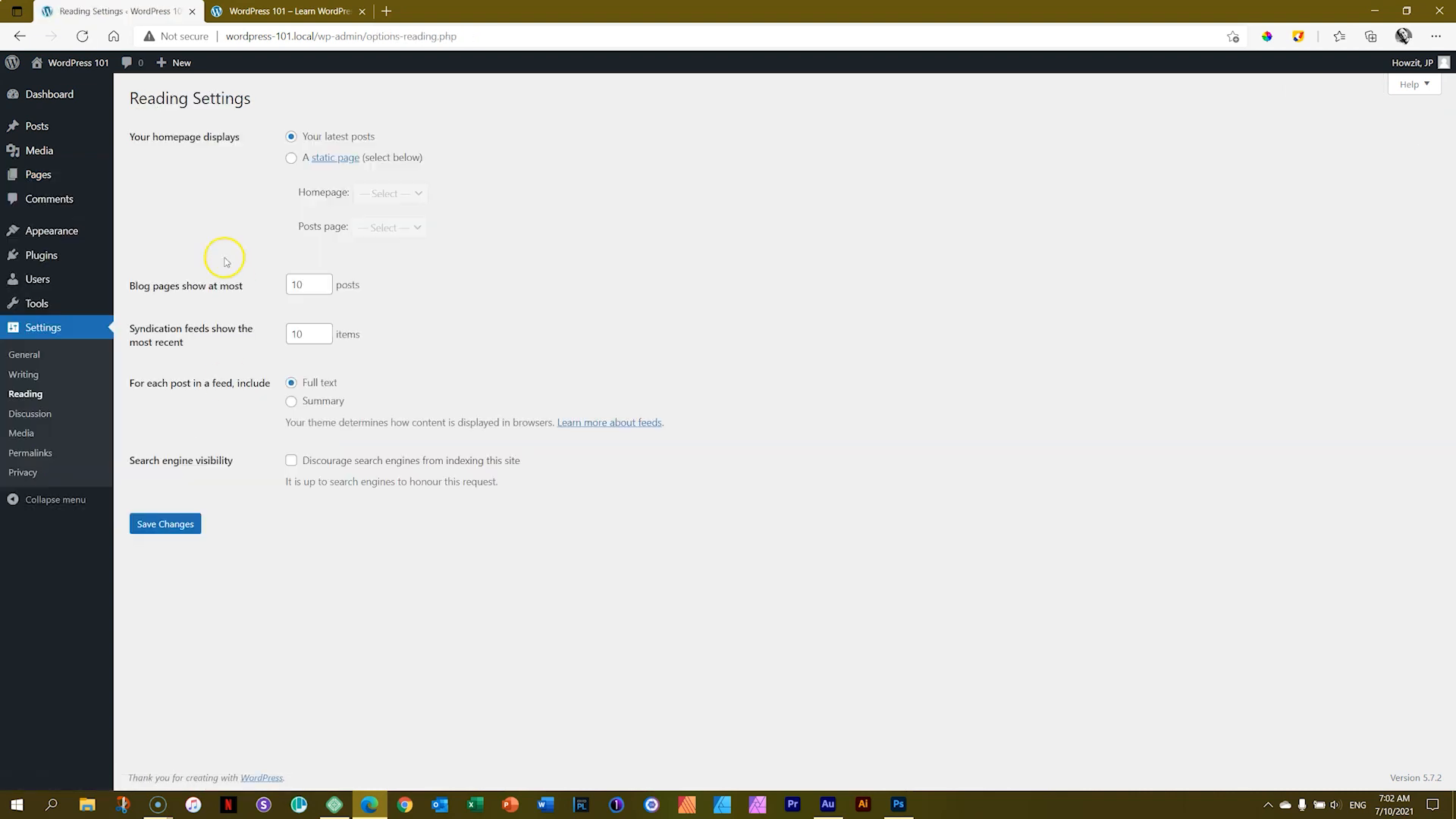
drag(153, 136, 200, 135)
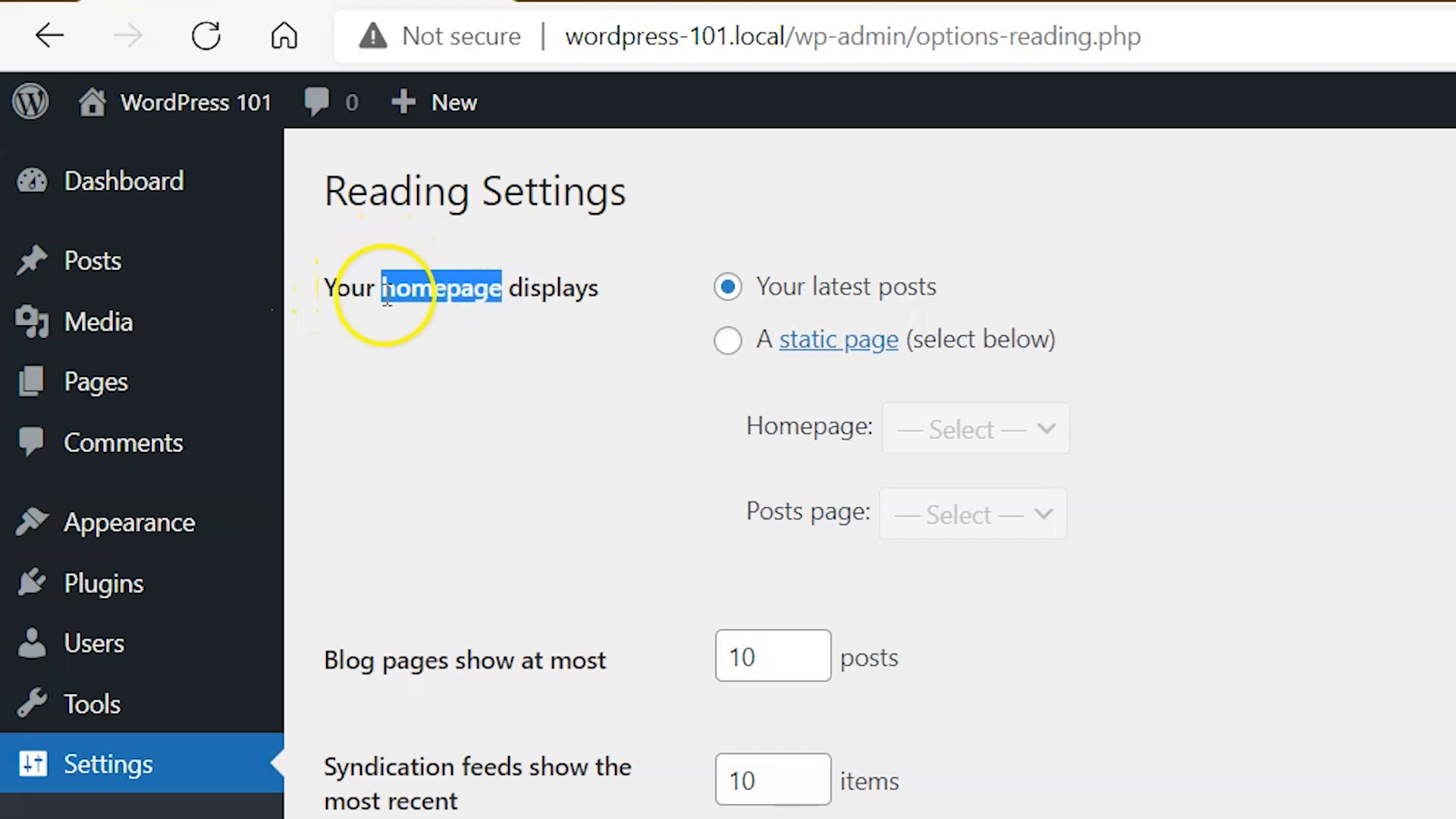
click(679, 7)
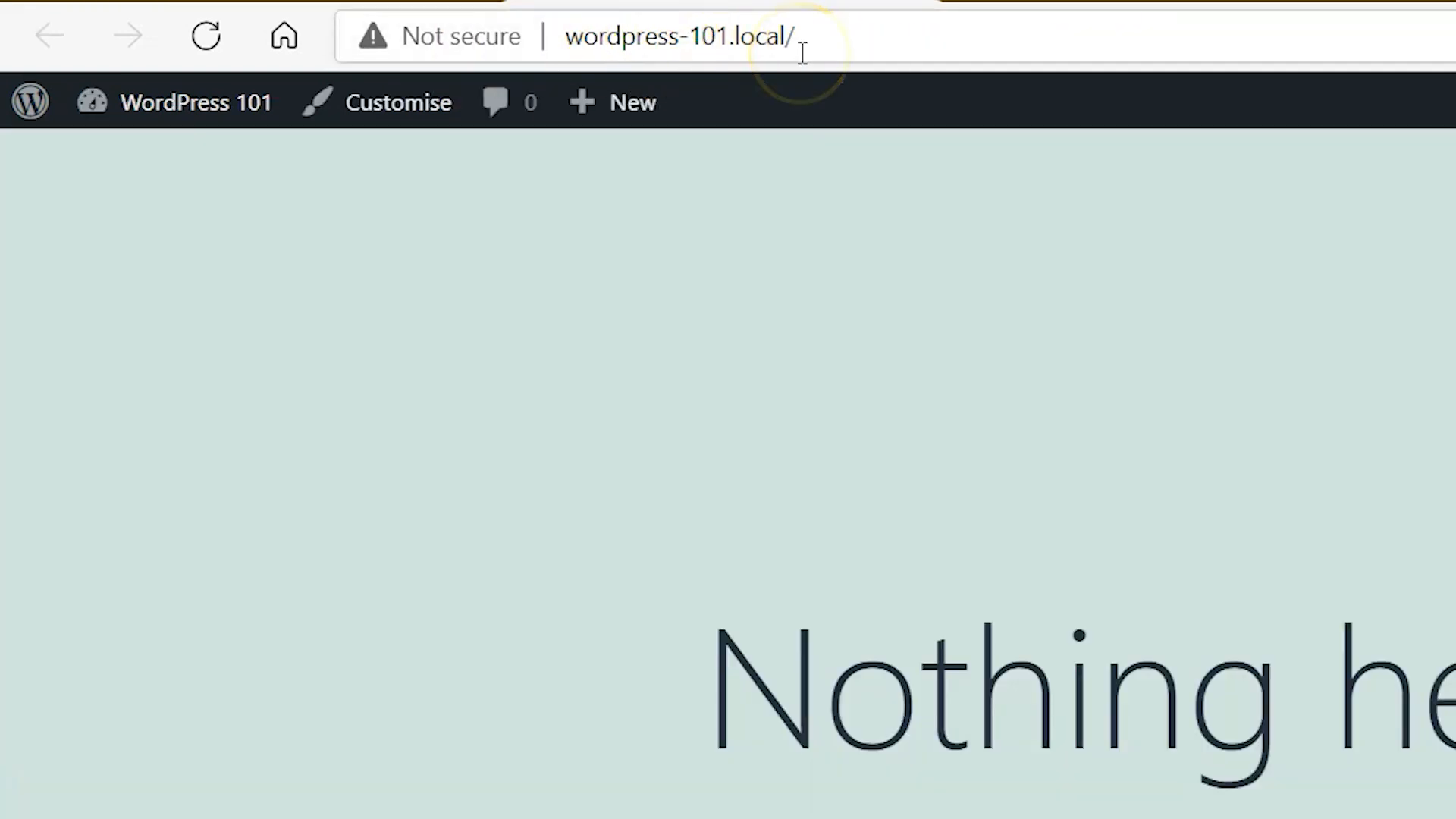
Step: Set the homepage to display a static page, choose Home as the homepage, and save the Reading settings
click(309, 4)
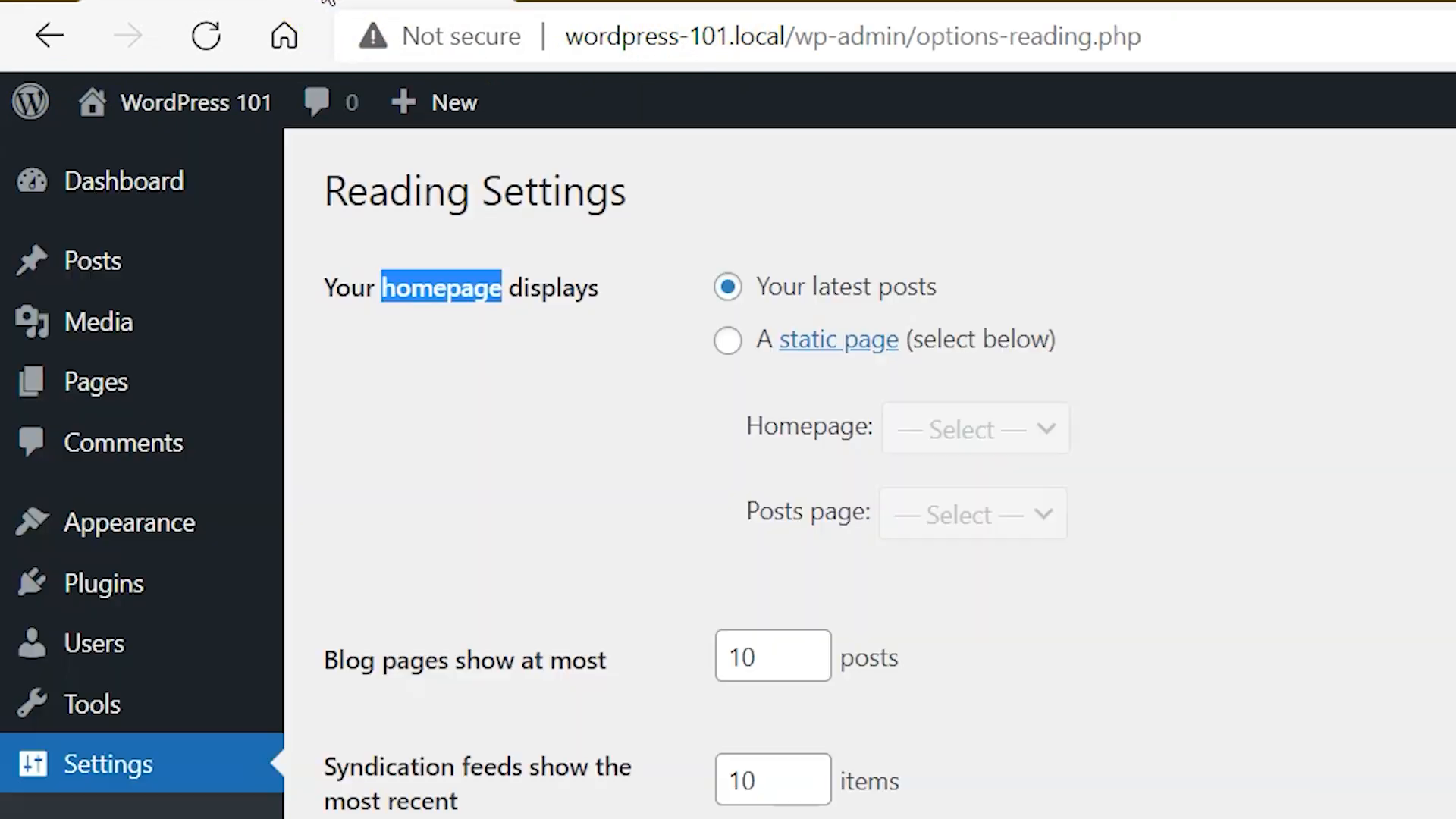
click(449, 425)
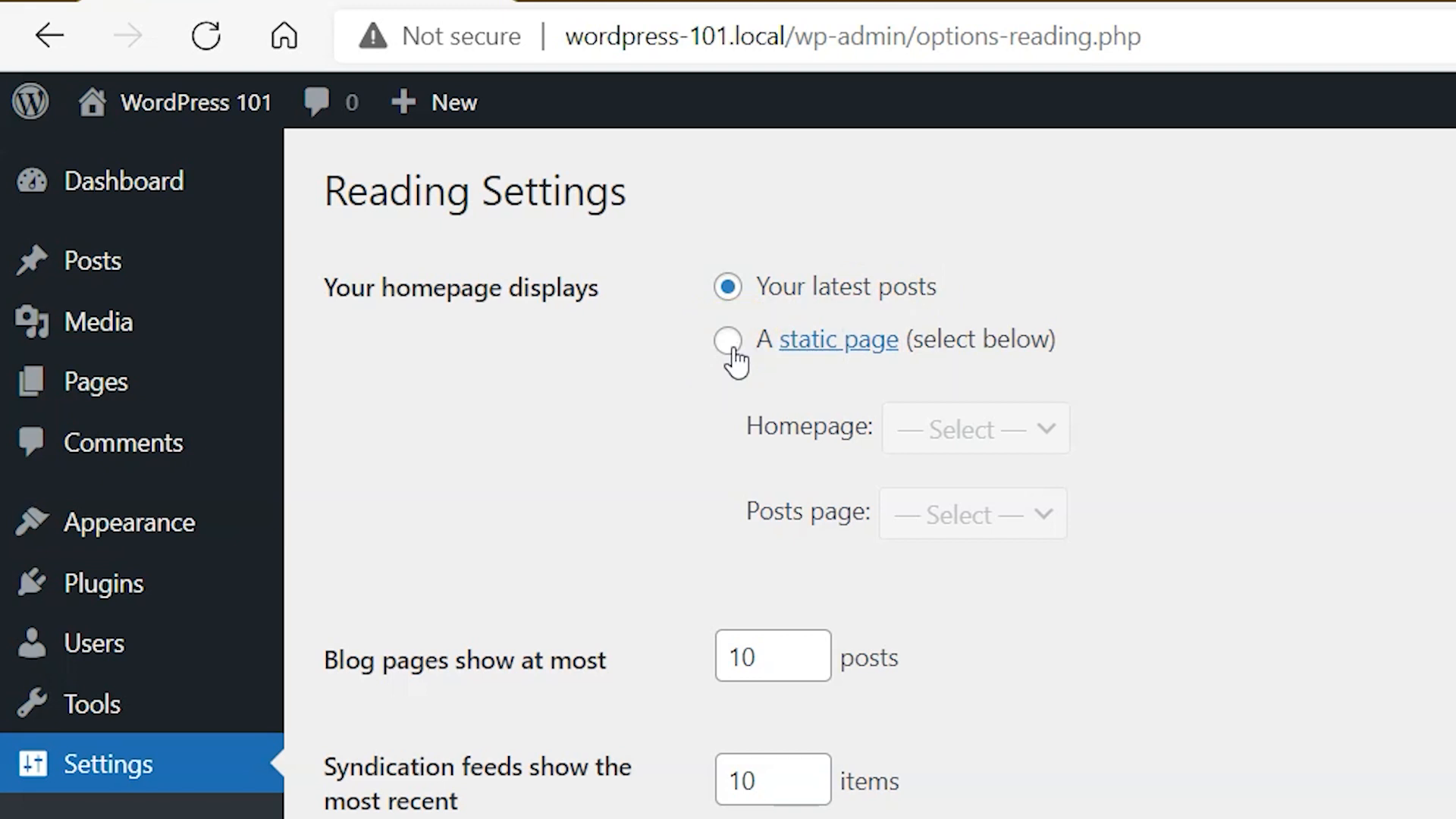
click(731, 348)
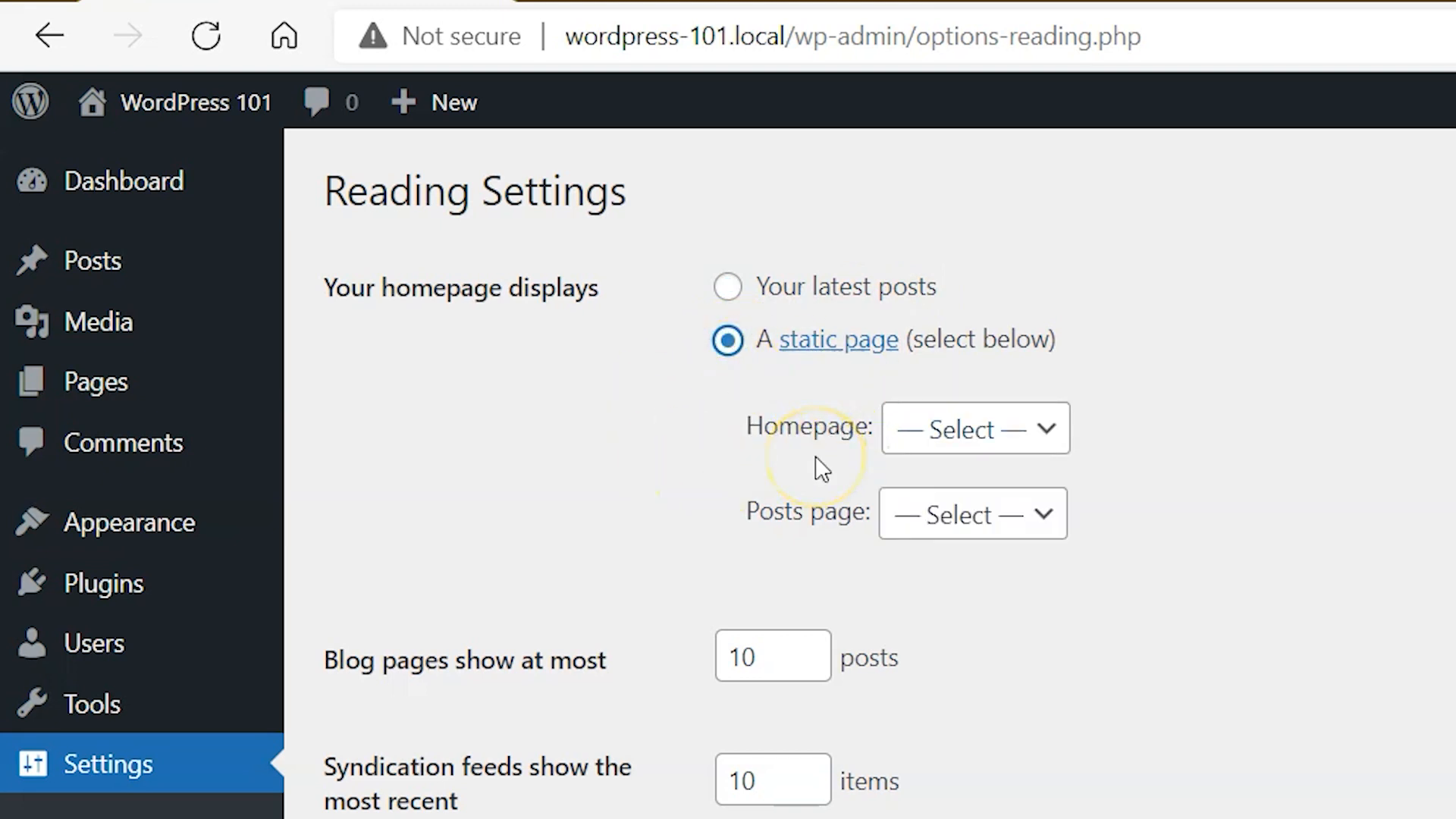
click(1045, 437)
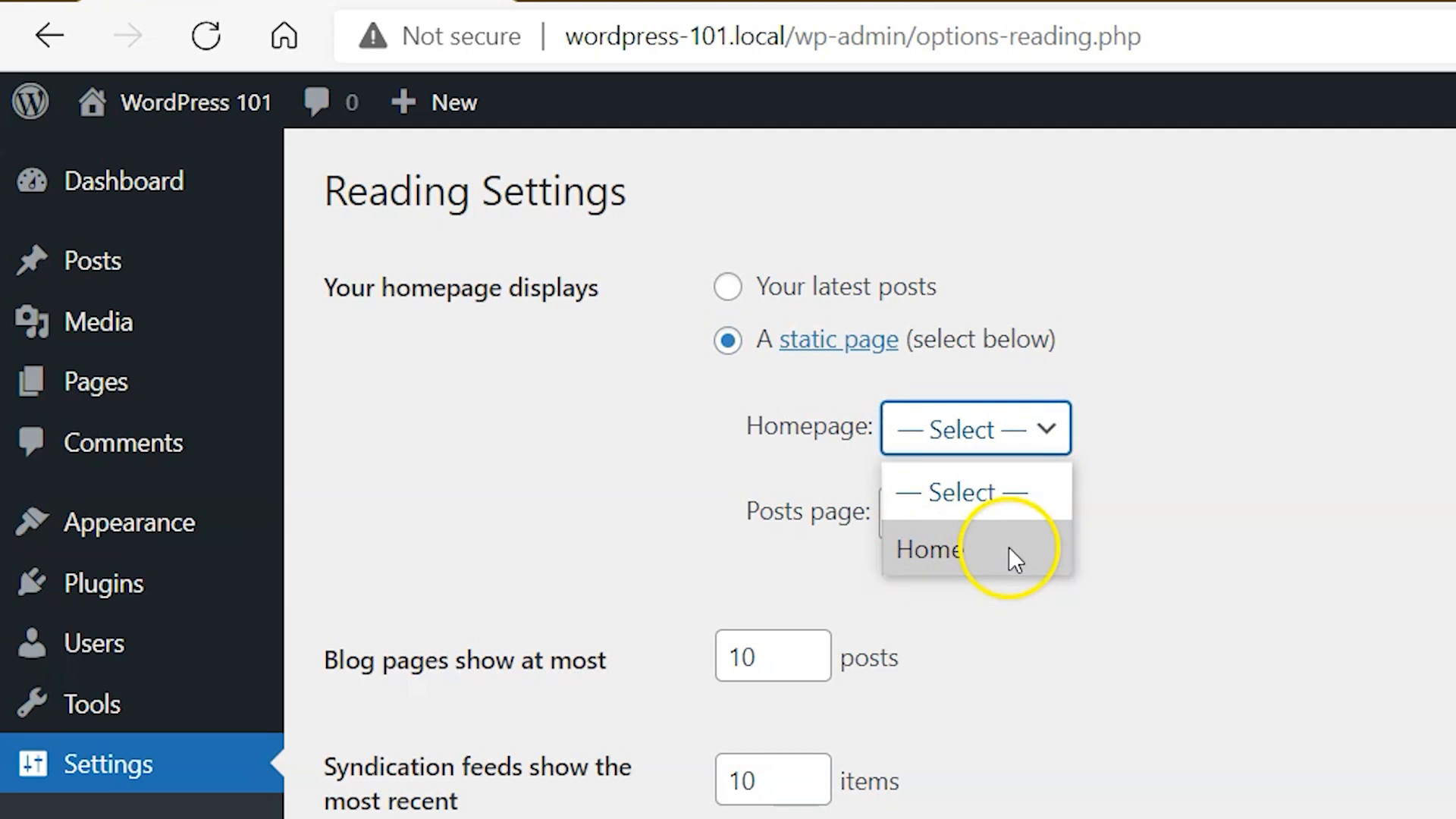
click(999, 551)
click(986, 630)
click(237, 628)
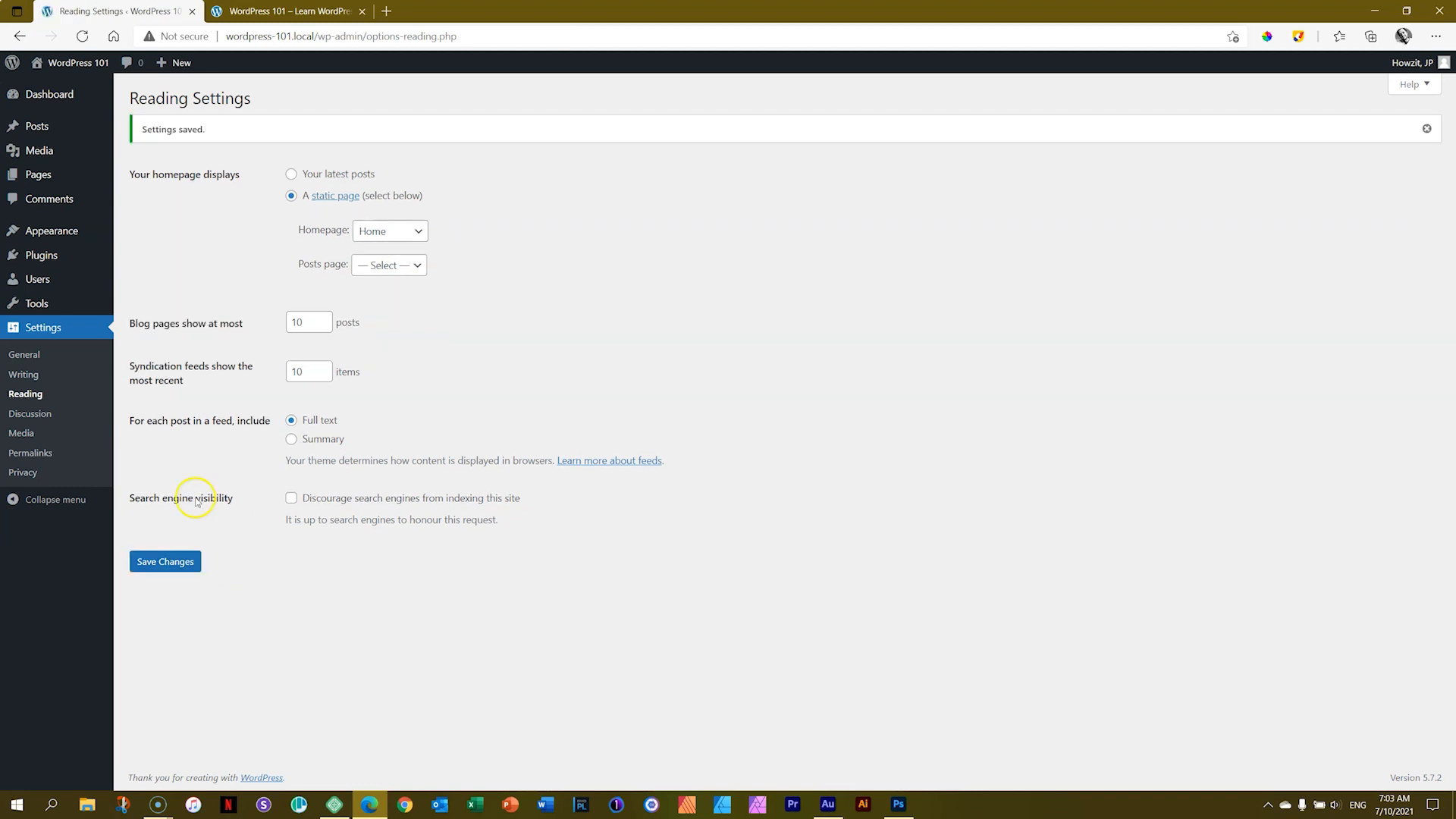
Step: Open the Pages list and reload the front-end tab to view the new static homepage
click(56, 179)
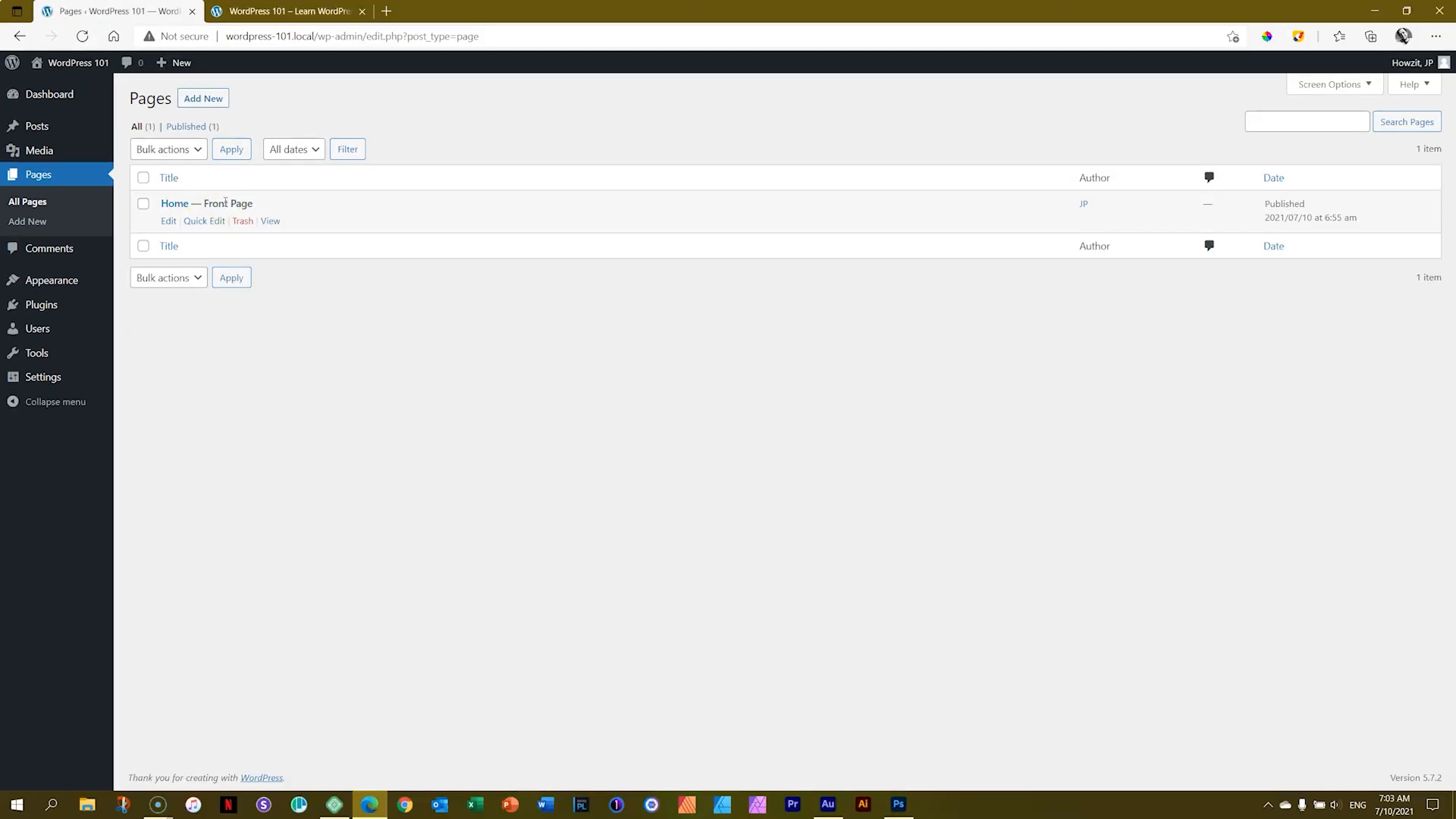
click(288, 11)
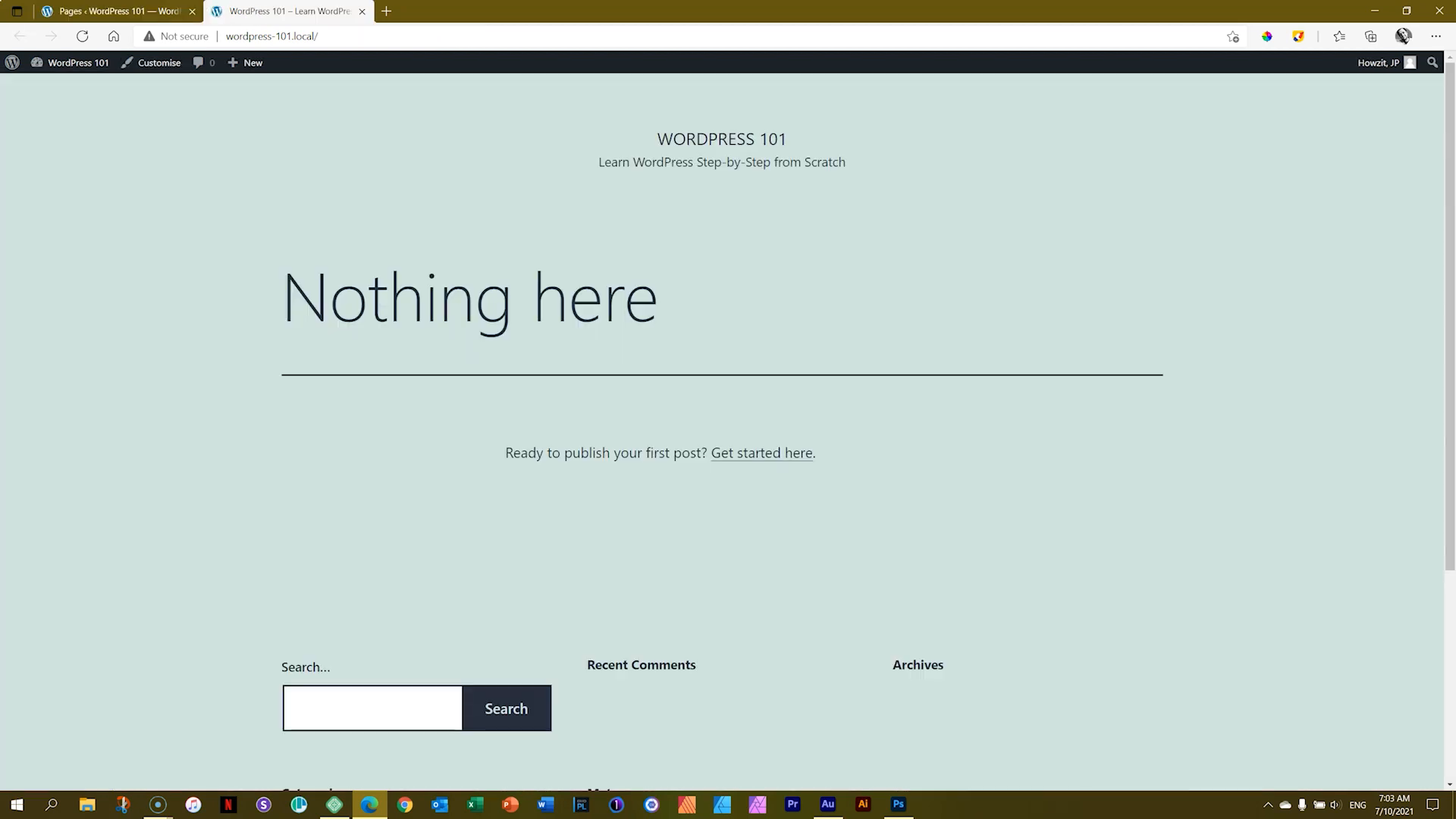
click(84, 36)
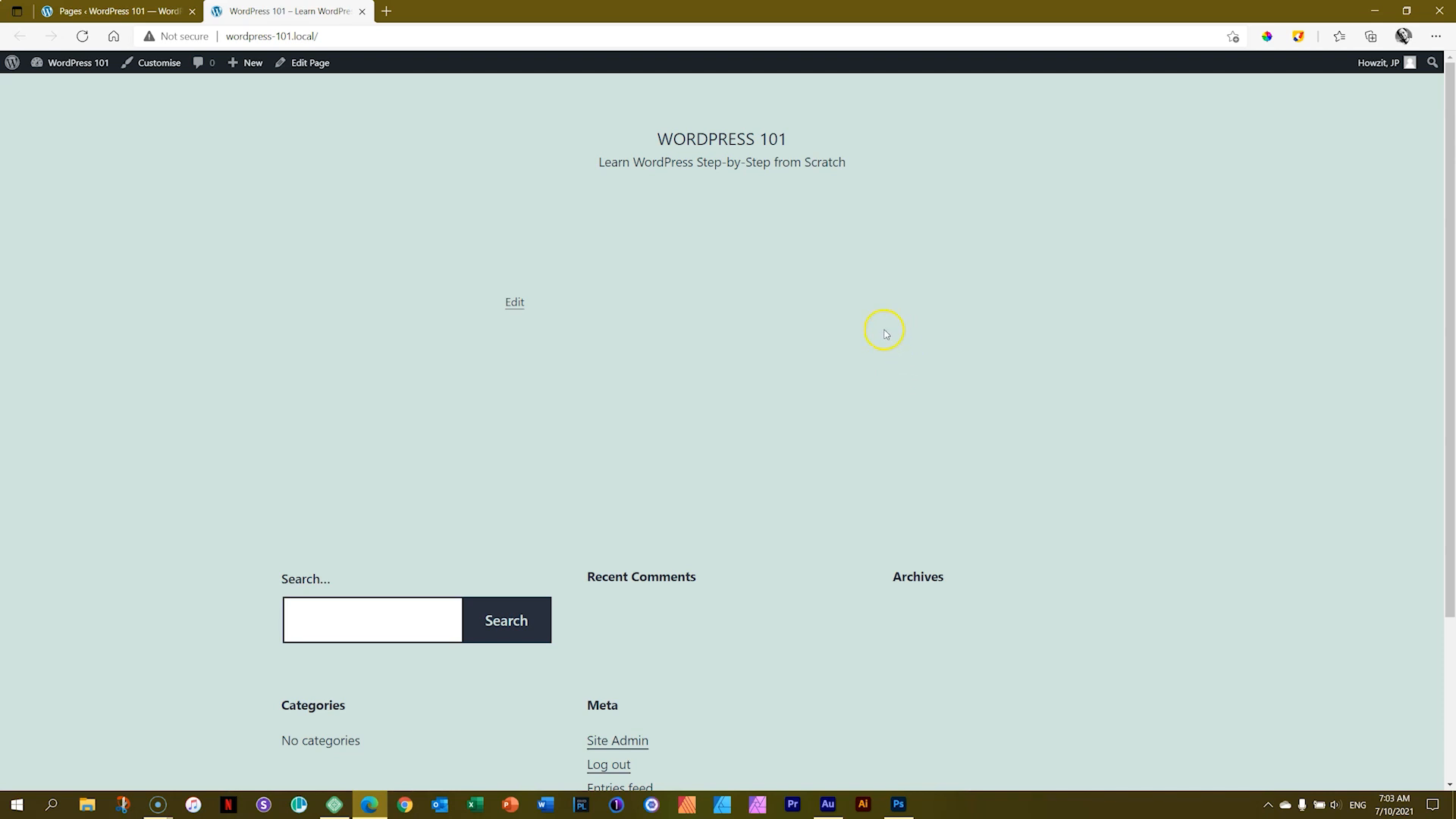
Step: Activate the Twenty Twenty theme from the Themes screen
click(114, 11)
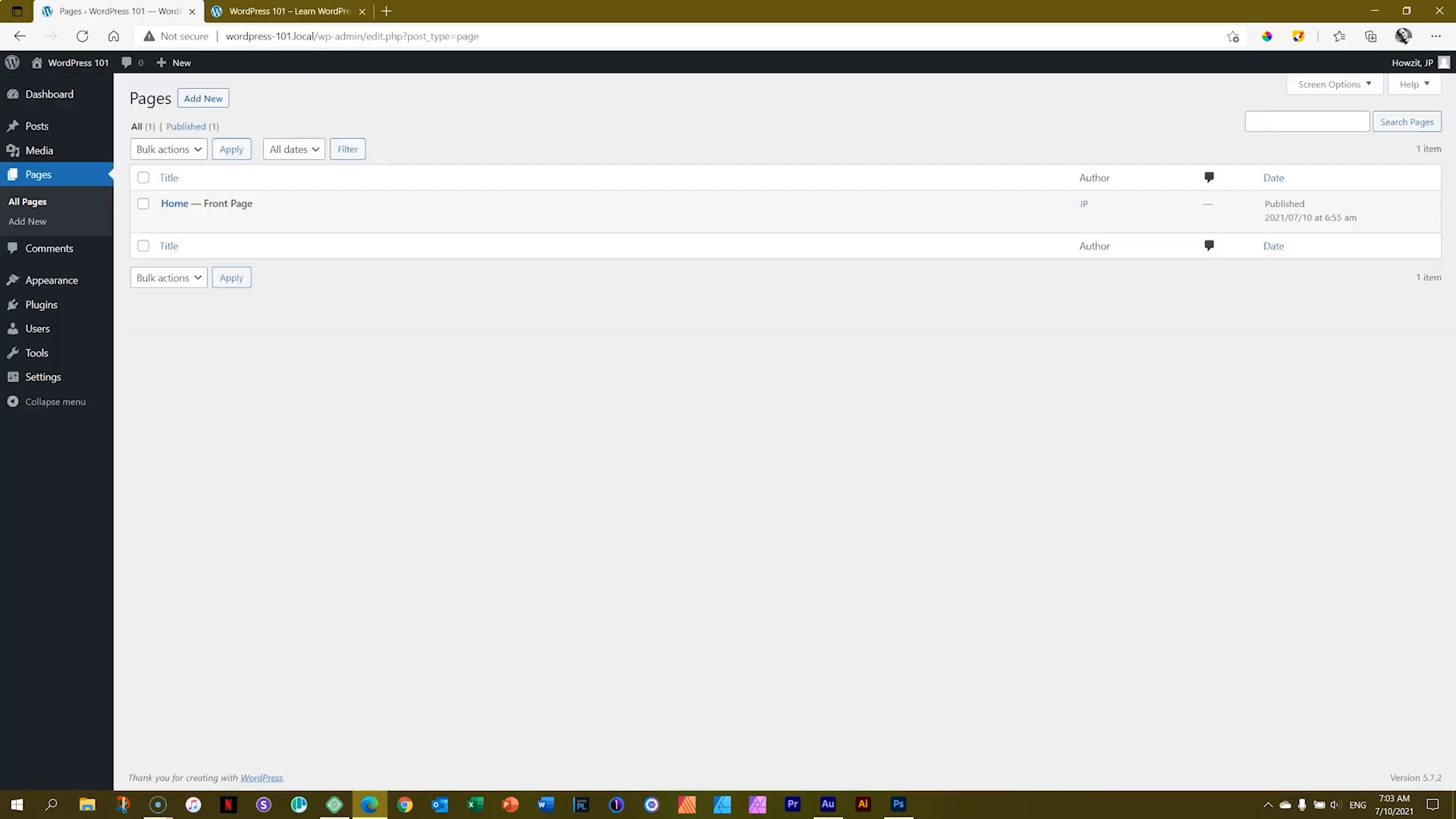
mouse_move(68, 289)
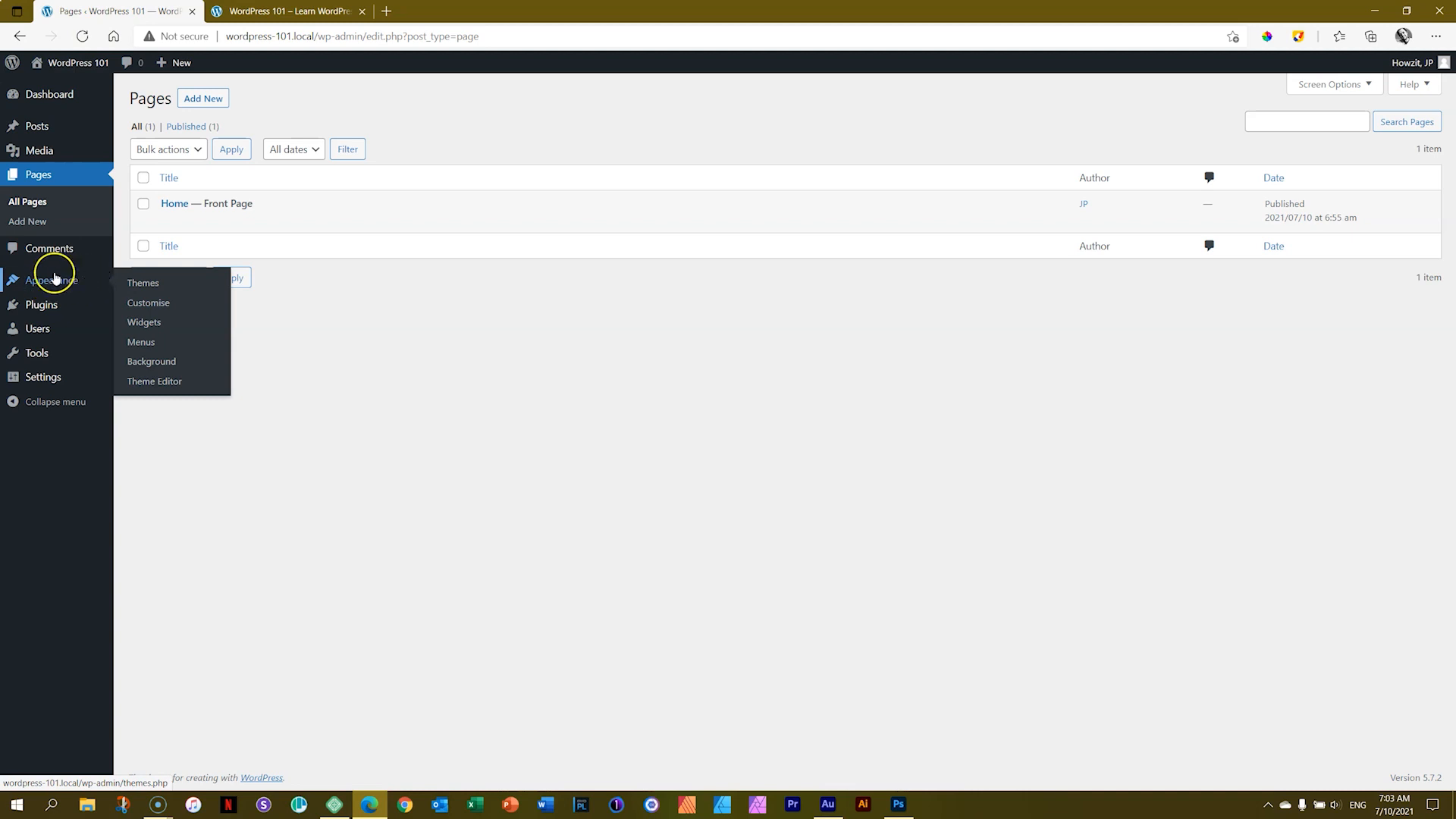
click(141, 287)
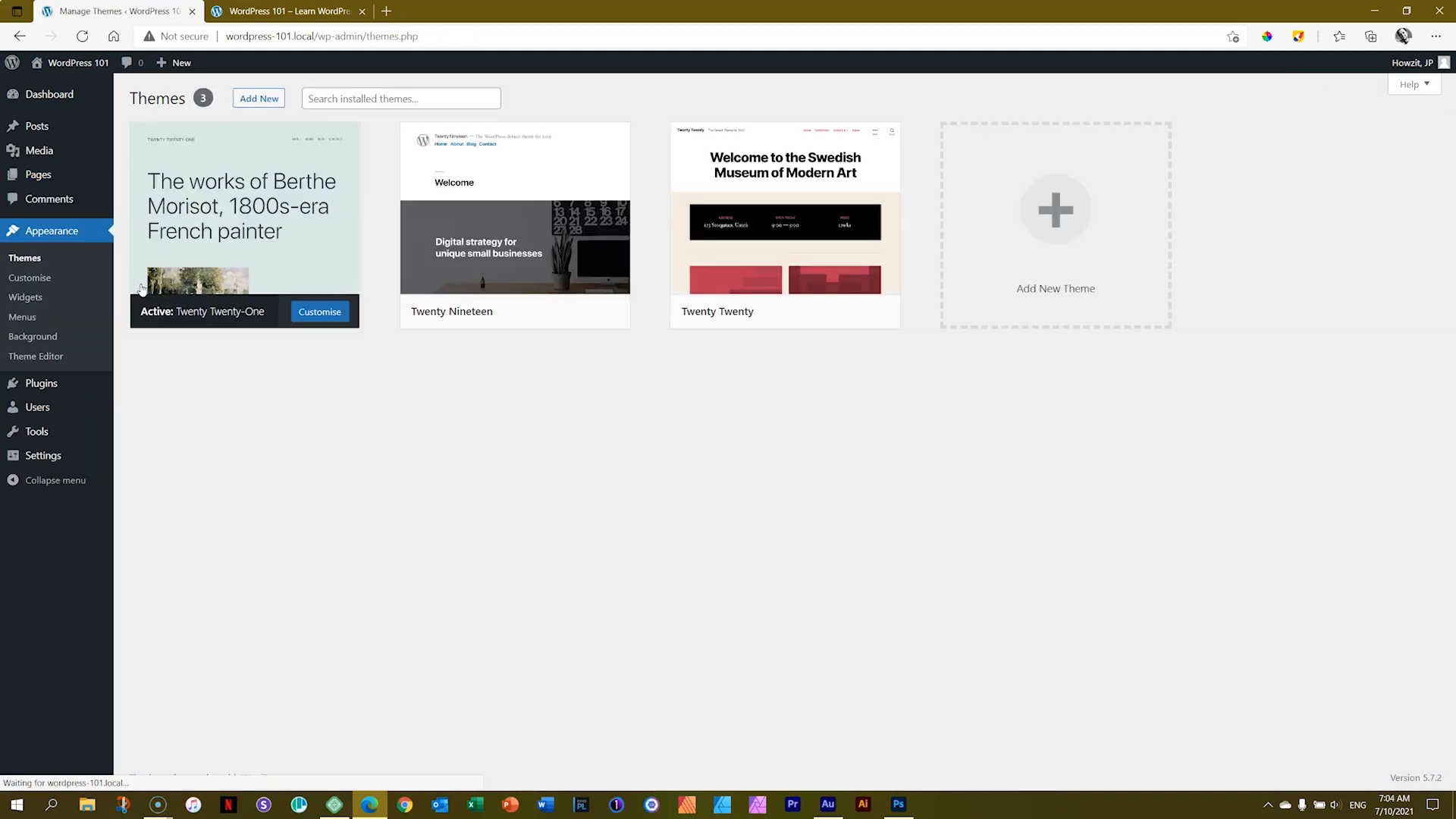
click(790, 314)
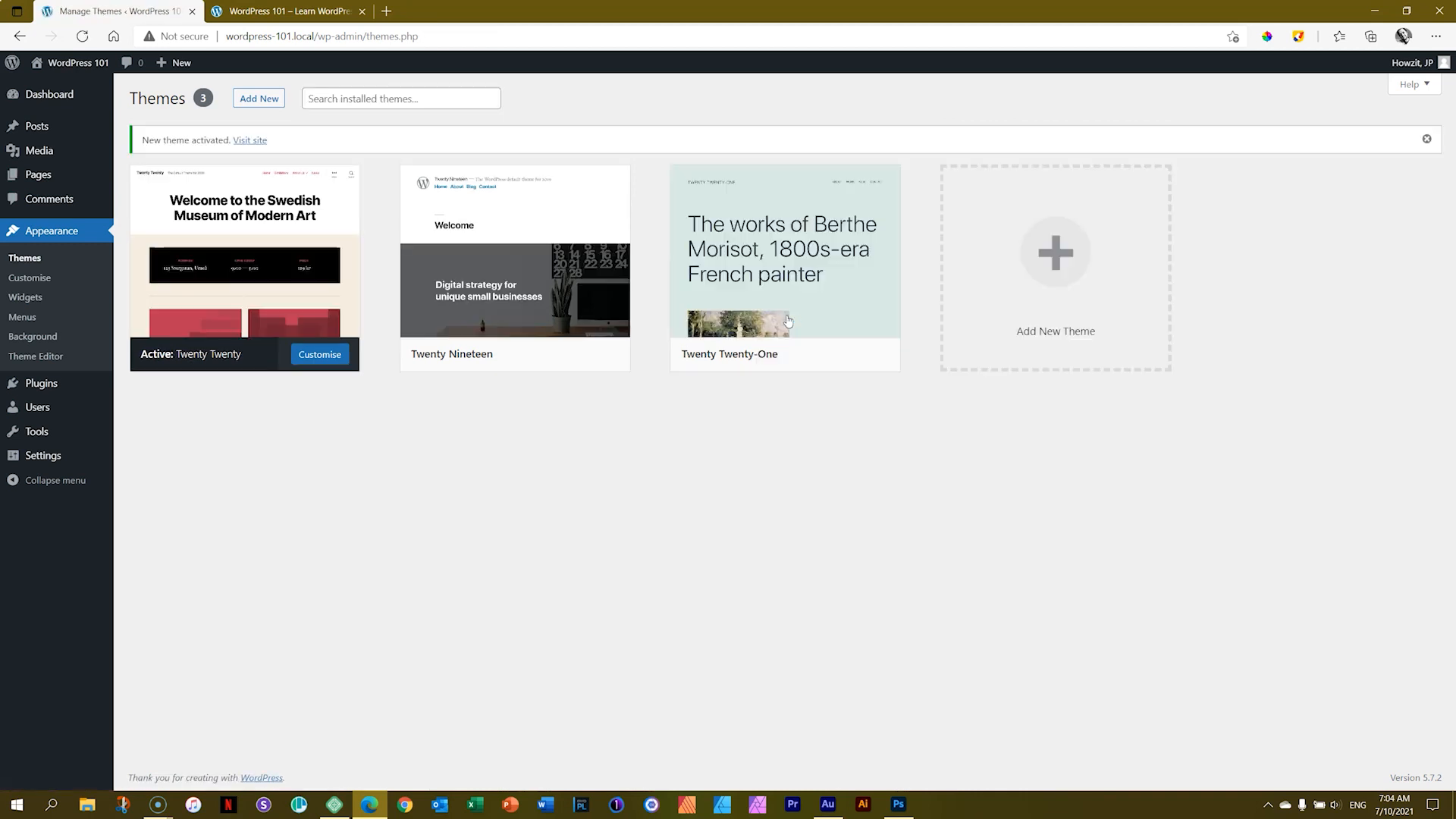
Step: Reload the front-end tab and highlight the Home page title to examine it in Twenty Twenty
click(292, 10)
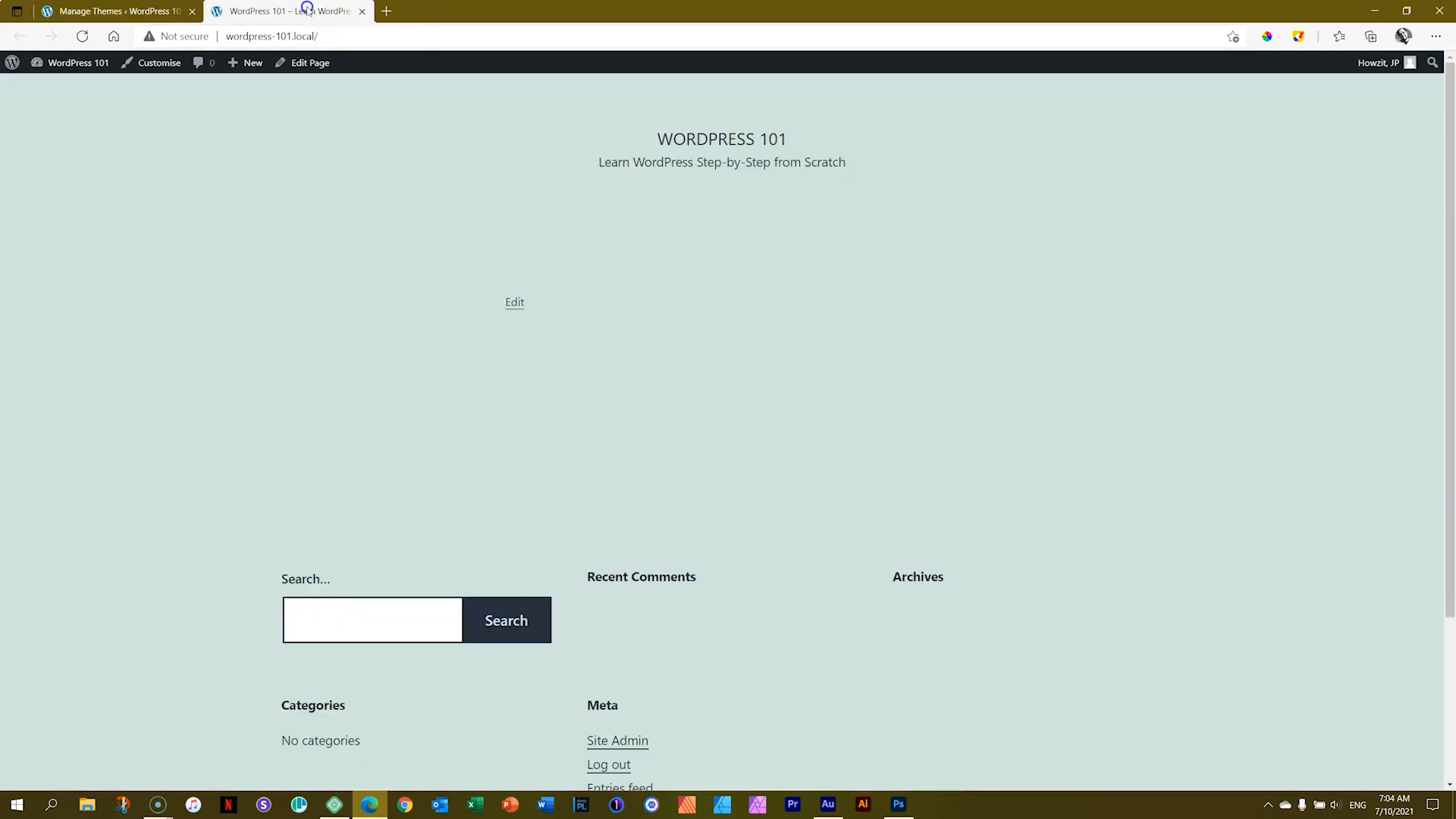
click(82, 35)
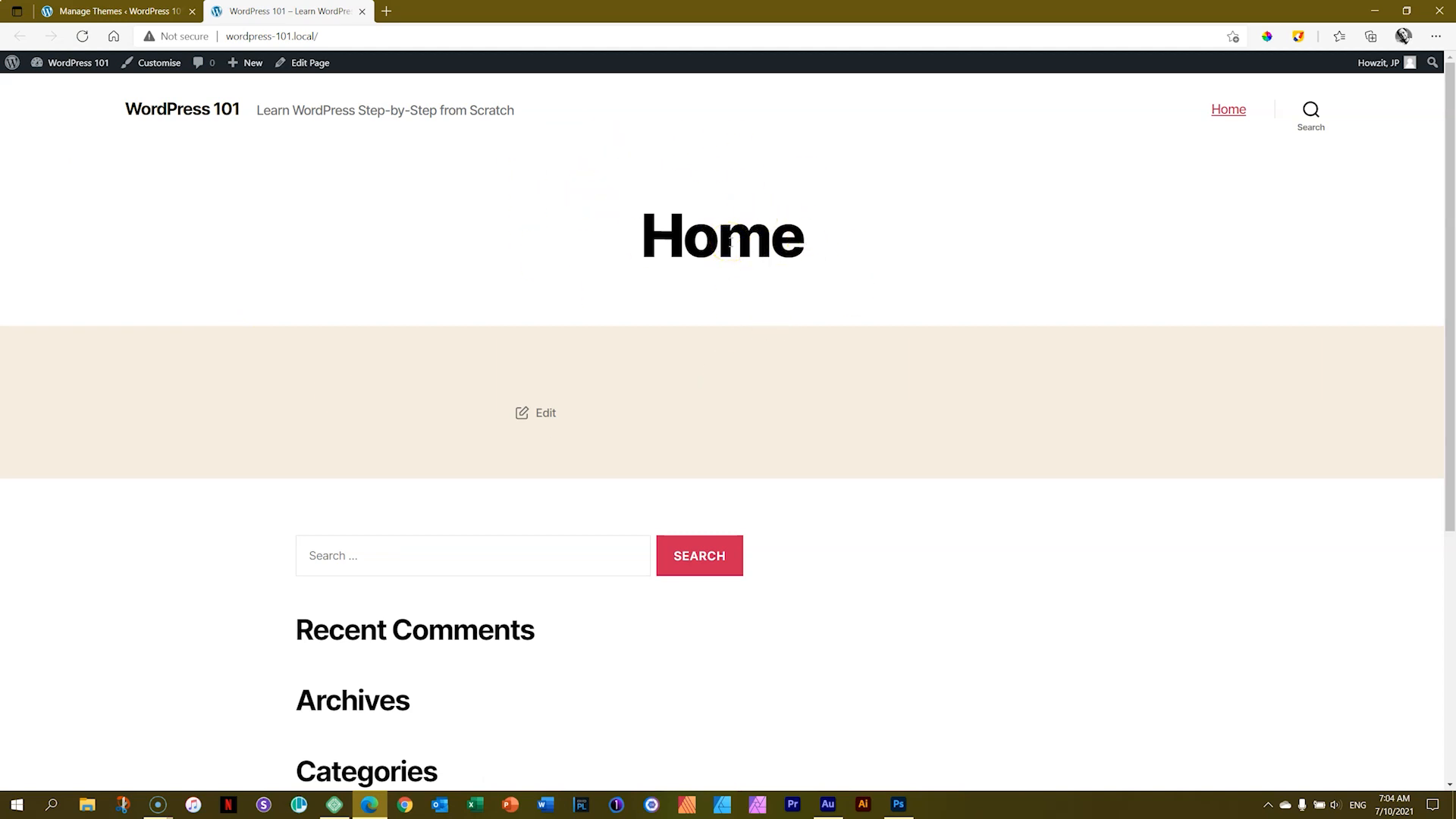
drag(641, 235, 806, 236)
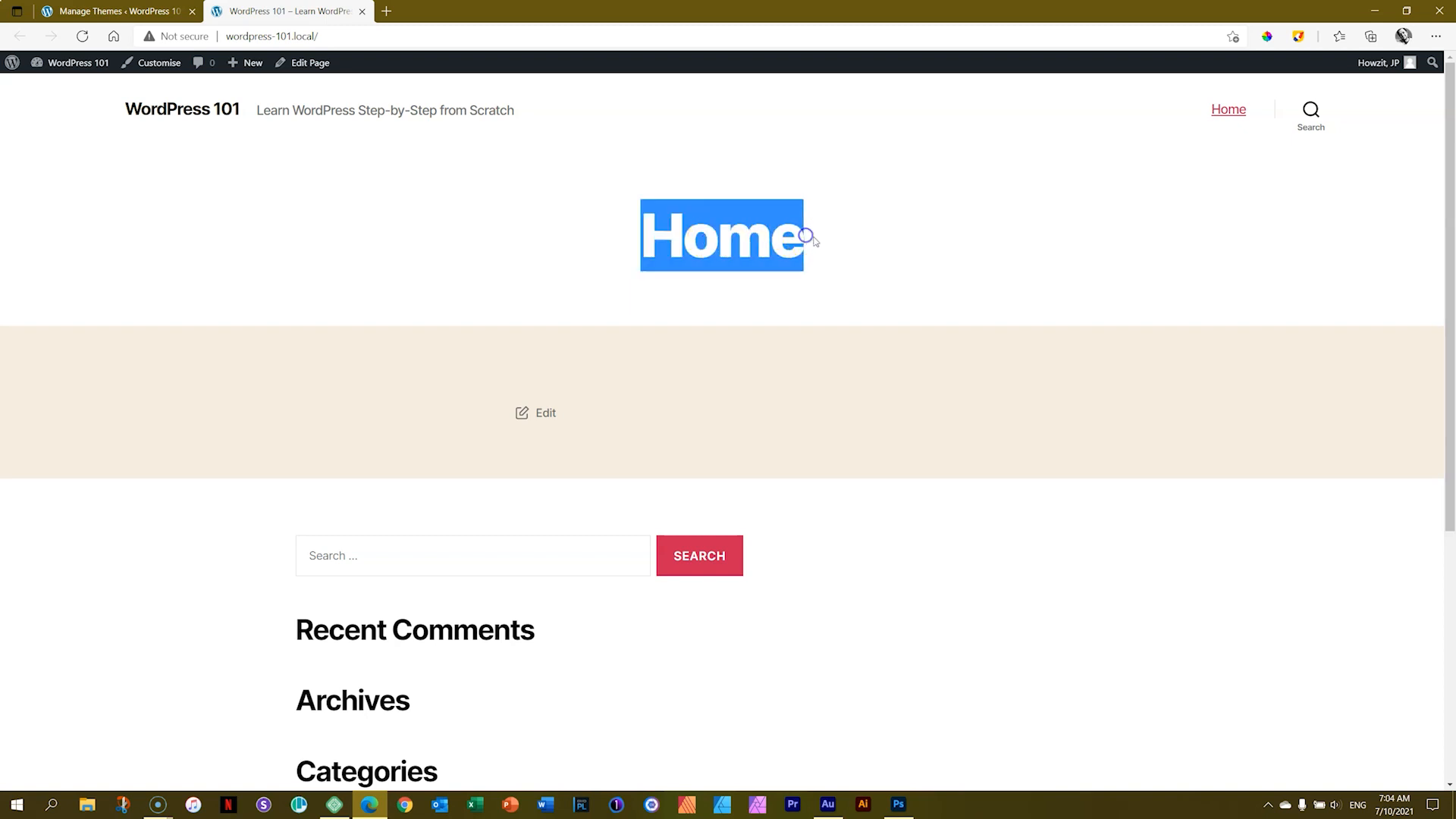
click(890, 304)
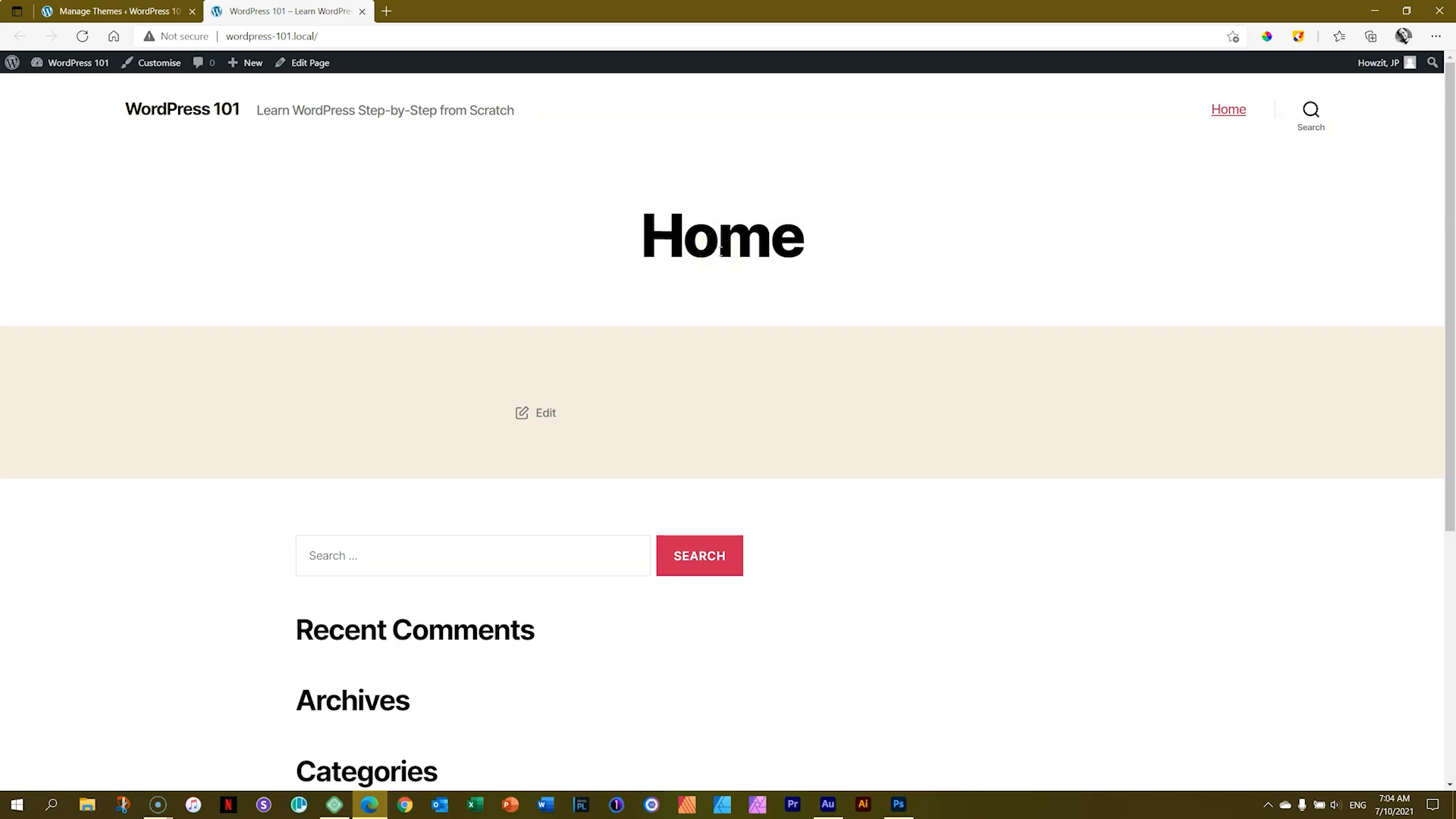
Step: Activate the Twenty Nineteen theme
click(184, 7)
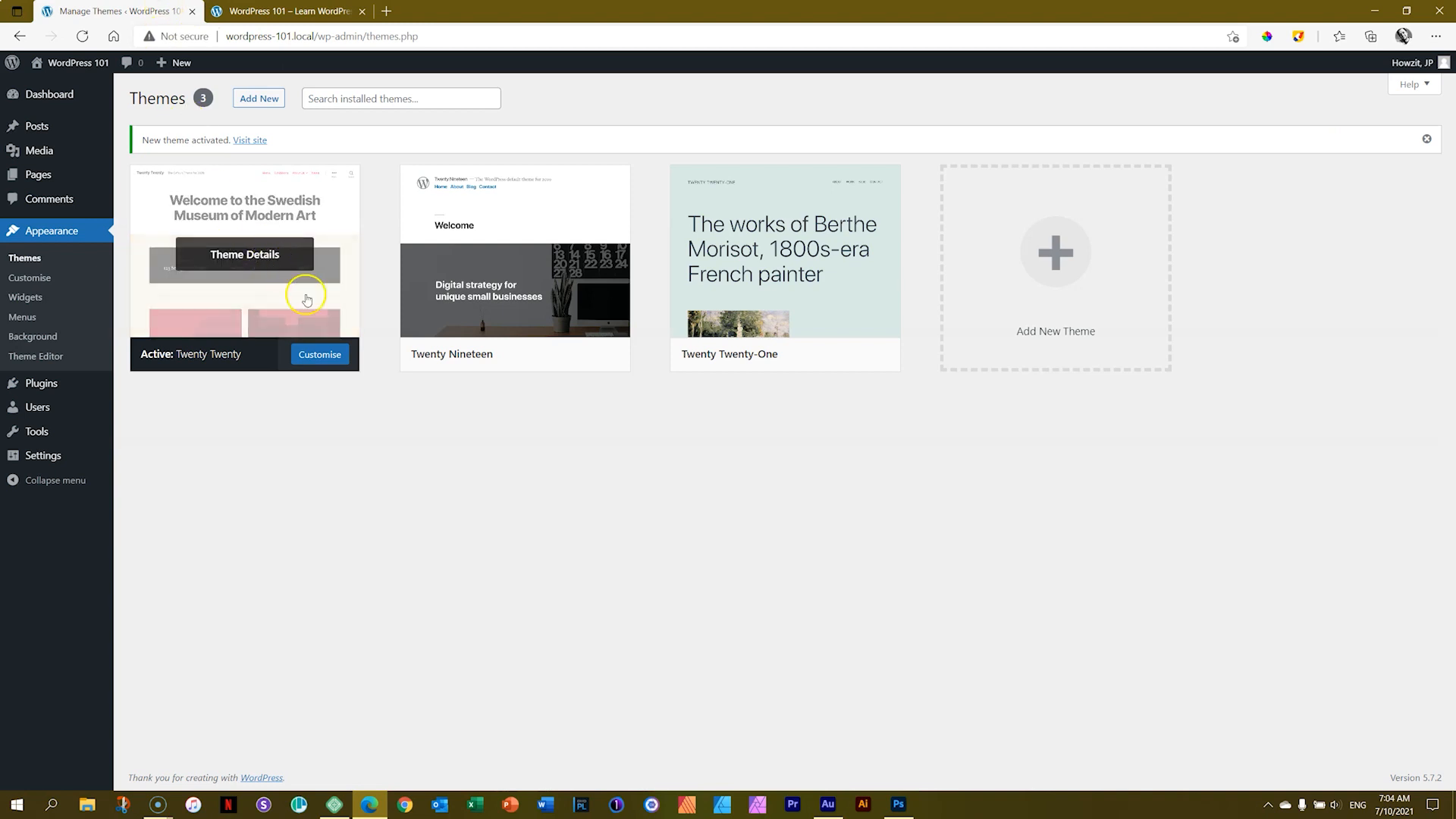
click(531, 355)
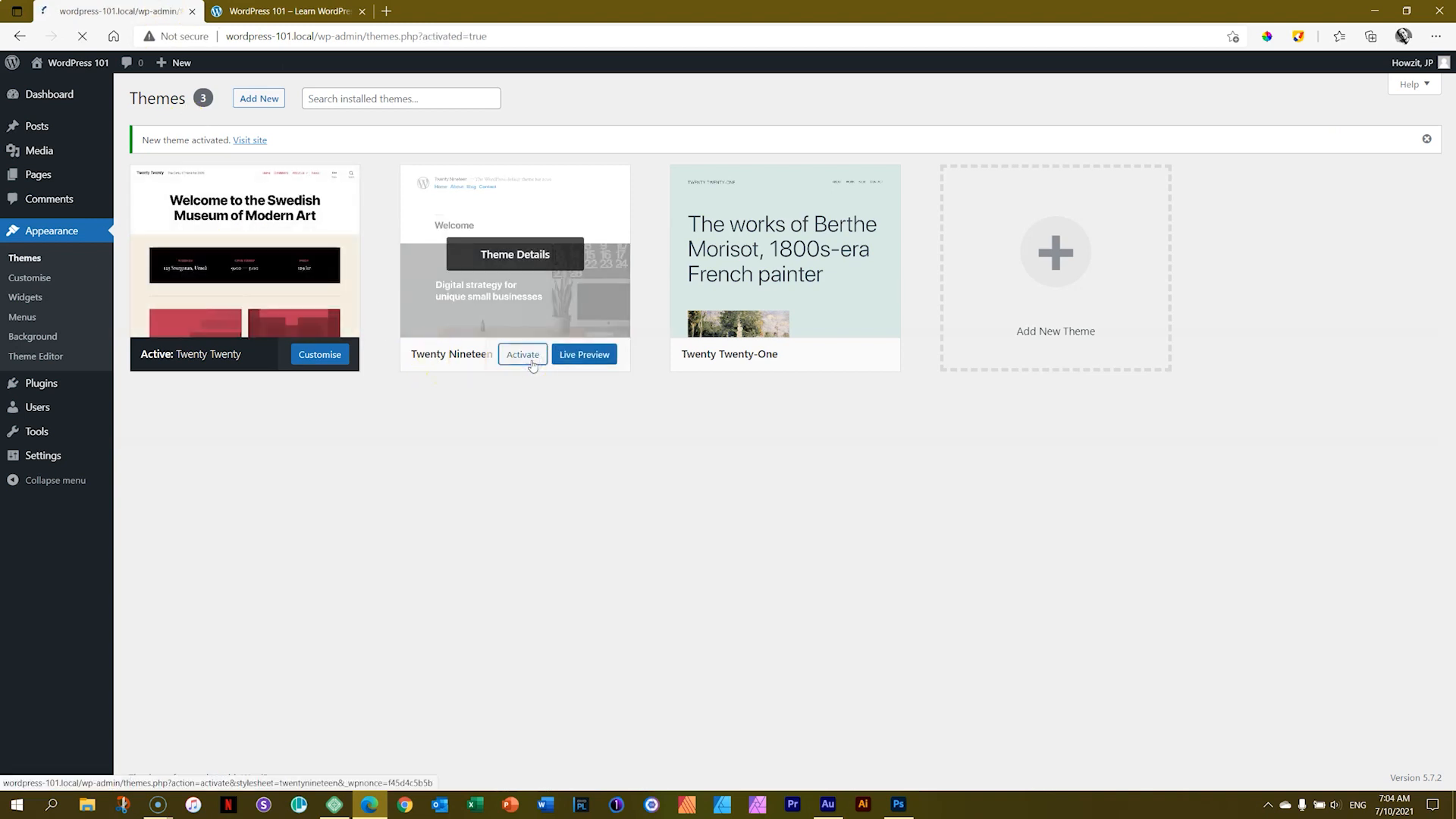
Step: Reload the front-end tab and highlight the Home page title to examine it in Twenty Nineteen
click(287, 11)
click(89, 39)
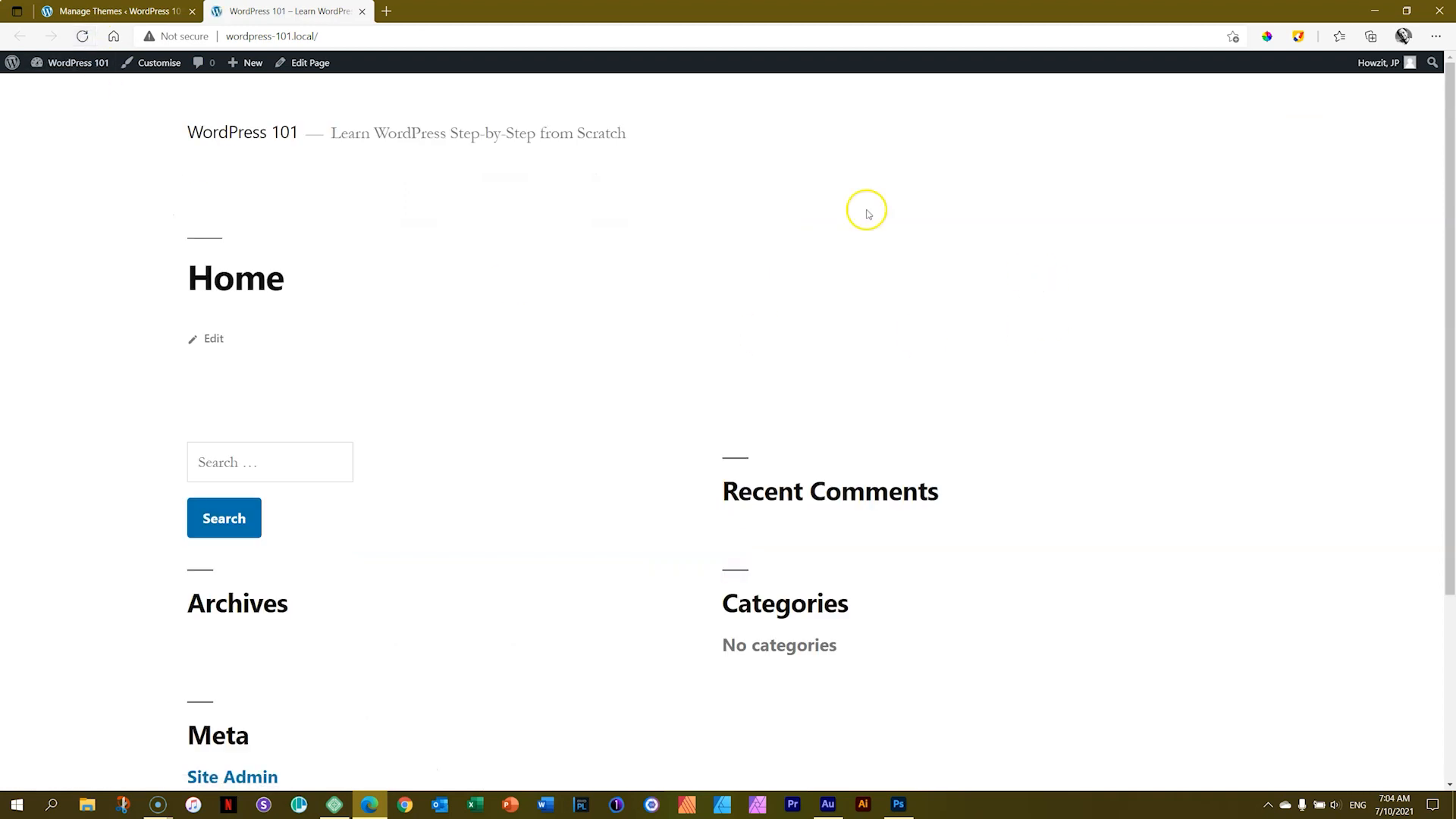
drag(189, 272, 286, 276)
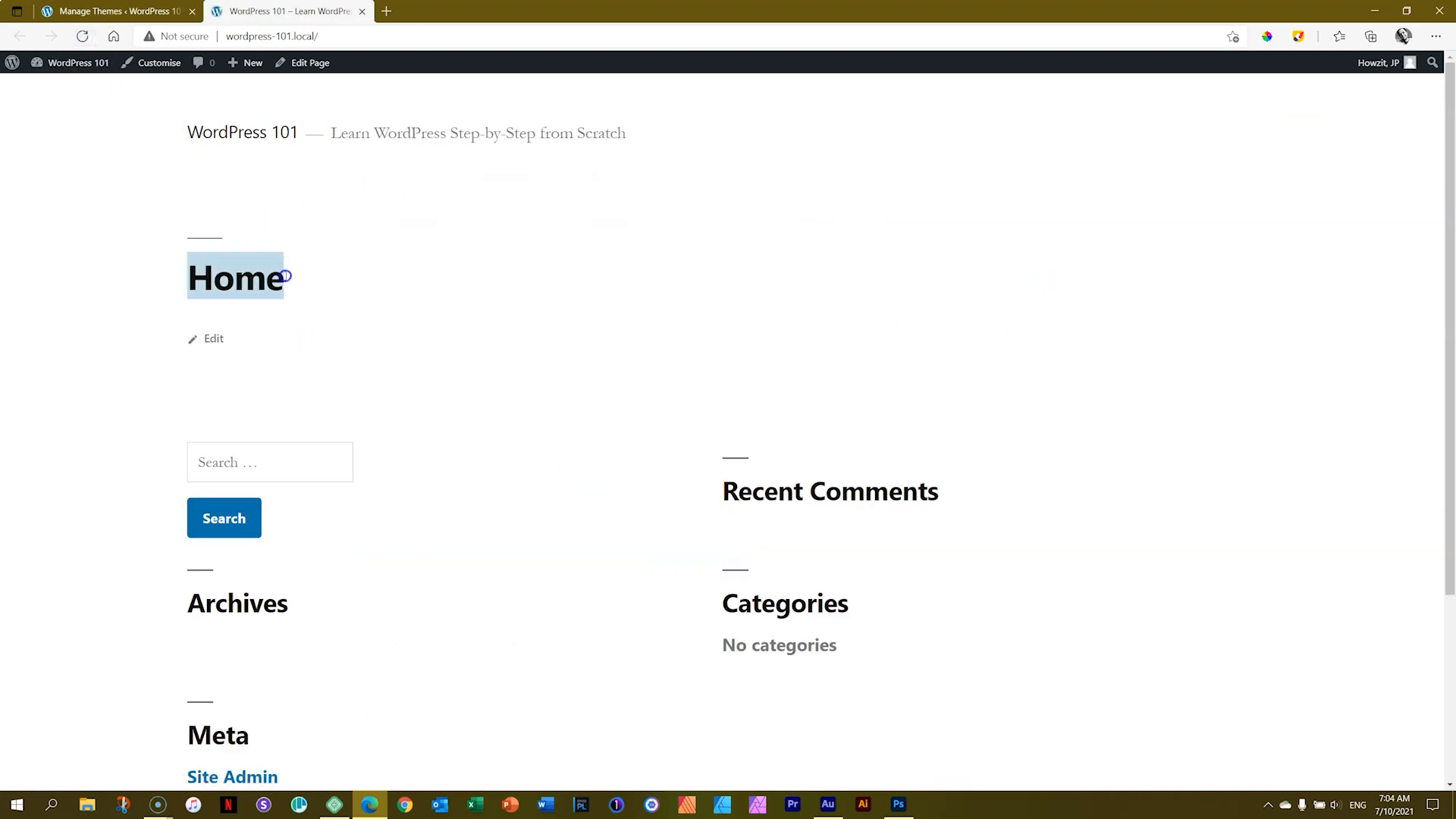
click(375, 281)
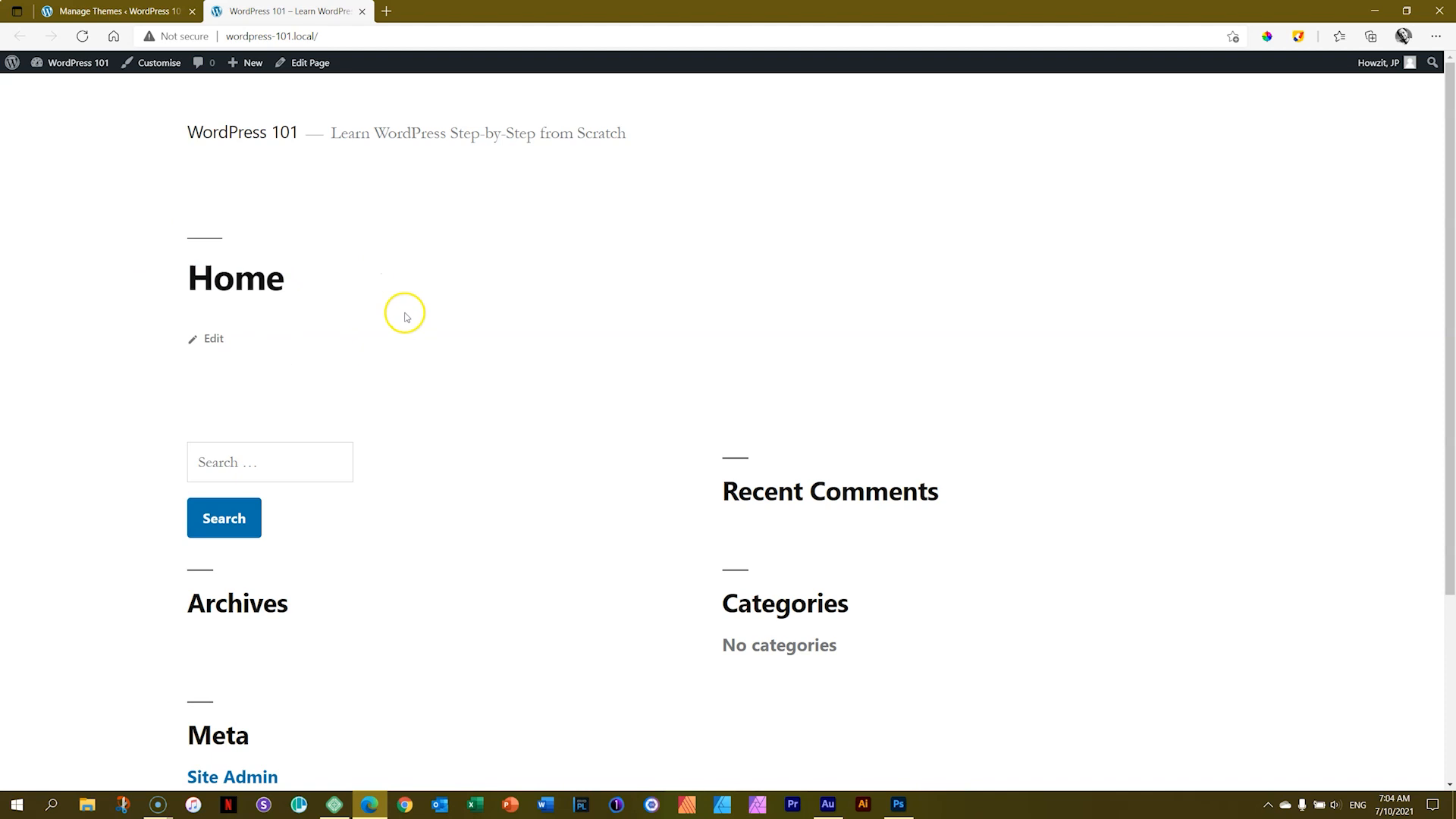
Step: Reactivate the Twenty Twenty-One theme and reload the front-end tab
click(113, 10)
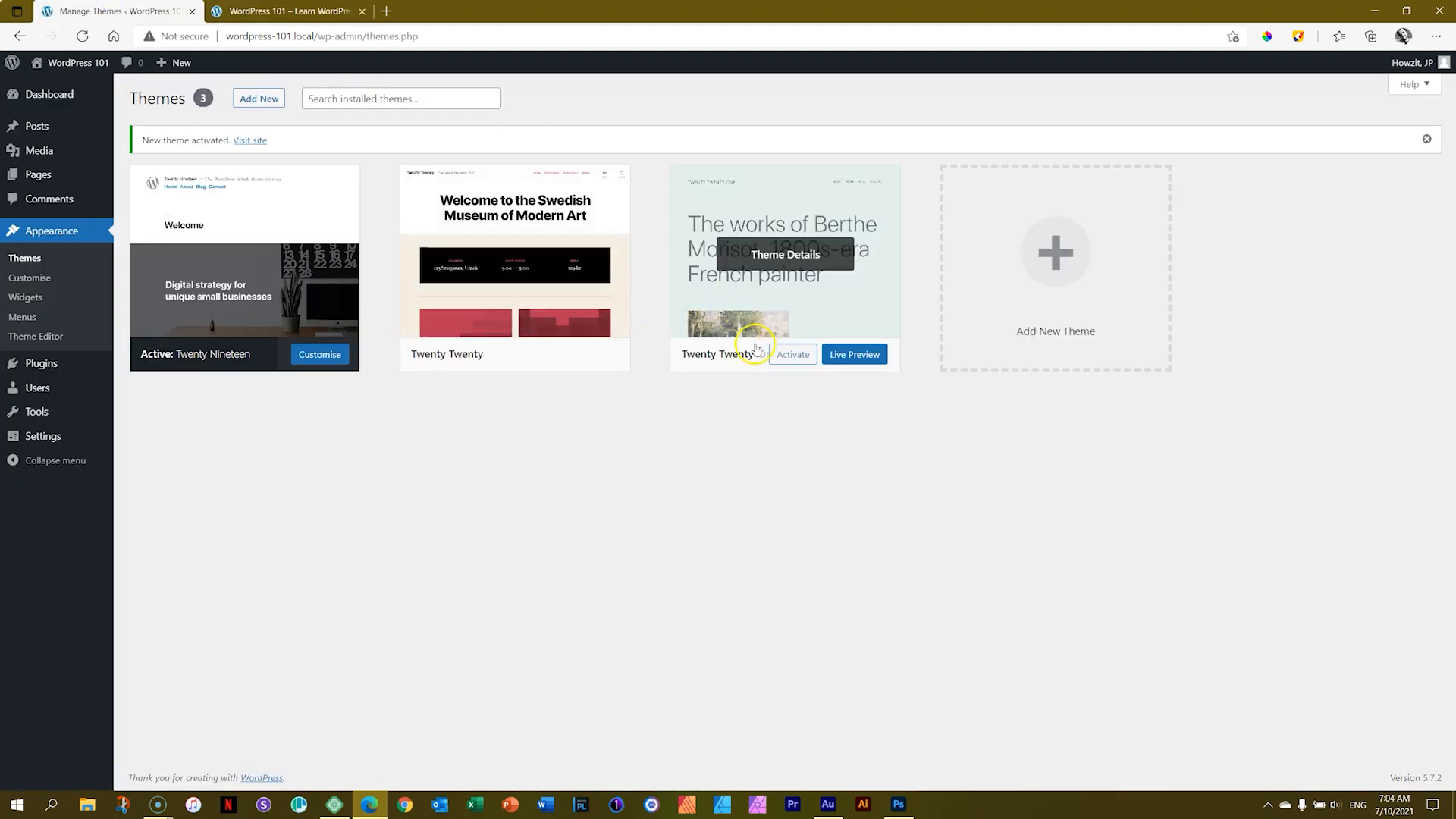
click(795, 355)
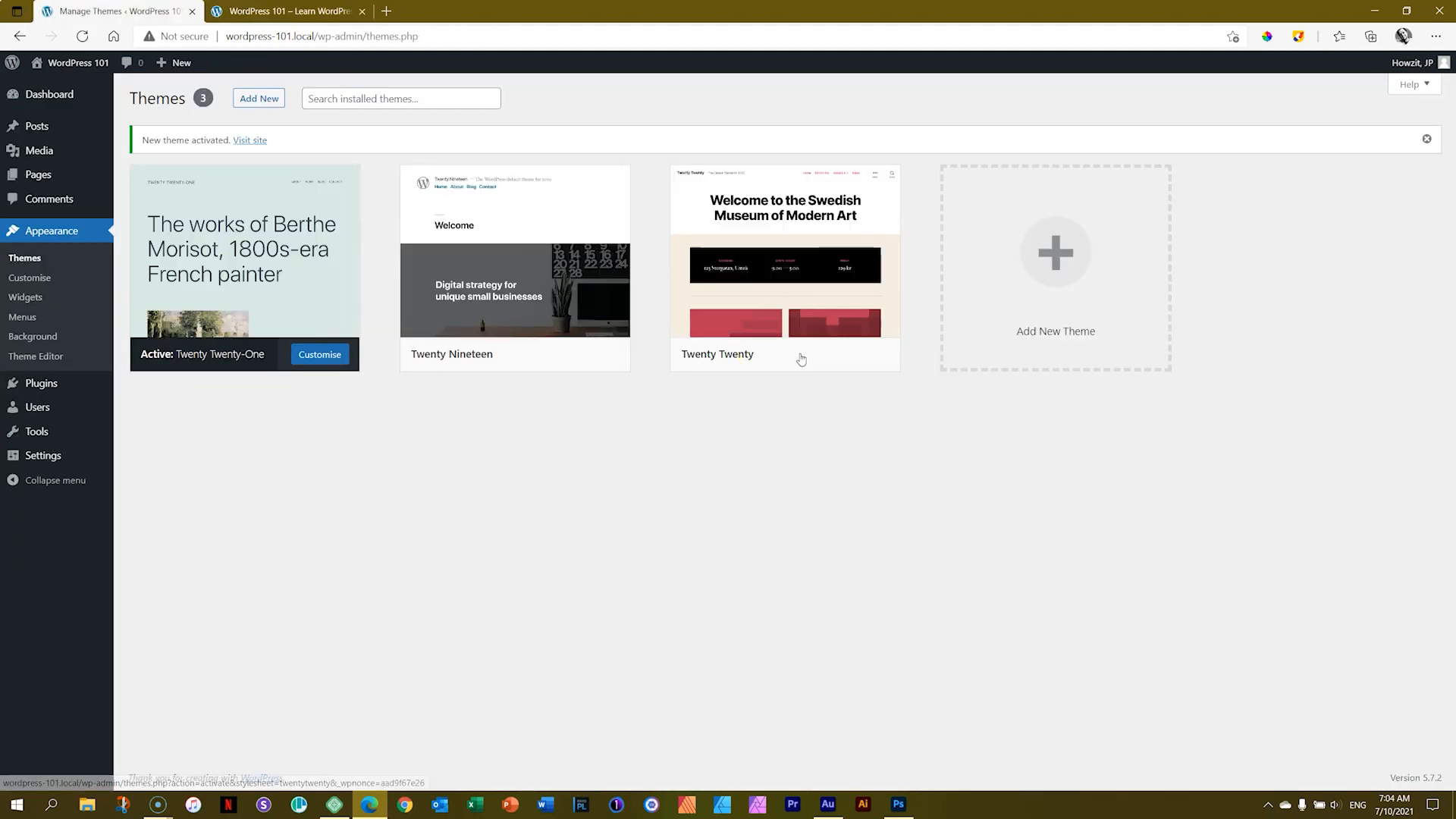
click(315, 9)
click(83, 38)
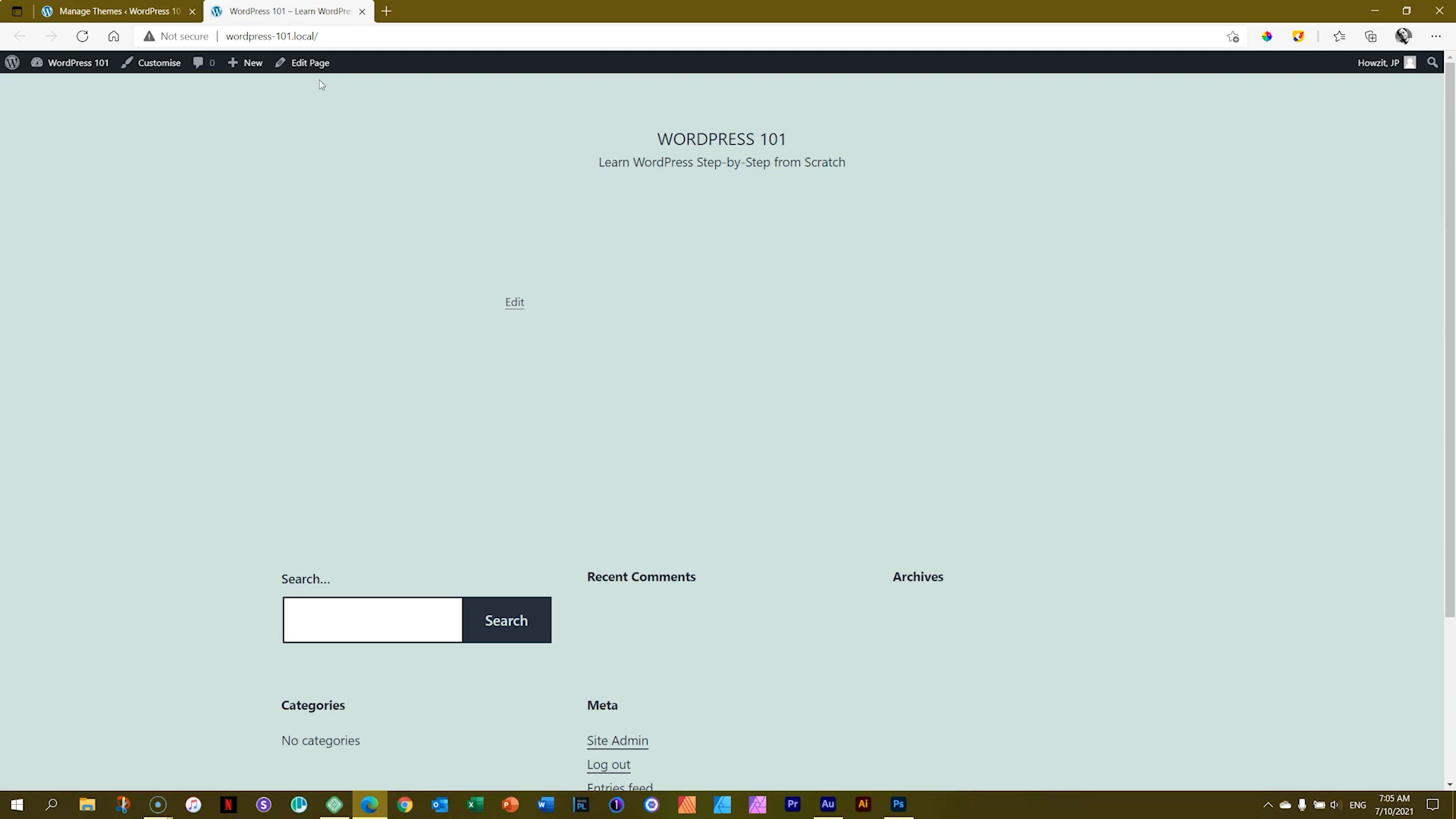
Step: Open the Home page in the block editor from its front-end Edit link
click(514, 305)
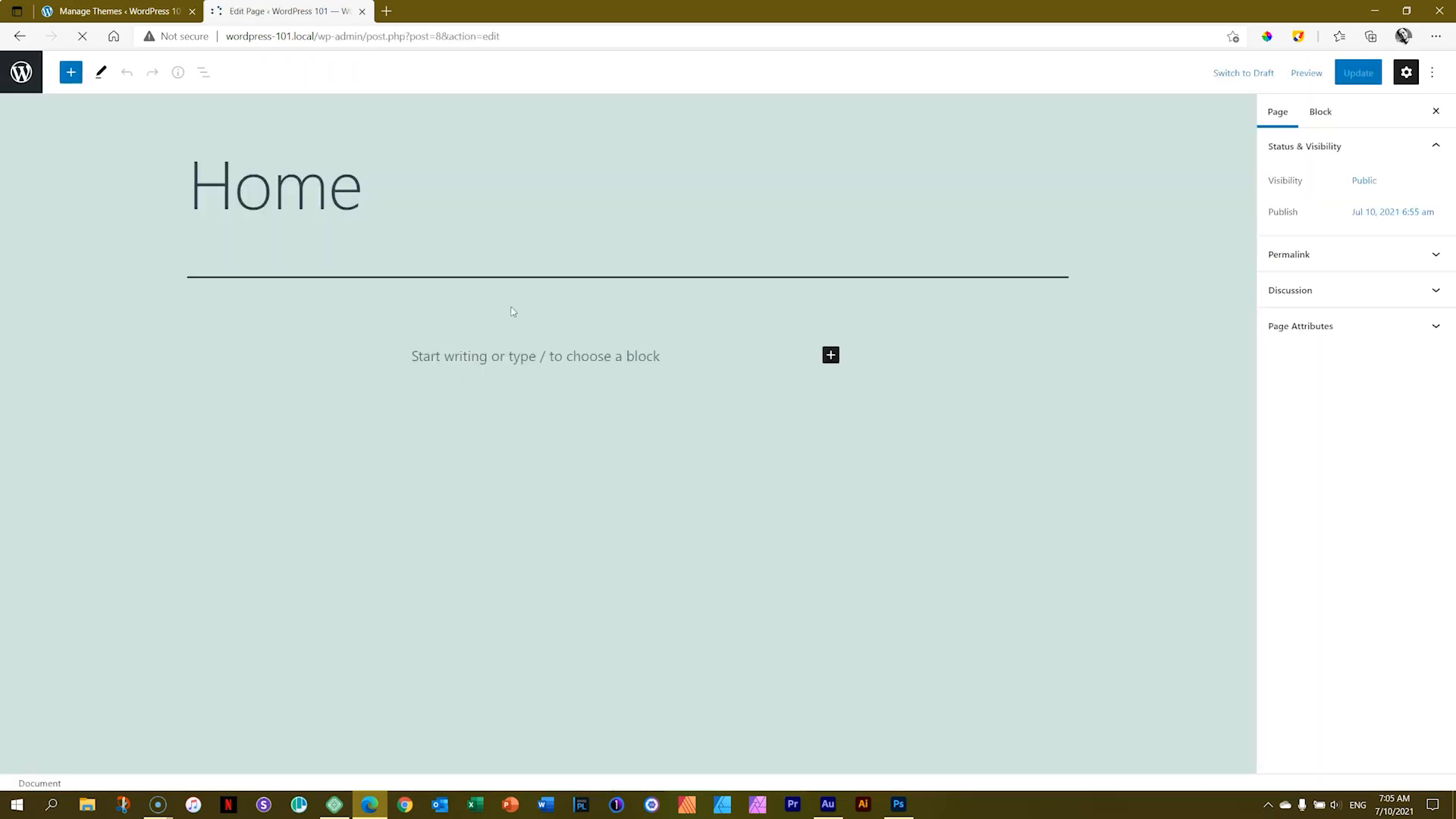
click(931, 223)
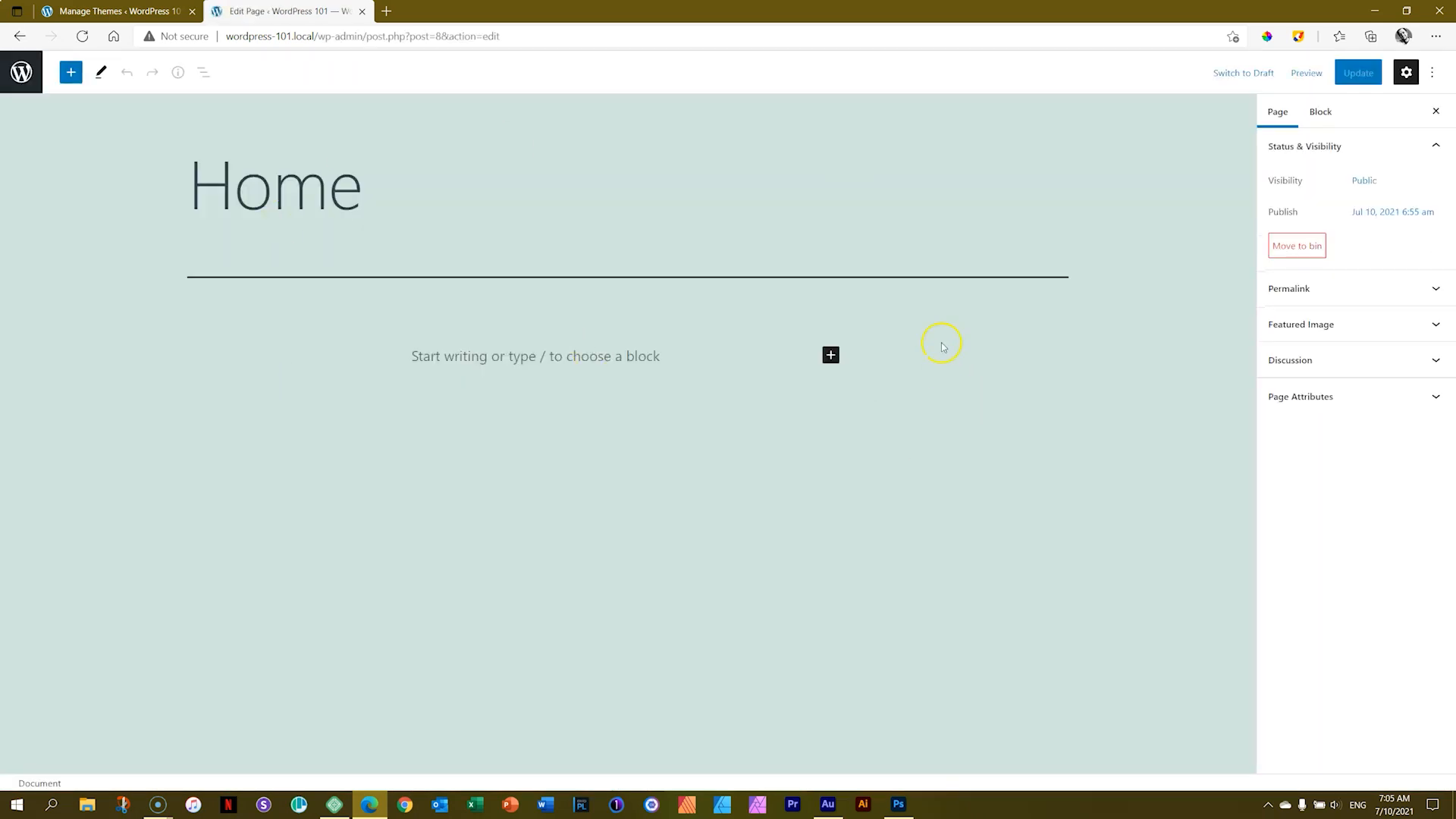